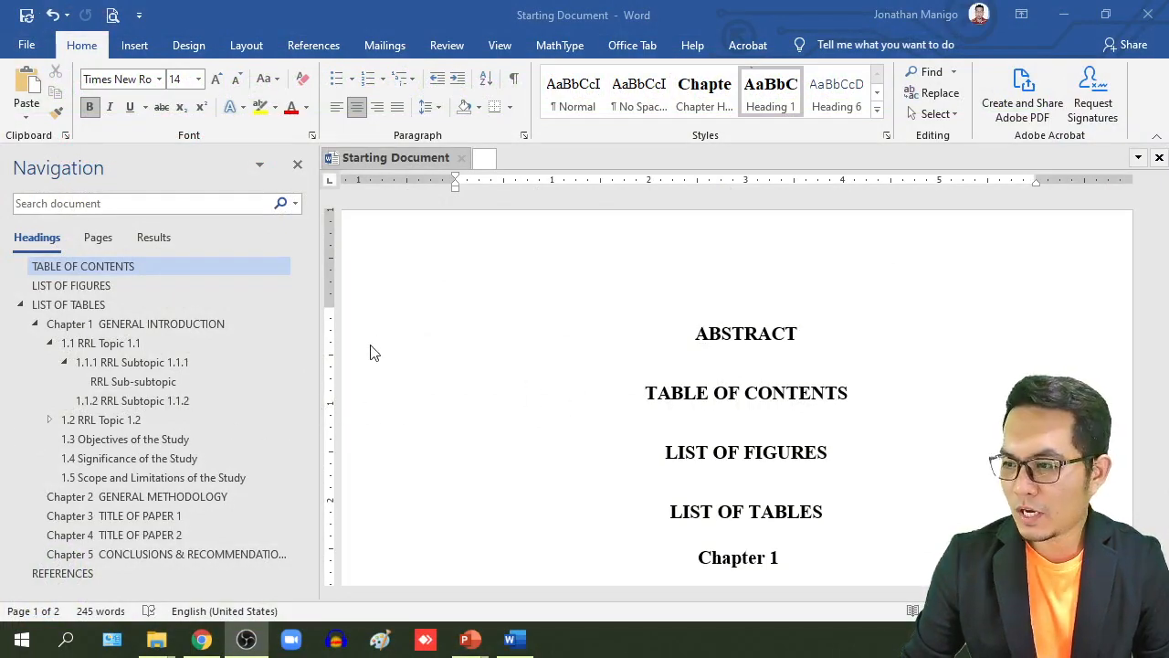
Narrow the Navigation pane and review the document's structure by jumping to RRL Sub-subtopic, 1.1.2, Chapter 2 and TABLE OF CONTENTS.
left_click_drag(316, 373, 201, 362)
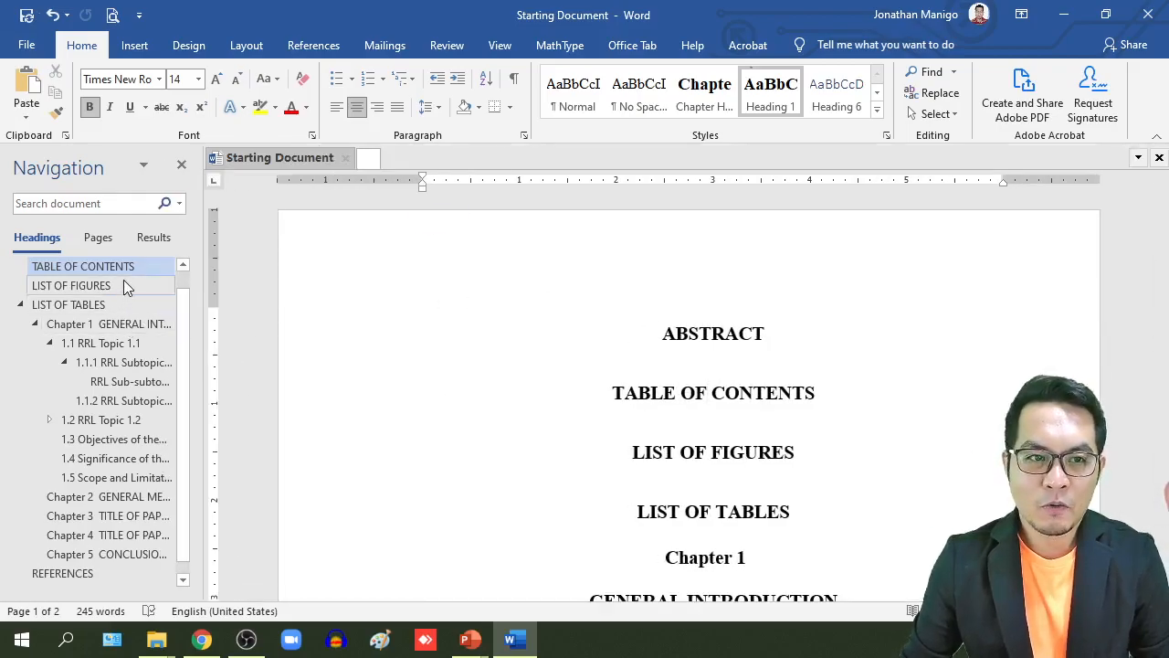
left_click(122, 382)
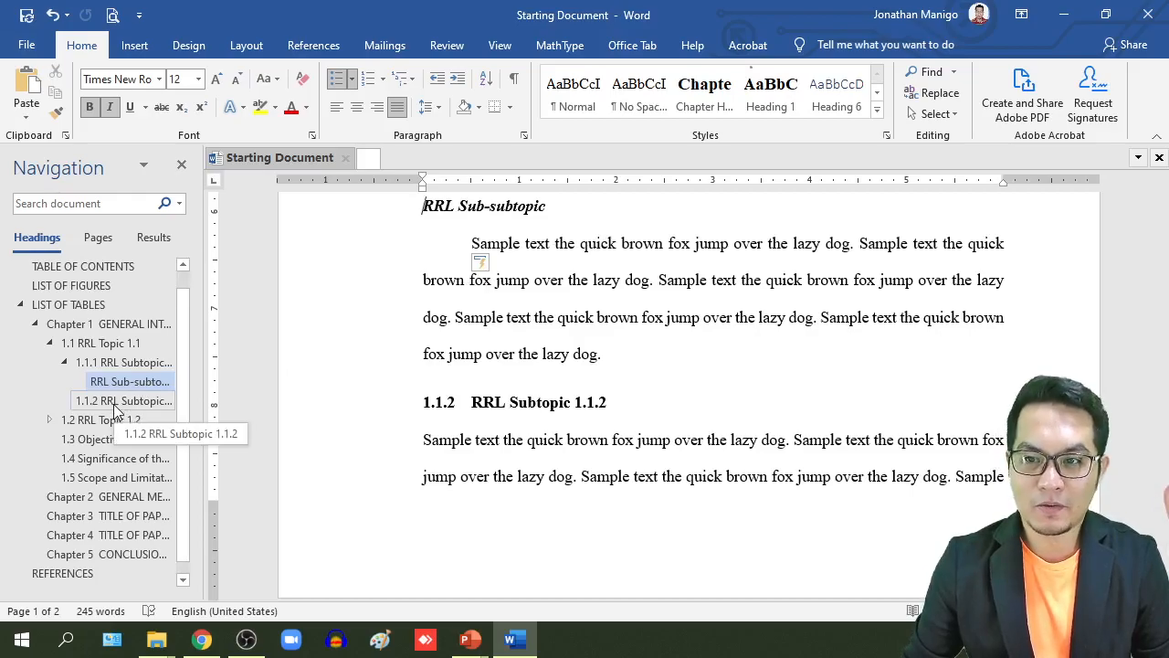
left_click(116, 406)
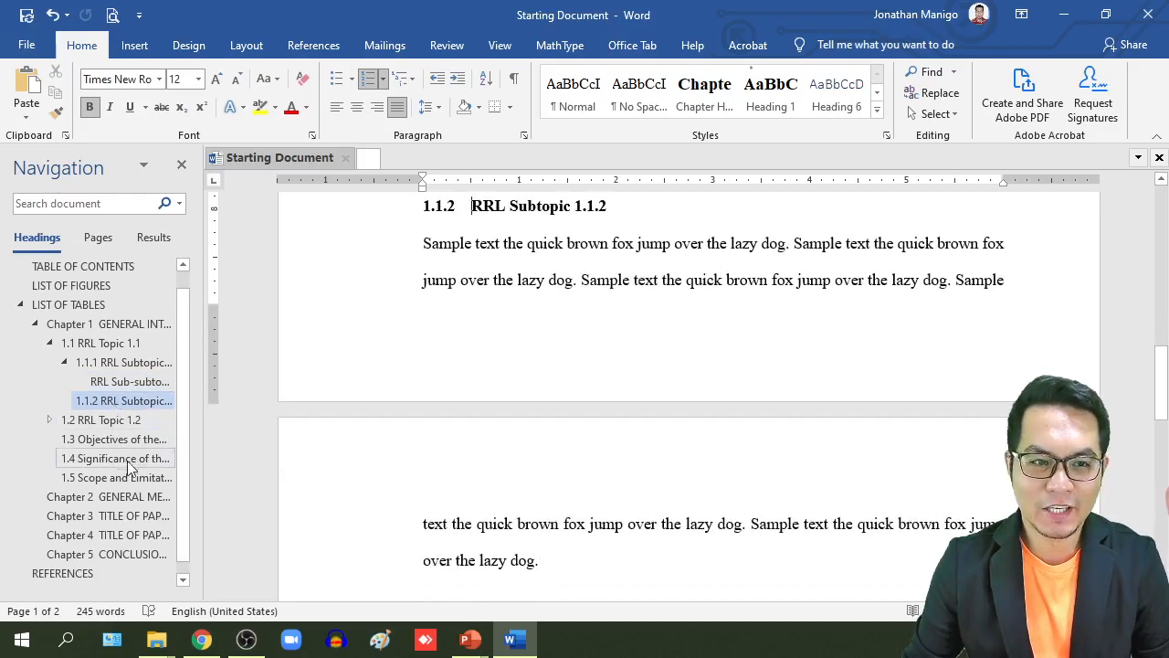
left_click(105, 495)
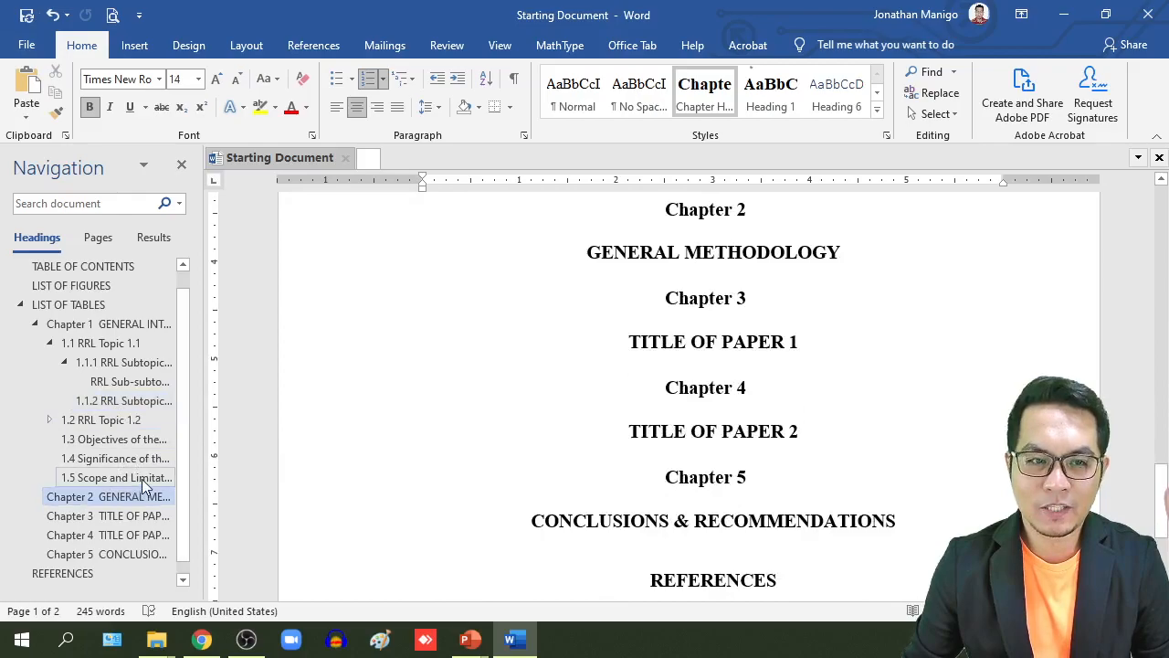
left_click(69, 272)
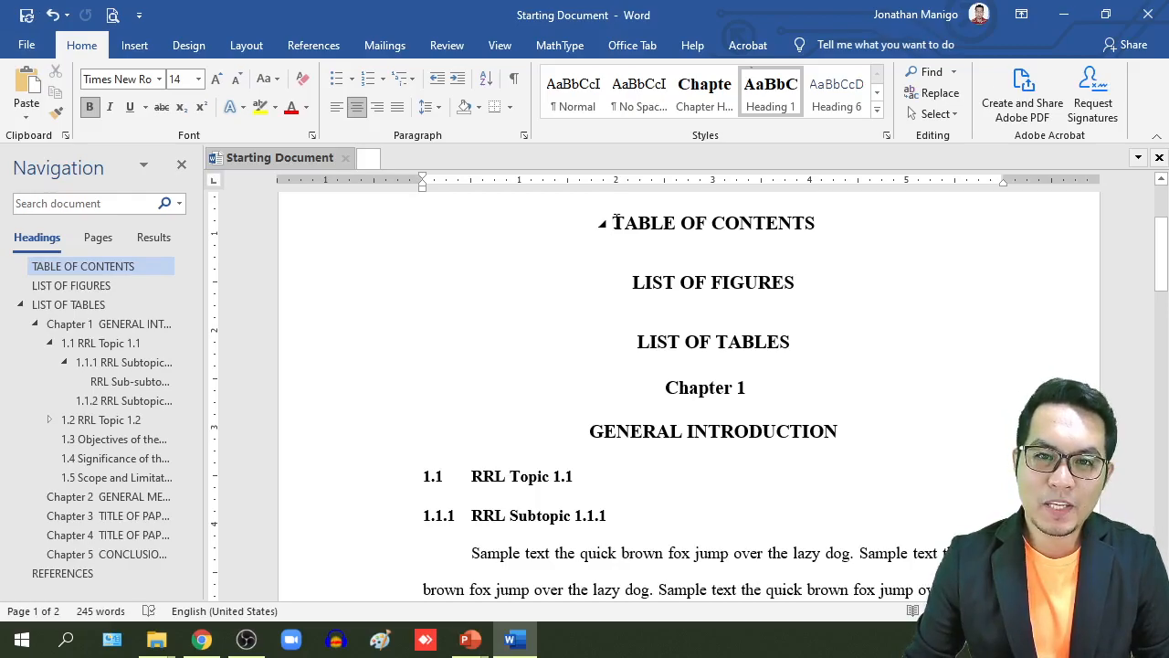
scroll(693, 288, "up", 2)
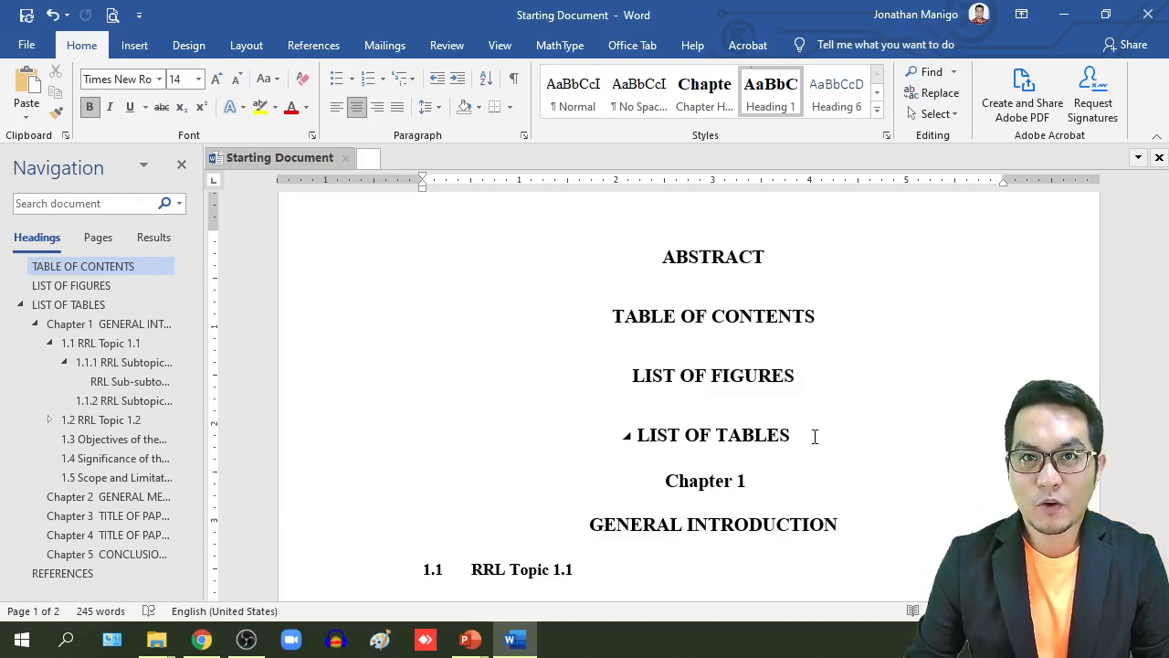
scroll(872, 462, "down", 1)
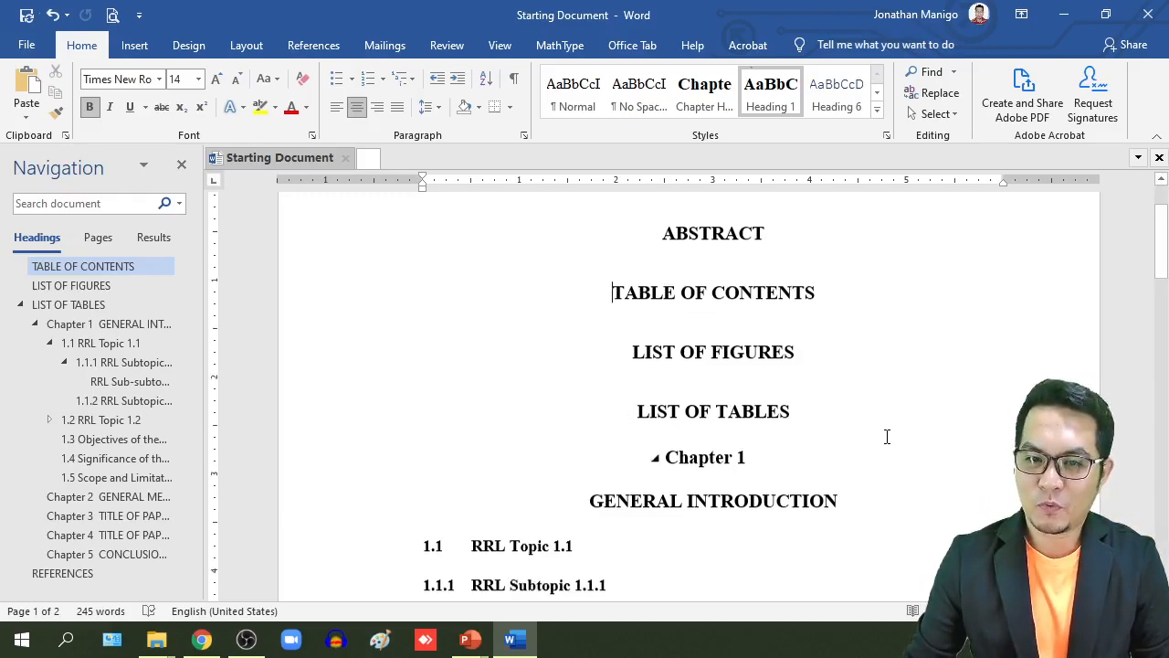
Add an empty paragraph after the LIST OF TABLES heading, before Chapter 1.
left_click(772, 442)
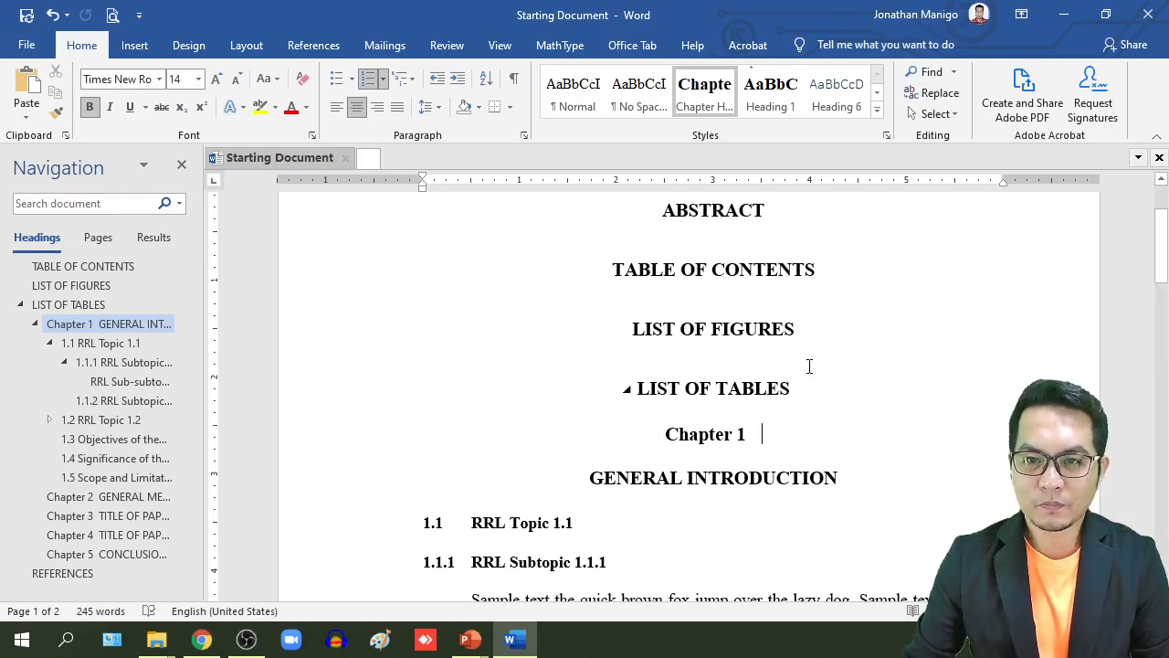
scroll(809, 366, "up", 1)
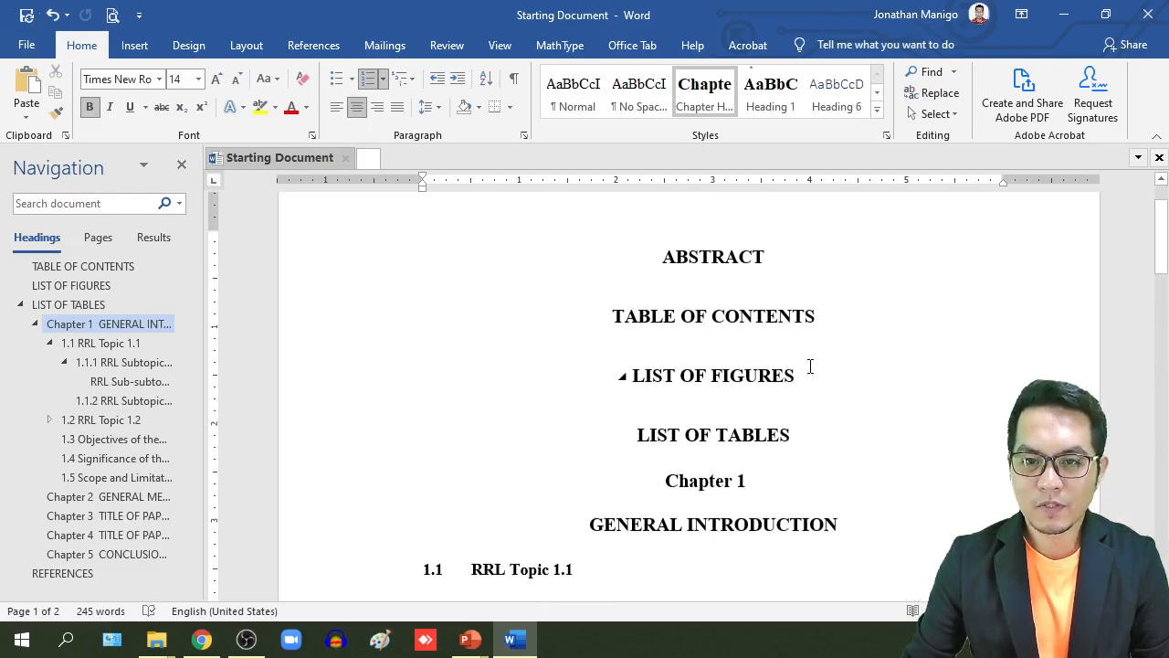
left_click(835, 436)
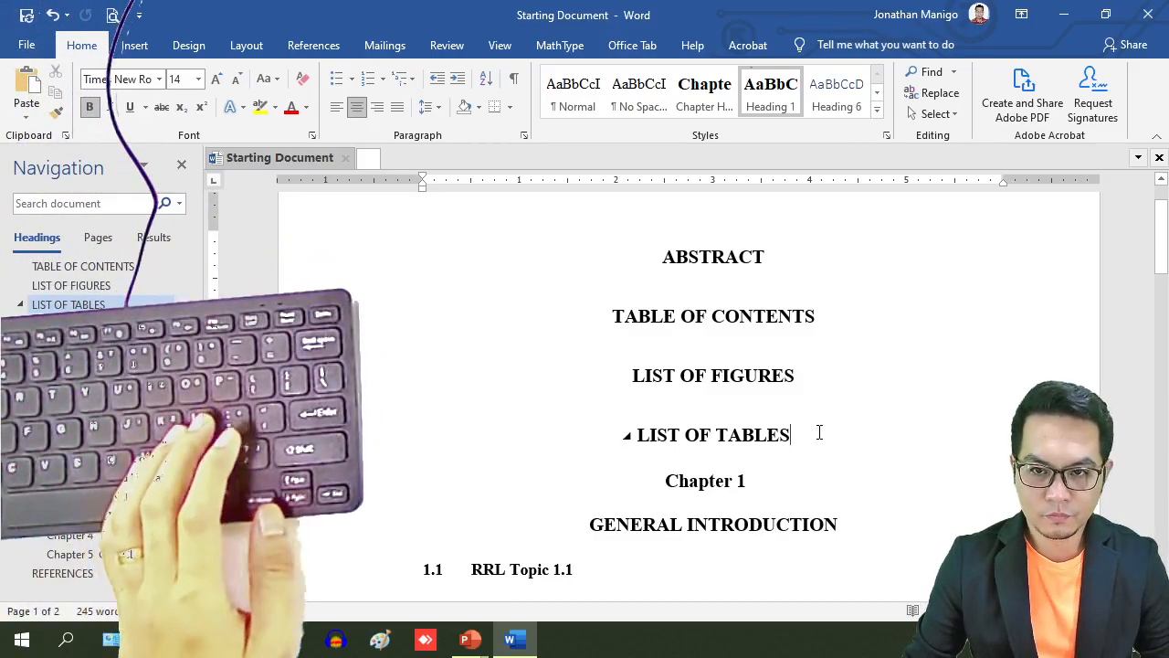
key("Return")
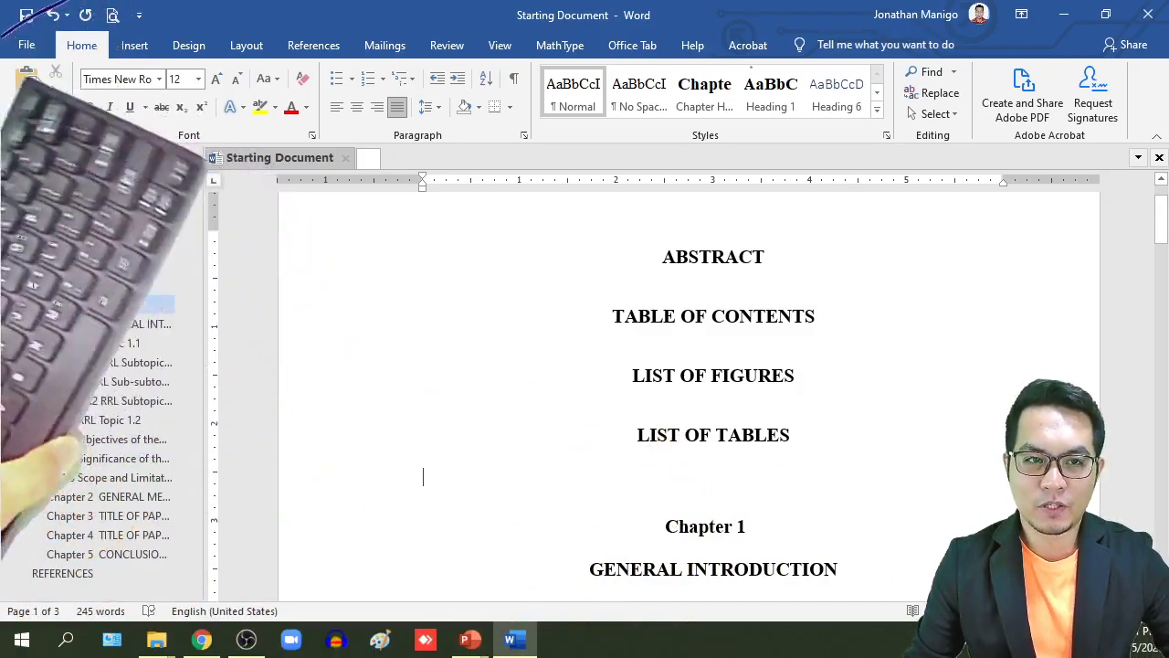
Insert a Next Page section break on the empty line below LIST OF TABLES and check the pages on both sides of it.
left_click(246, 45)
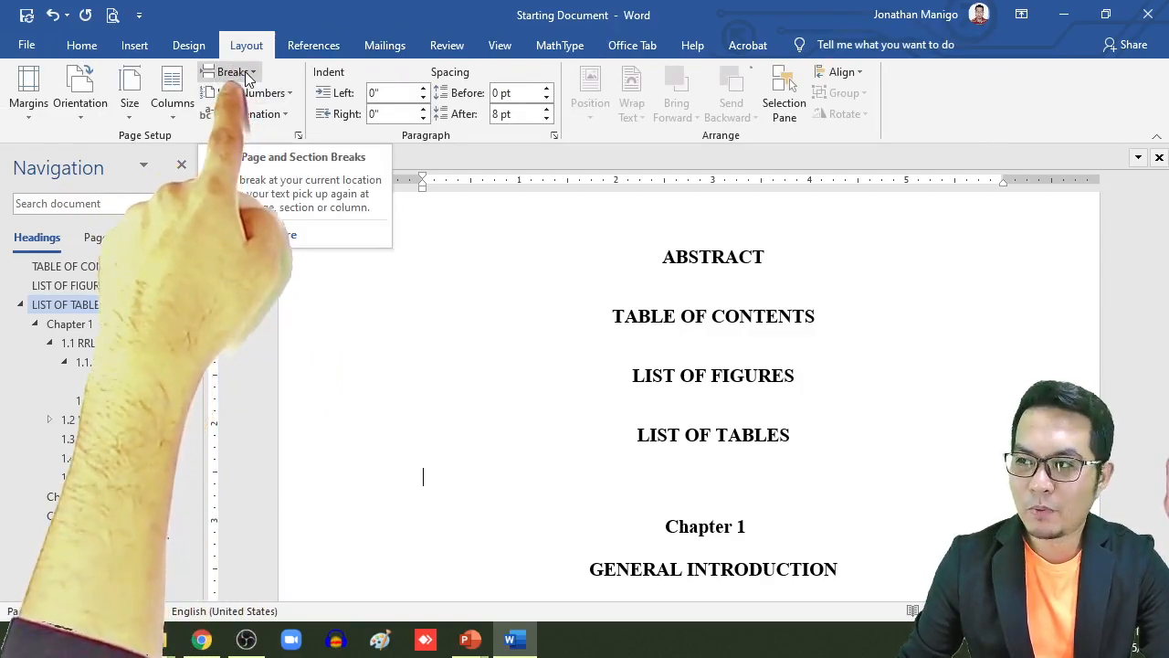
left_click(245, 71)
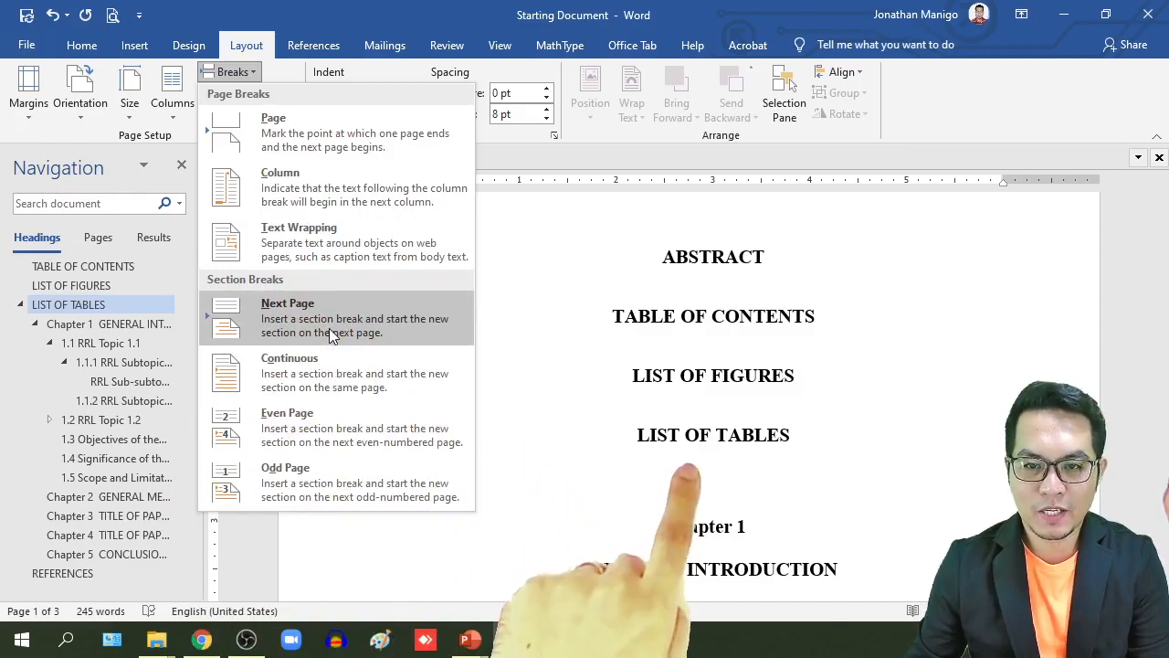
left_click(728, 8)
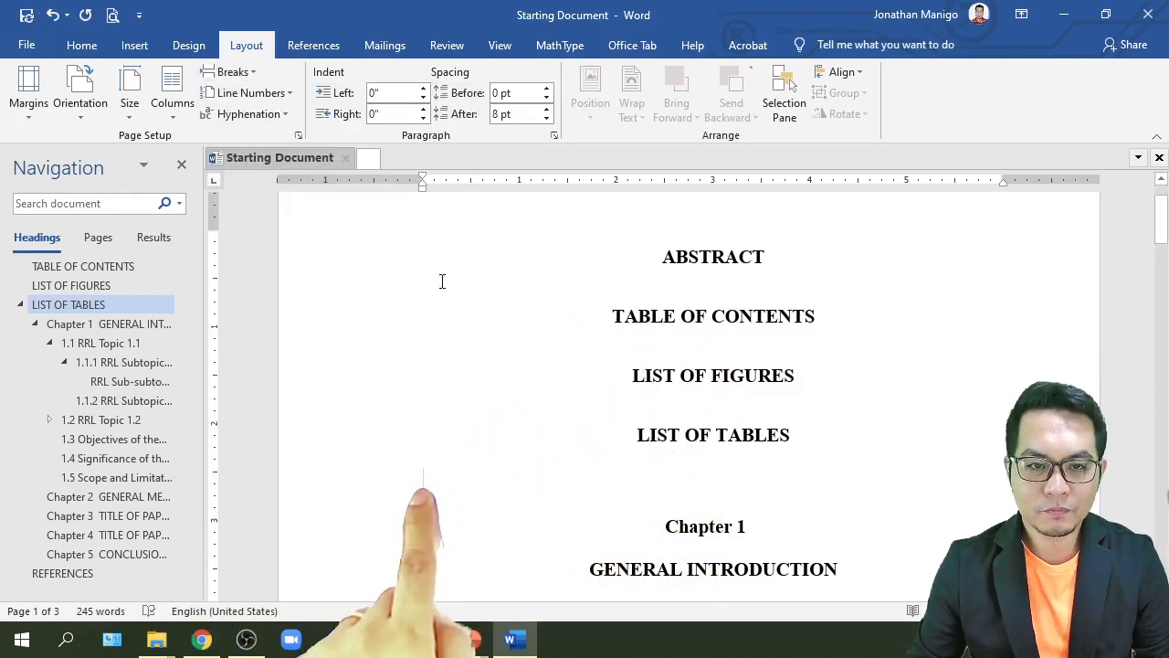
left_click(236, 71)
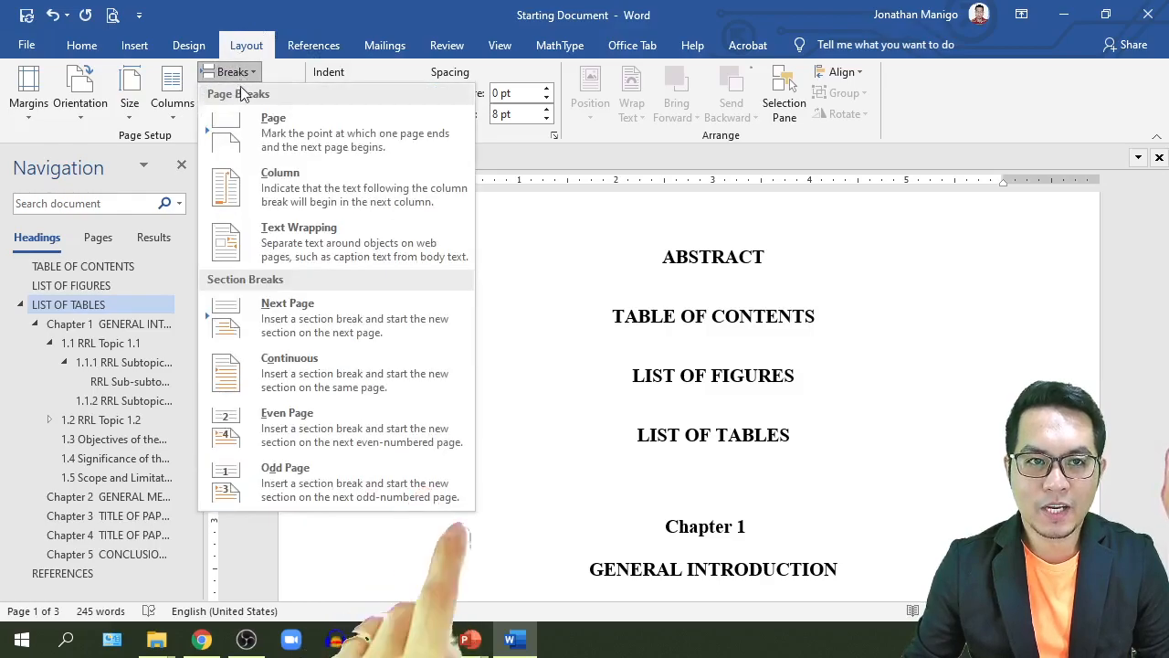
left_click(306, 330)
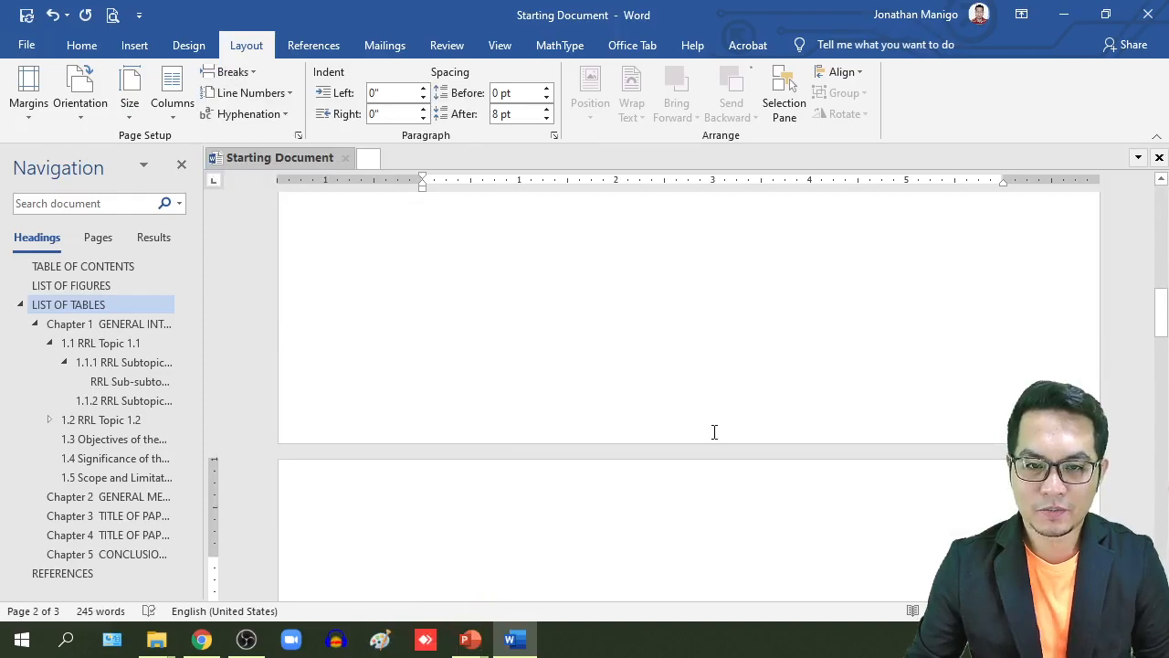
scroll(715, 431, "up", 3)
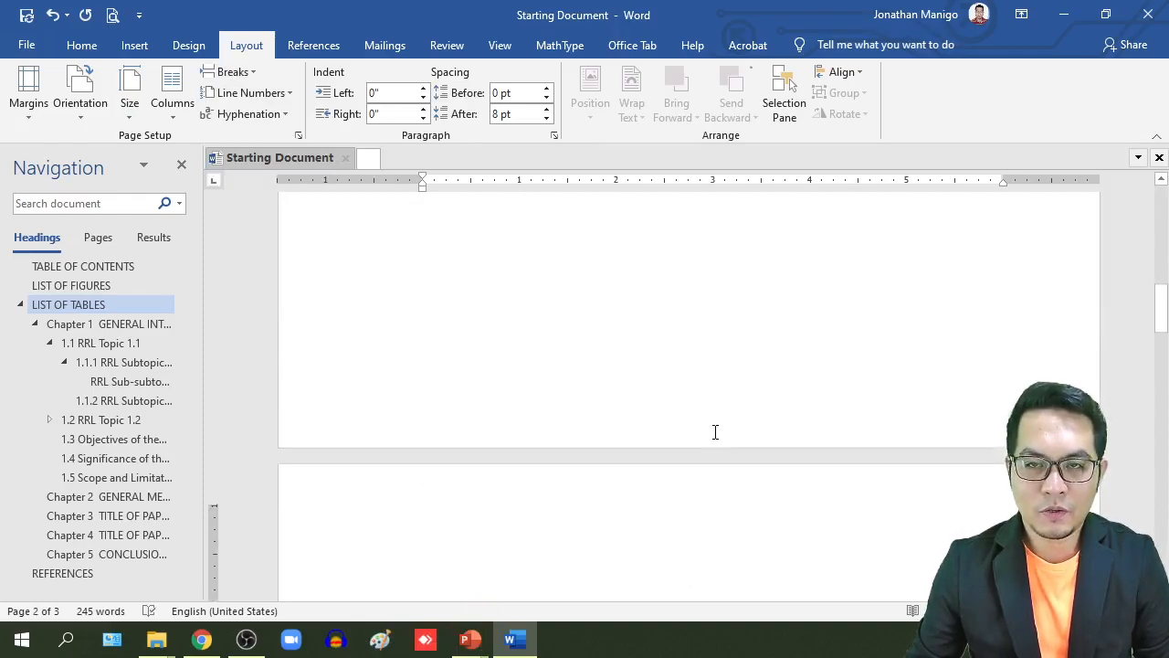
scroll(715, 436, "up", 5)
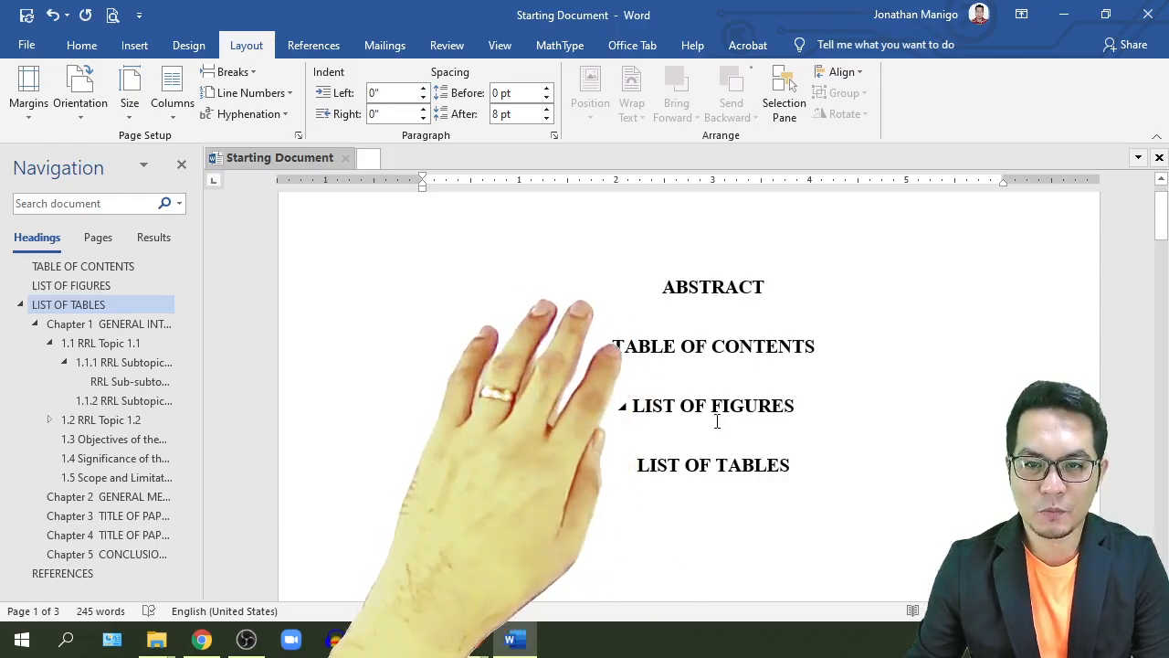
scroll(716, 422, "down", 5)
scroll(716, 420, "down", 5)
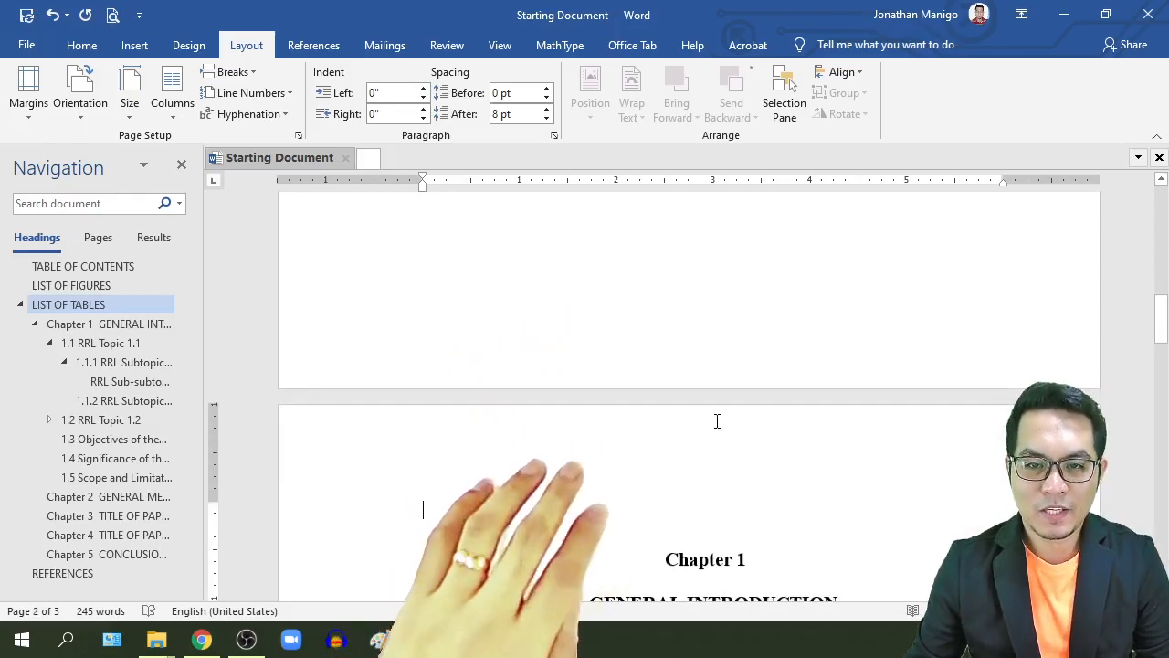
scroll(717, 417, "down", 3)
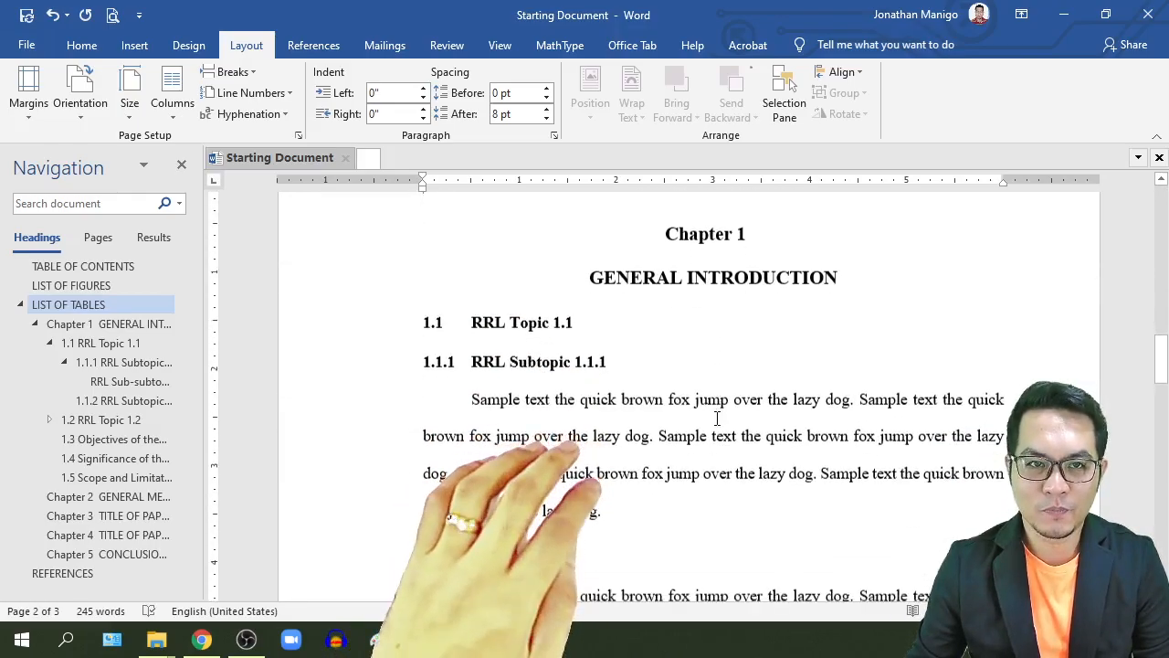
Show paragraph marks and hidden formatting symbols, and locate the section break after LIST OF TABLES.
left_click(81, 46)
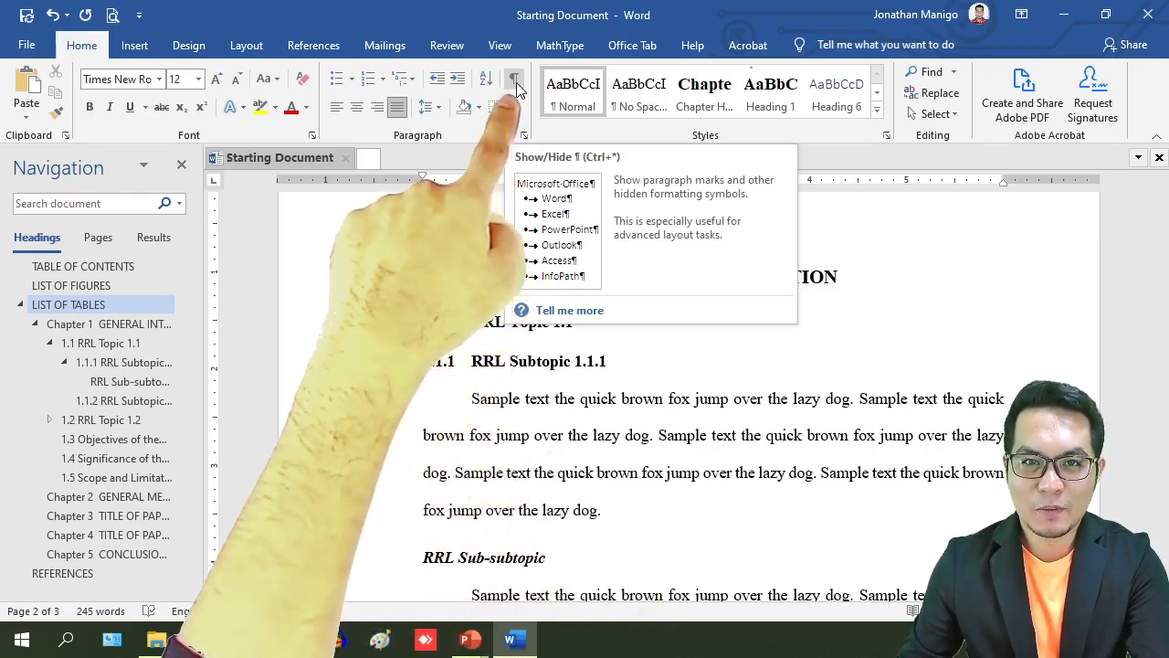
left_click(516, 81)
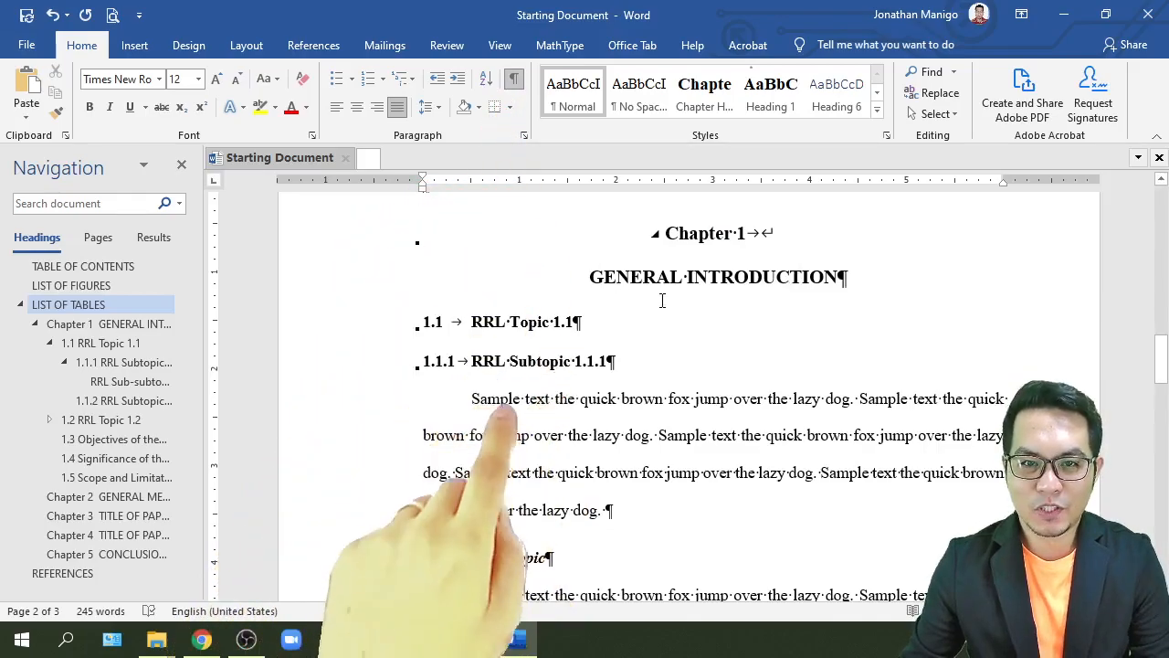
scroll(671, 288, "up", 3)
scroll(671, 287, "down", 1)
scroll(672, 287, "up", 5)
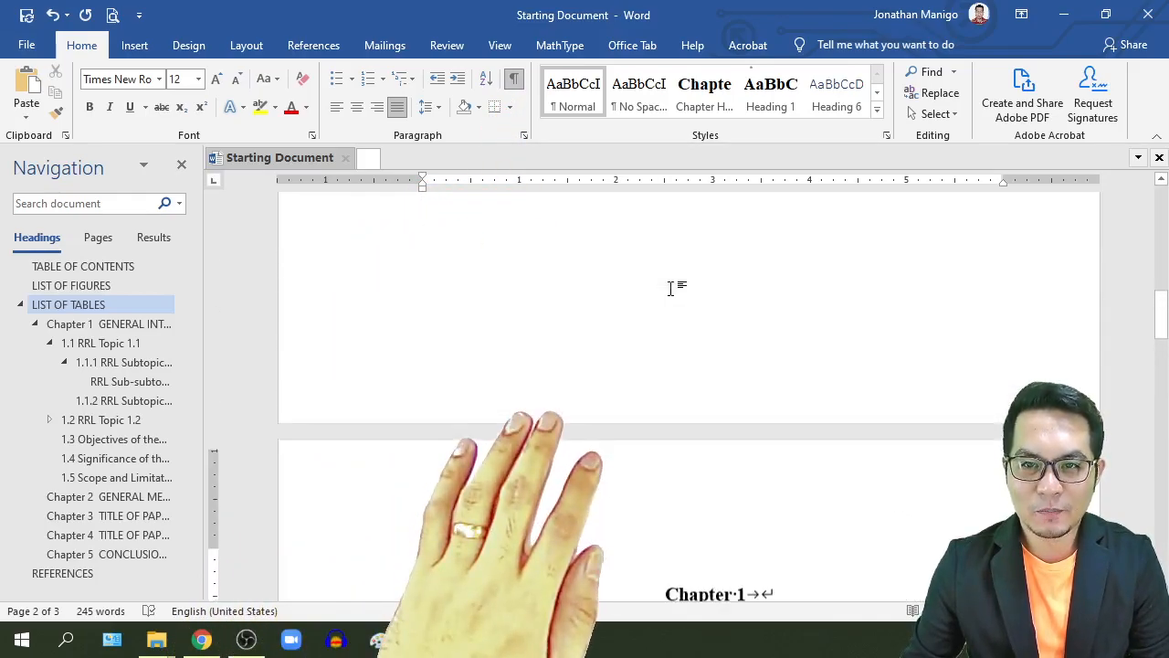
scroll(674, 289, "up", 6)
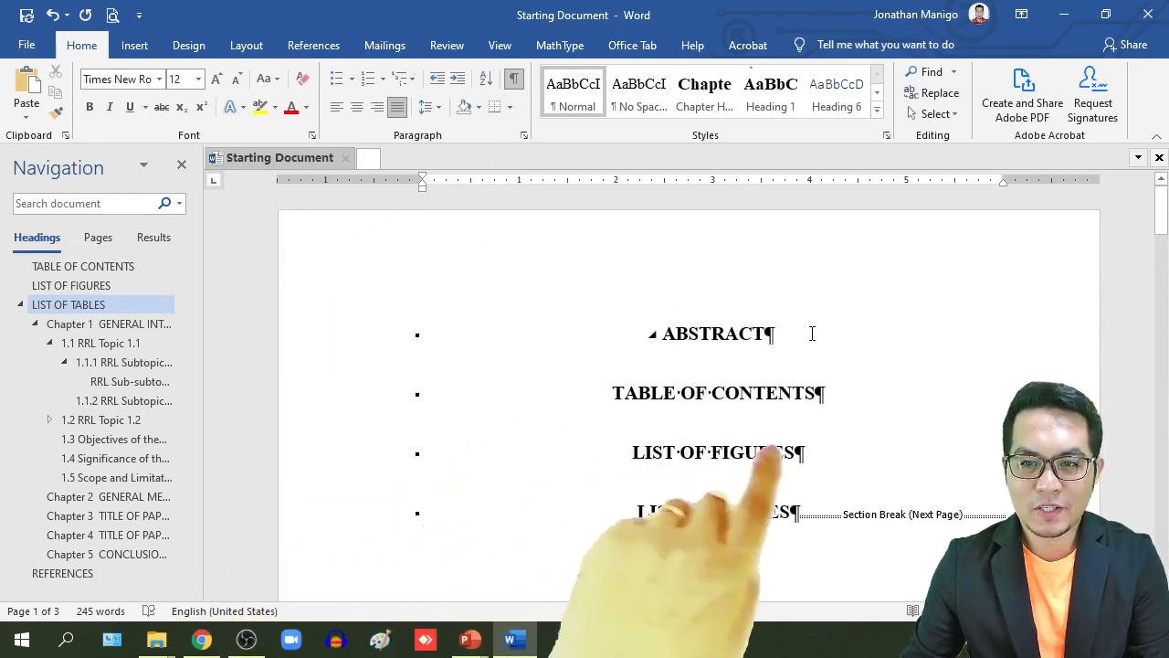
scroll(801, 386, "down", 1)
Move the section break onto its own line below the LIST OF TABLES heading and check where Chapter 1 starts.
left_click(794, 424)
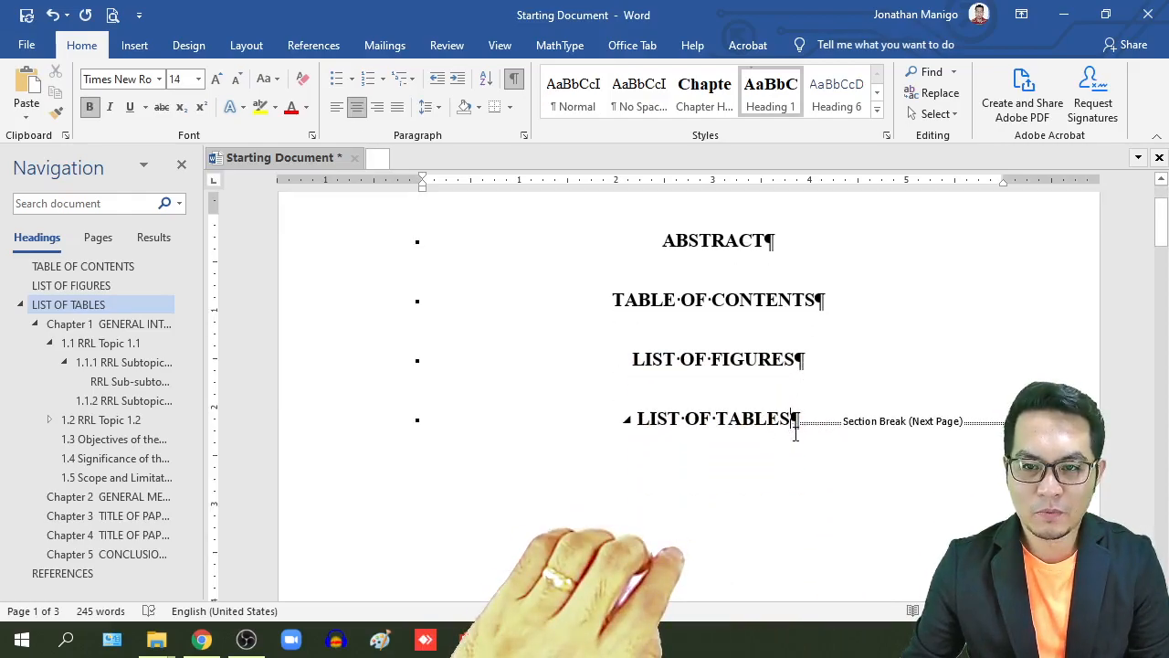
key("Return")
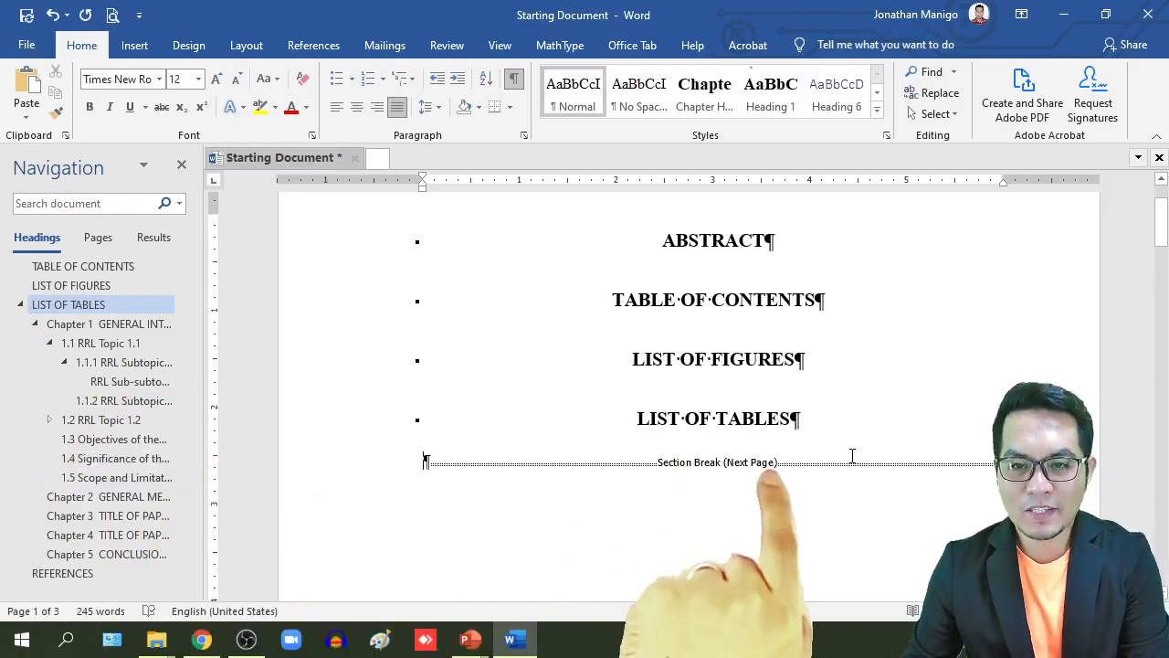
scroll(851, 454, "down", 5)
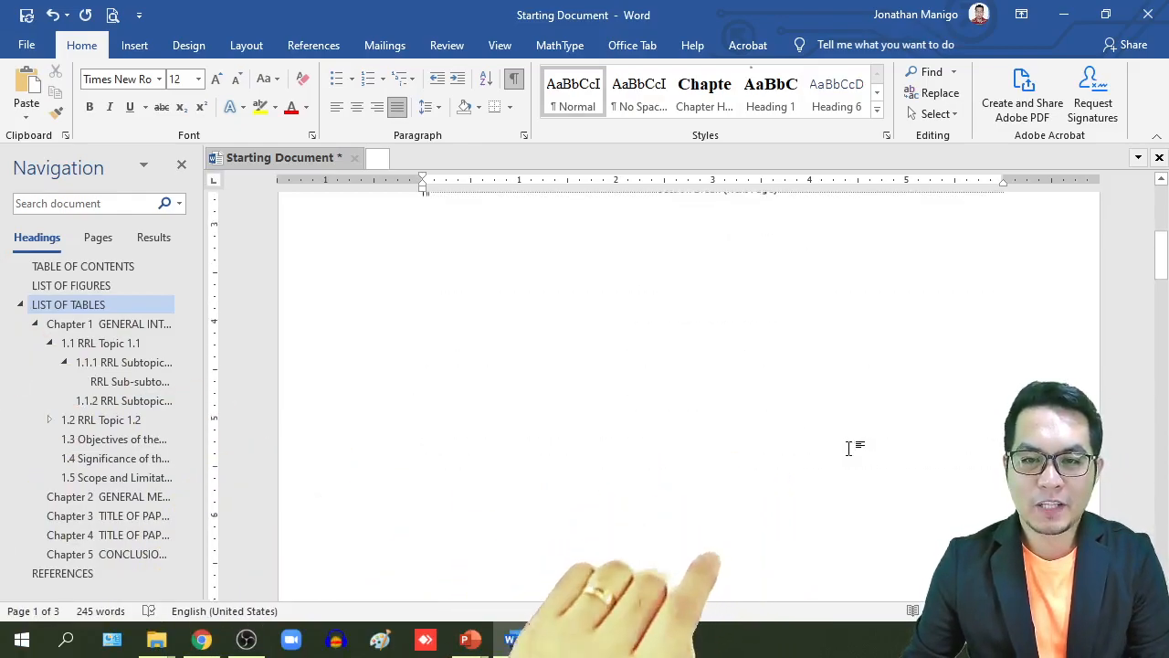
scroll(850, 447, "down", 5)
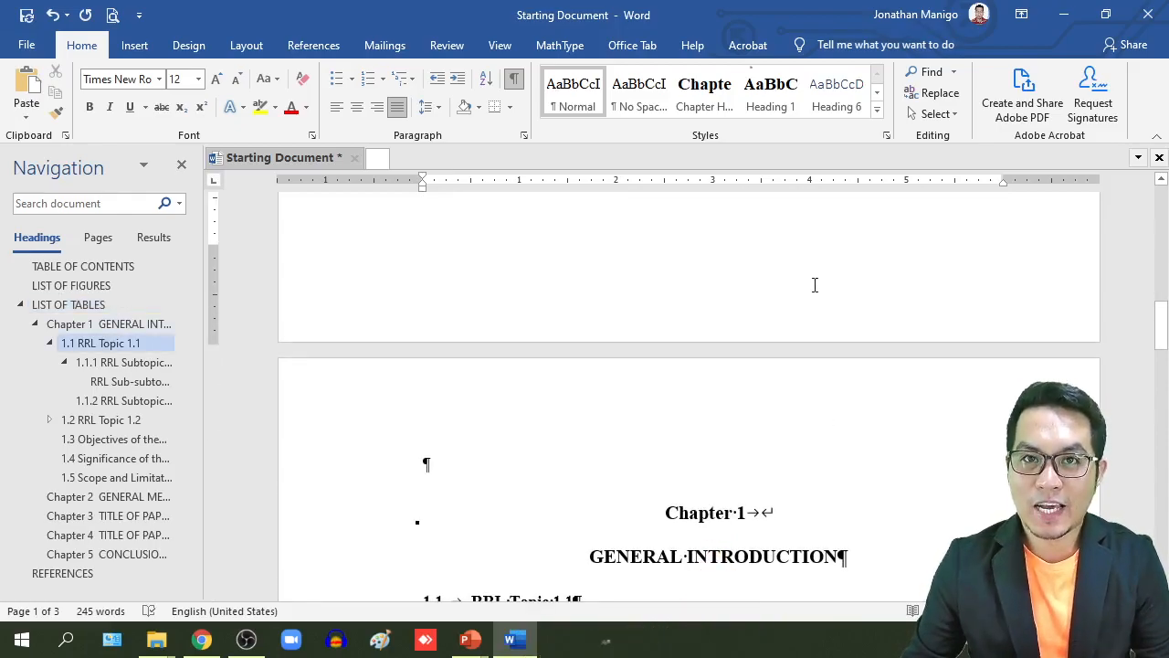
scroll(815, 285, "up", 10)
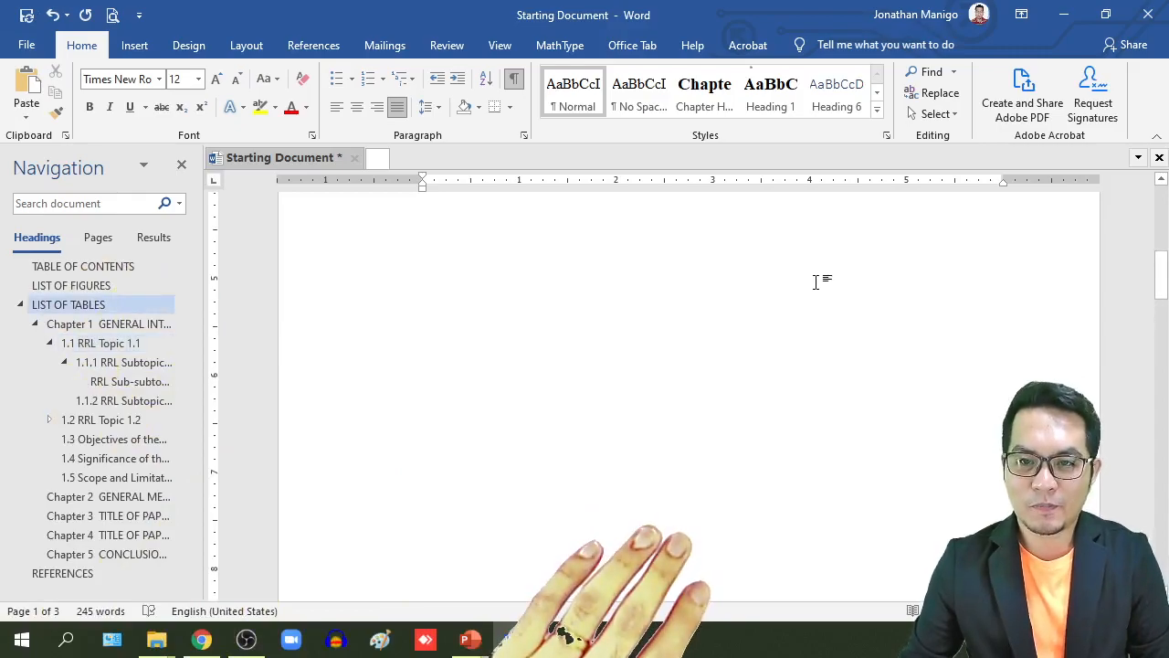
scroll(817, 282, "up", 5)
scroll(817, 277, "down", 3)
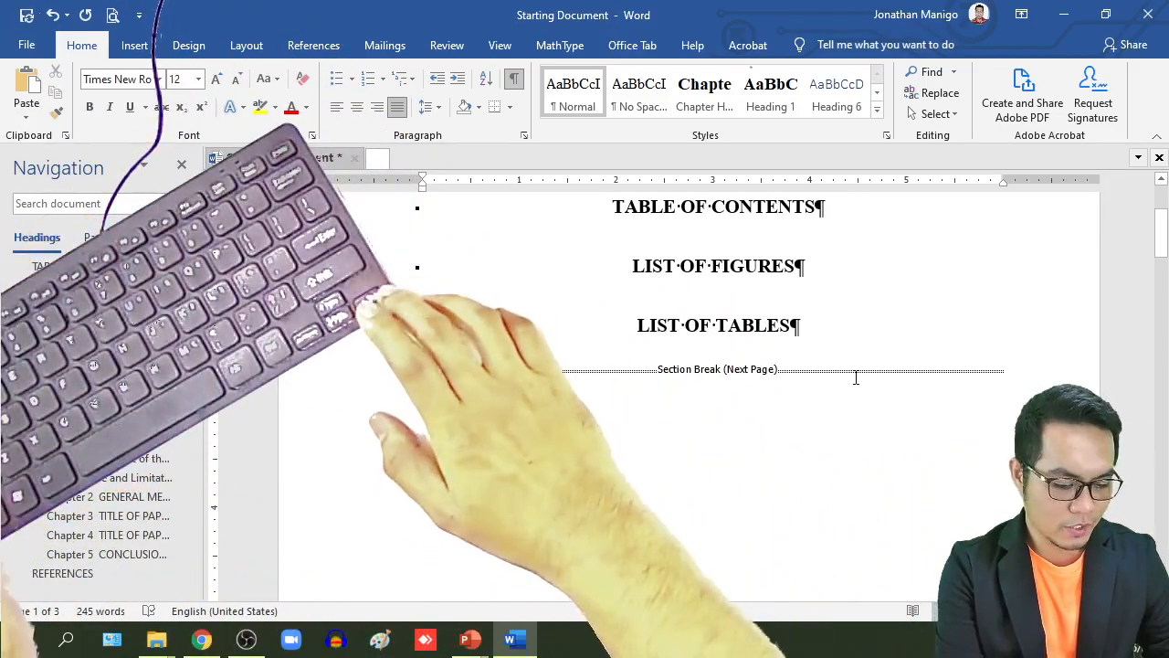
Delete the section break below LIST OF TABLES and remove the extra empty paragraph before Chapter 1.
double_click(856, 376)
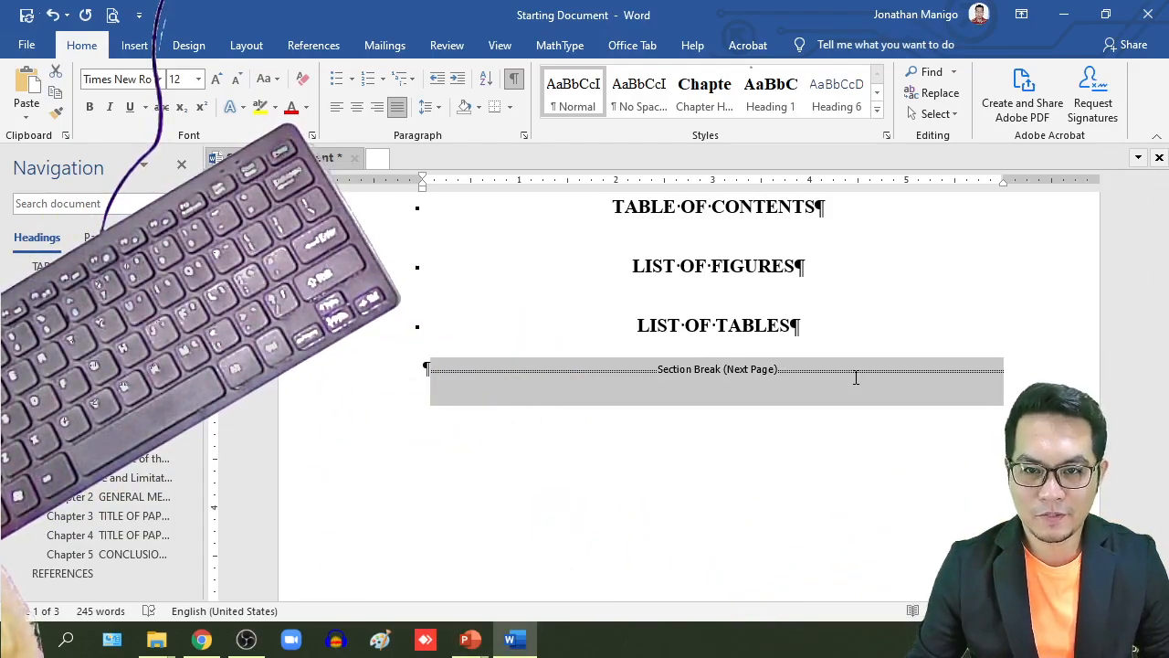
key("Delete")
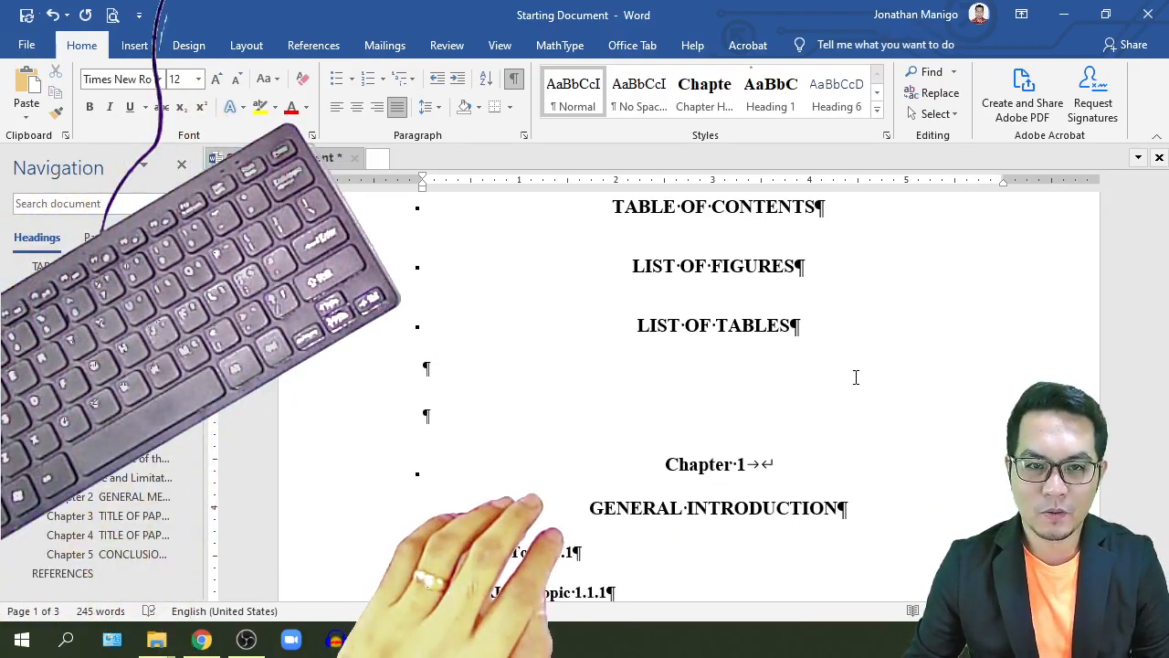
key("BackSpace")
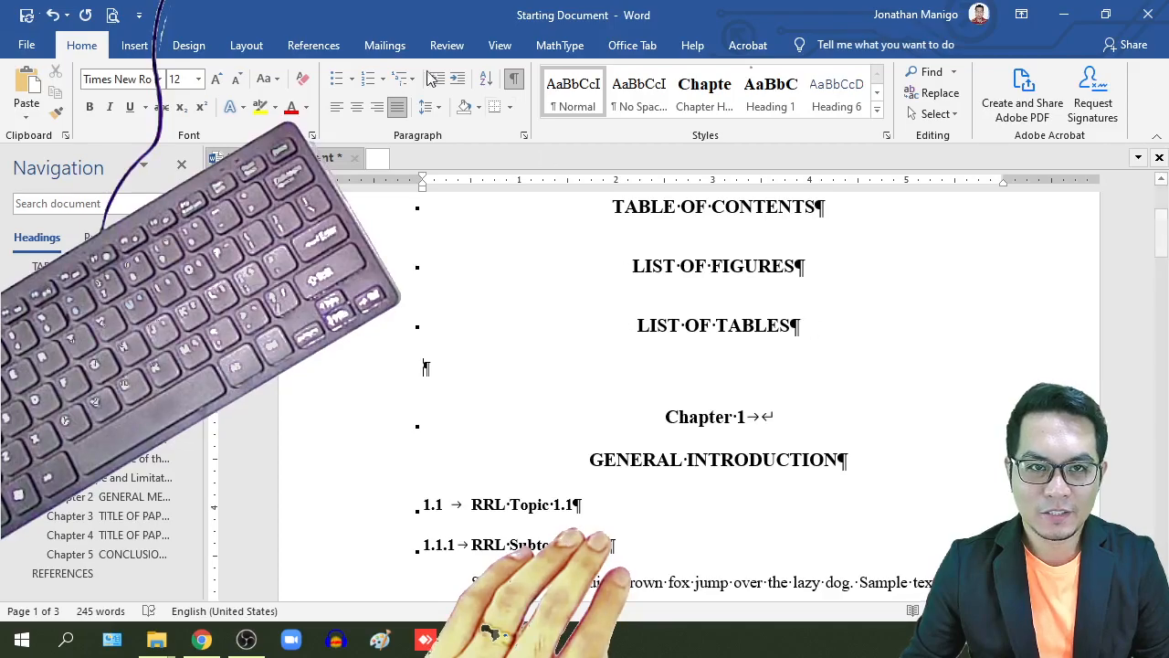
Insert a Next Page section break before Chapter 1 and move it onto its own line below the LIST OF TABLES heading.
left_click(246, 45)
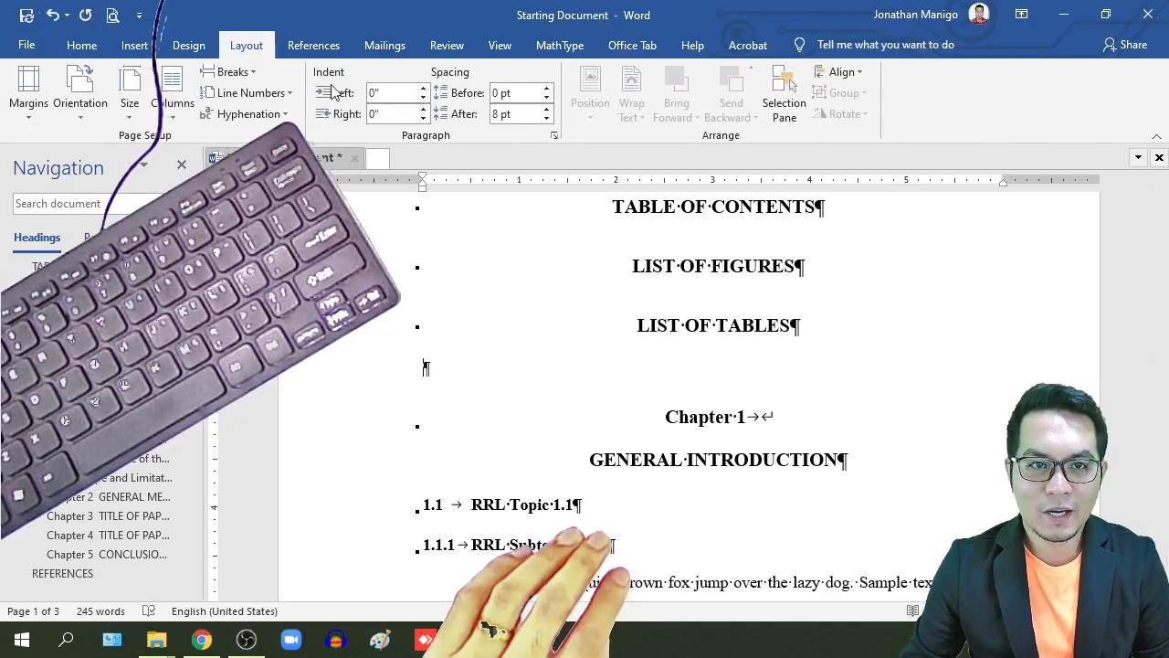
left_click(231, 71)
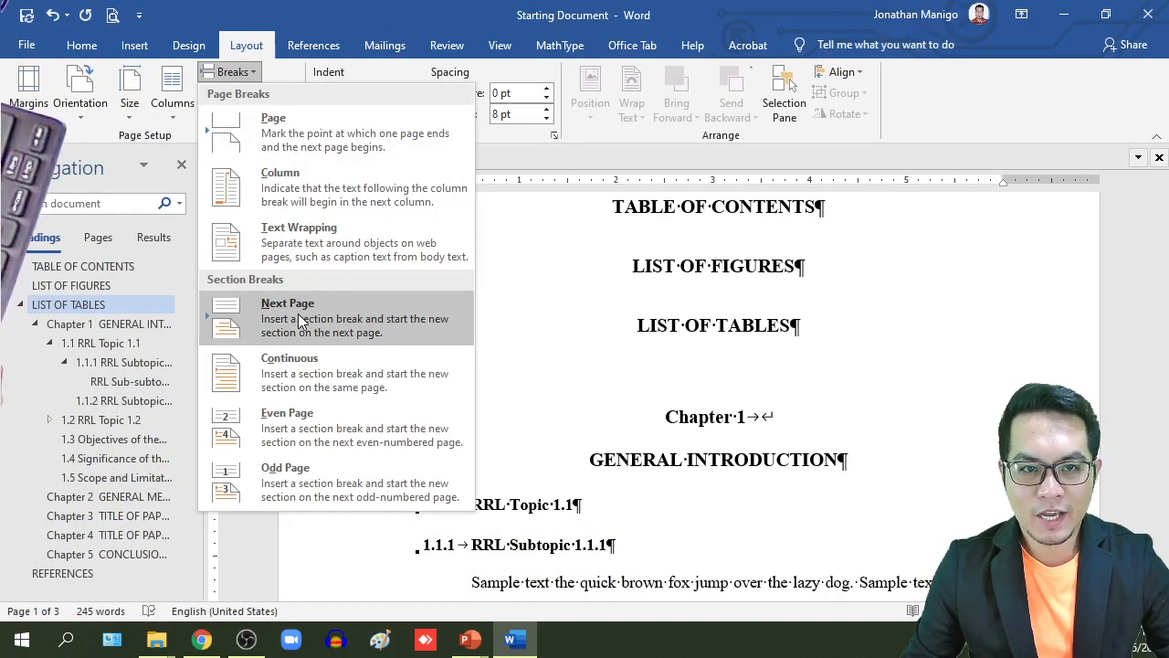
left_click(288, 315)
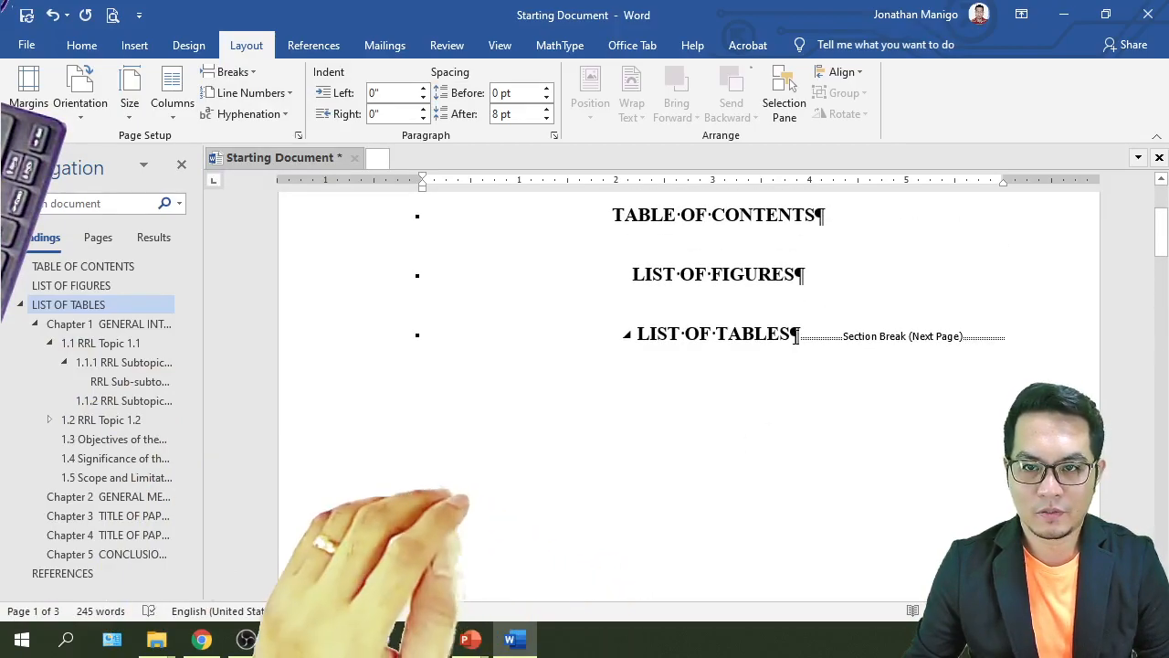
left_click(795, 338)
key("Return")
left_click(861, 378)
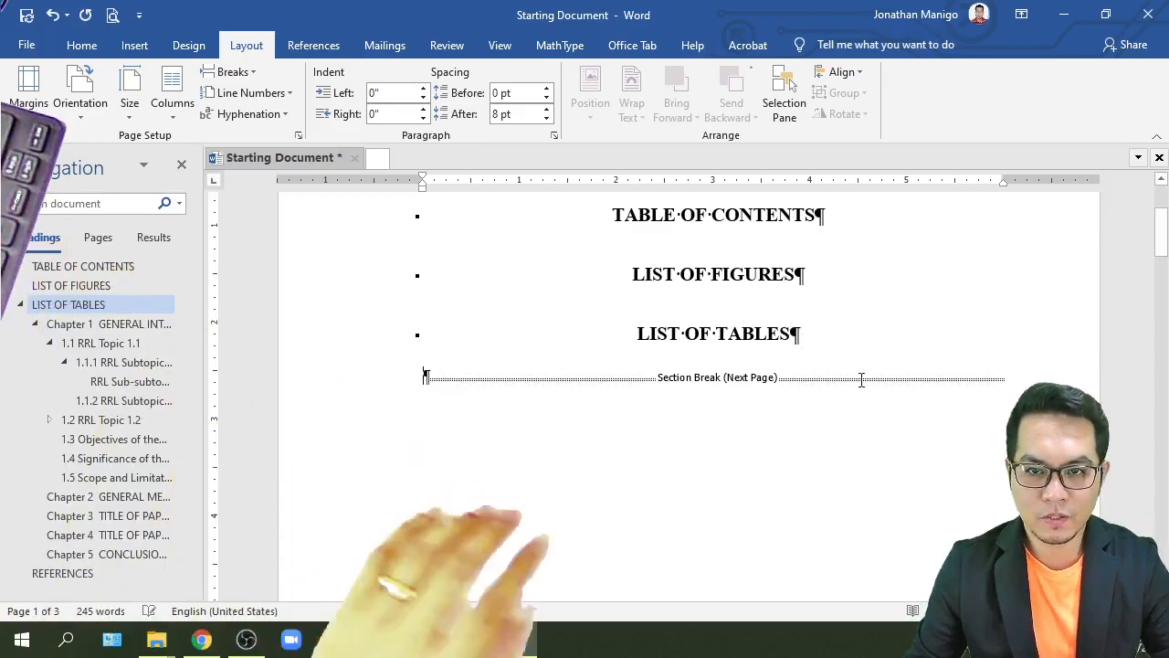
Hide the paragraph marks and check the pages before and after the section break.
left_click(82, 51)
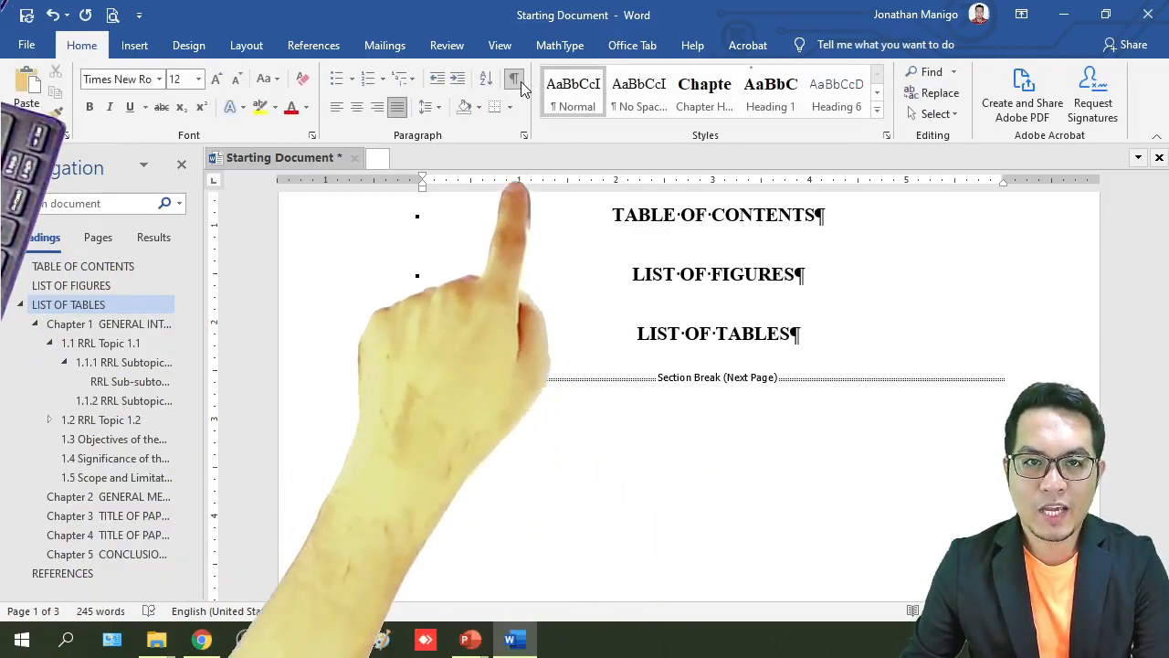
left_click(517, 82)
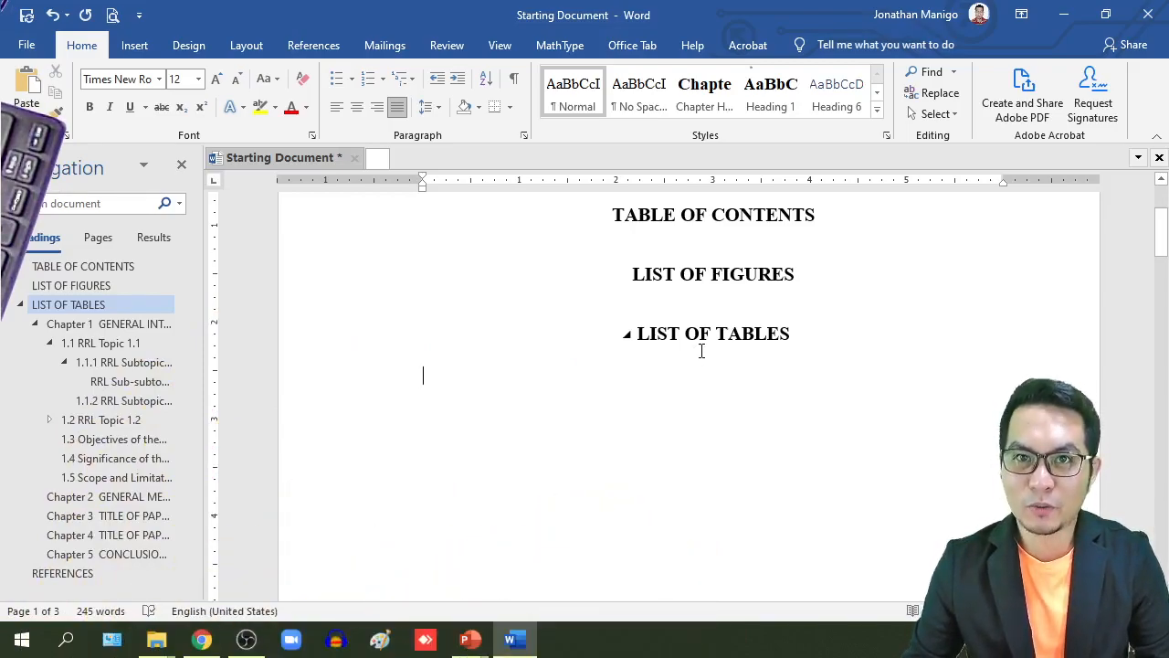
scroll(701, 351, "down", 3)
scroll(706, 340, "down", 6)
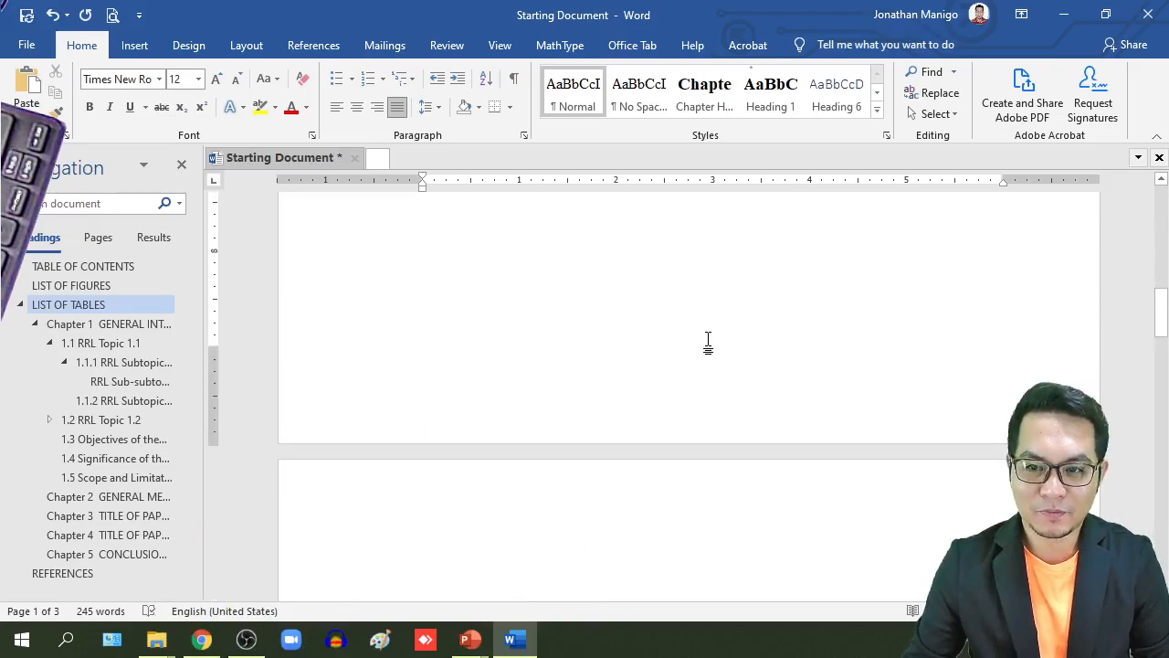
scroll(713, 350, "down", 12)
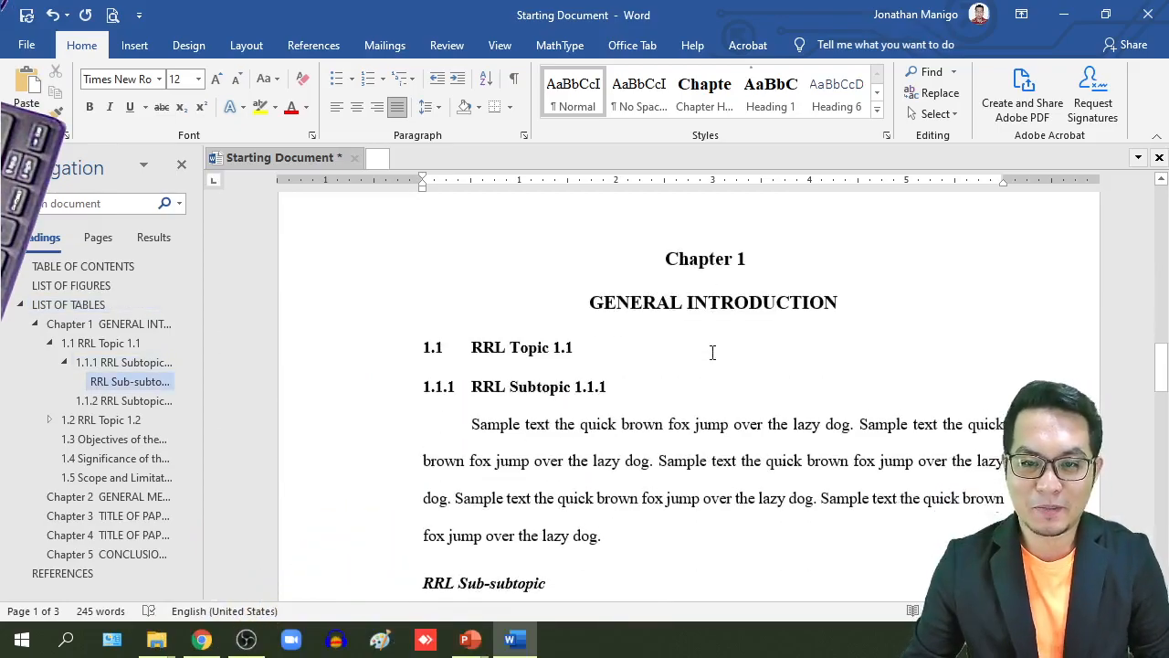
scroll(712, 350, "up", 6)
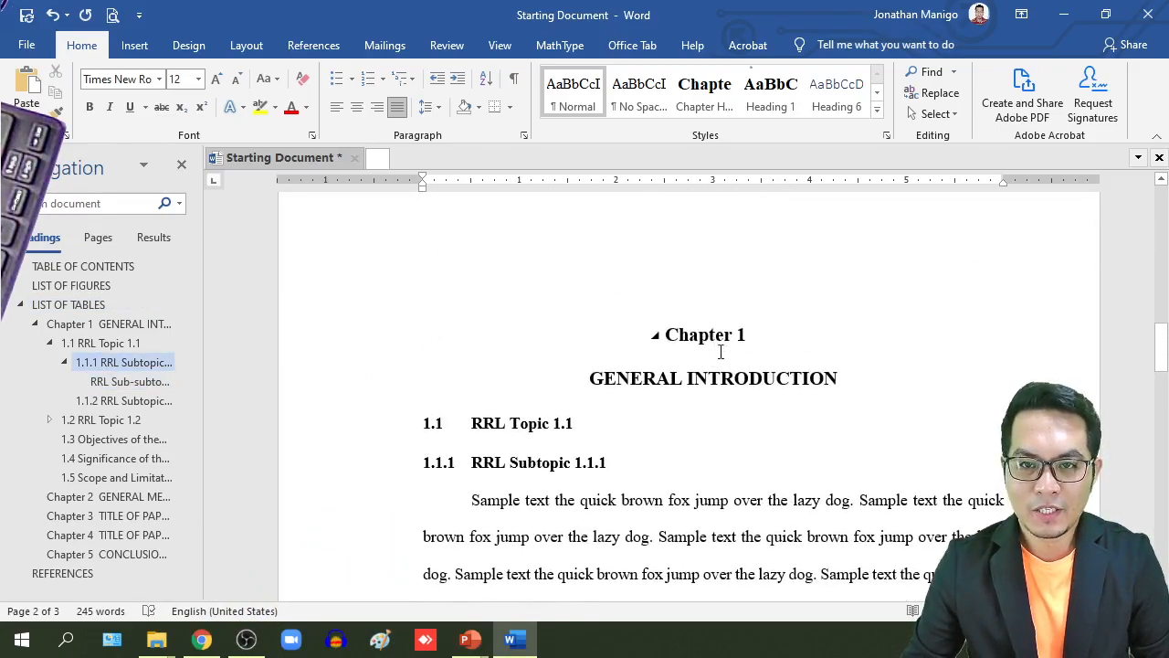
scroll(719, 348, "up", 9)
scroll(730, 378, "up", 6)
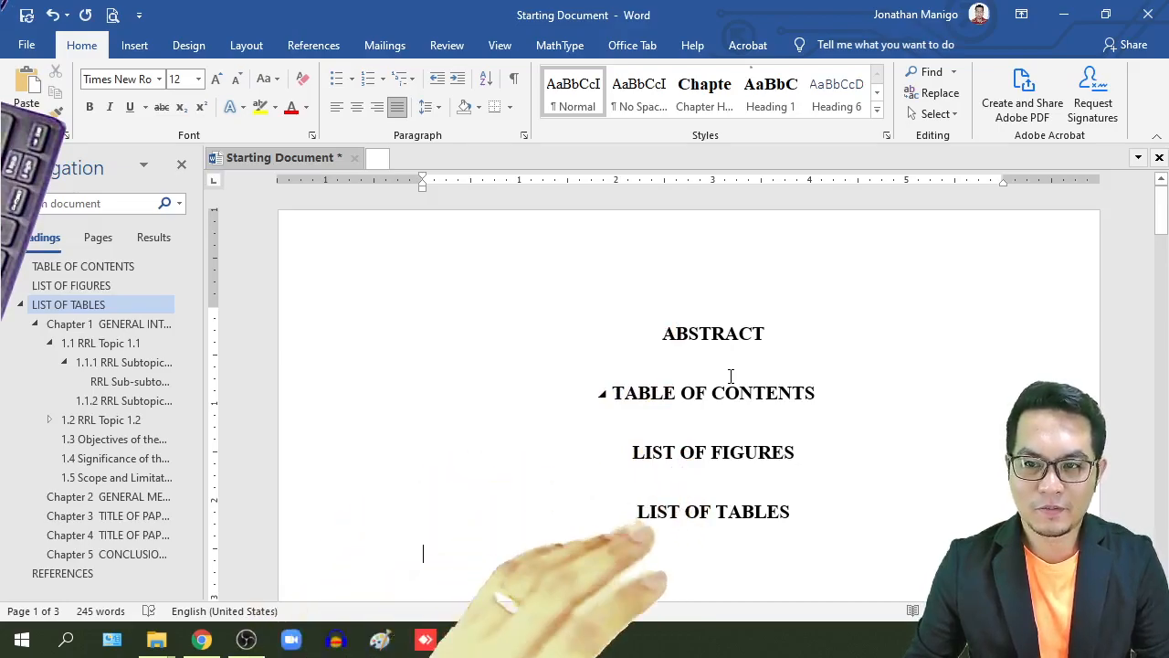
Insert a page break on a new line below the ABSTRACT heading and check the ABSTRACT page.
left_click(783, 333)
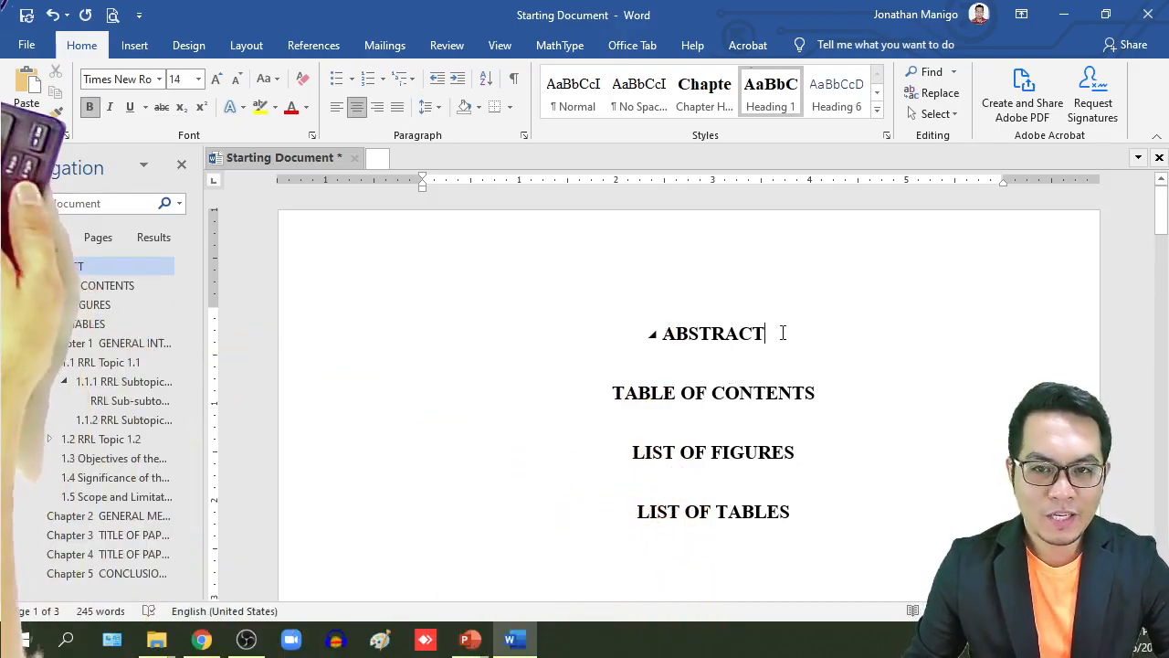
key("Return")
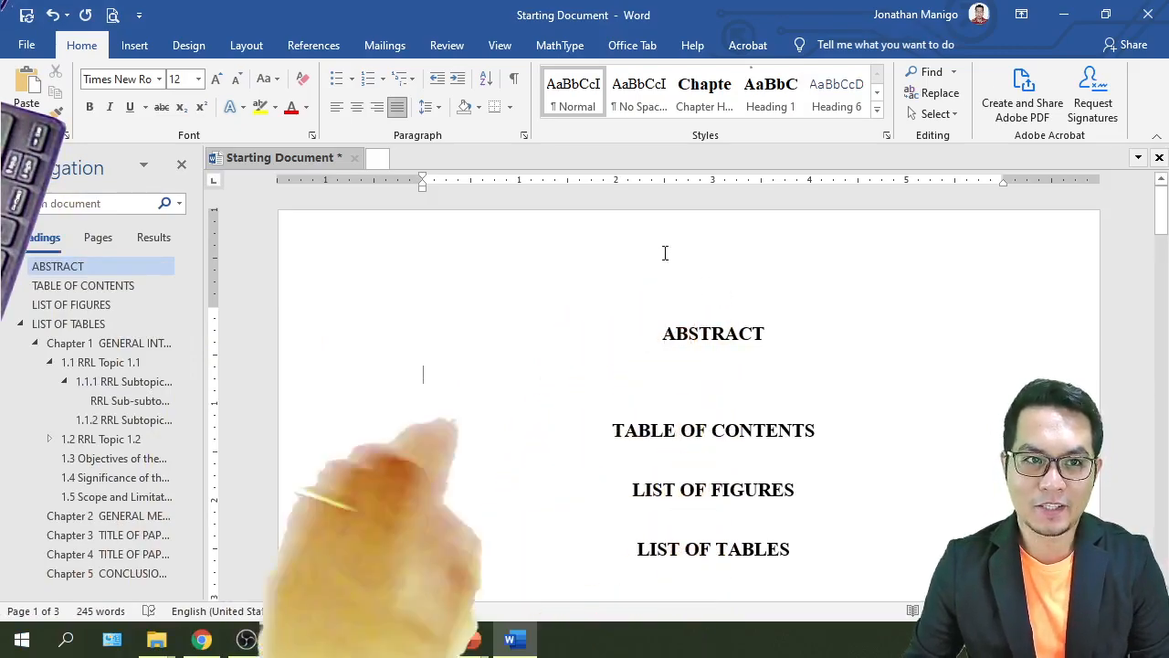
left_click(246, 45)
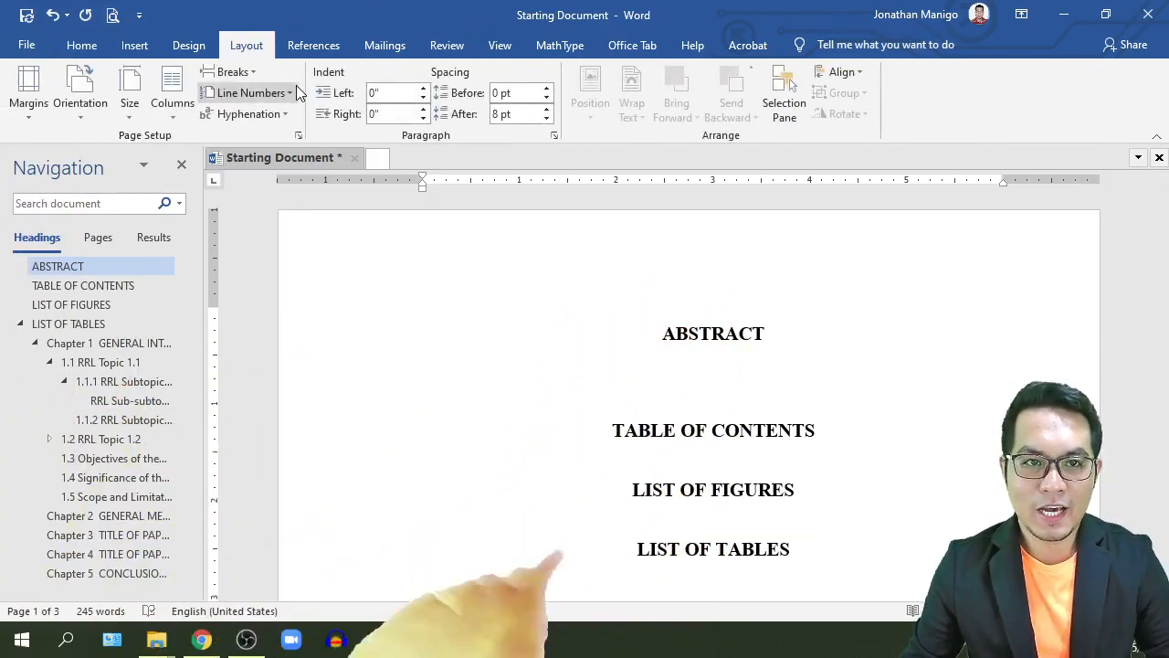
left_click(229, 71)
left_click(267, 135)
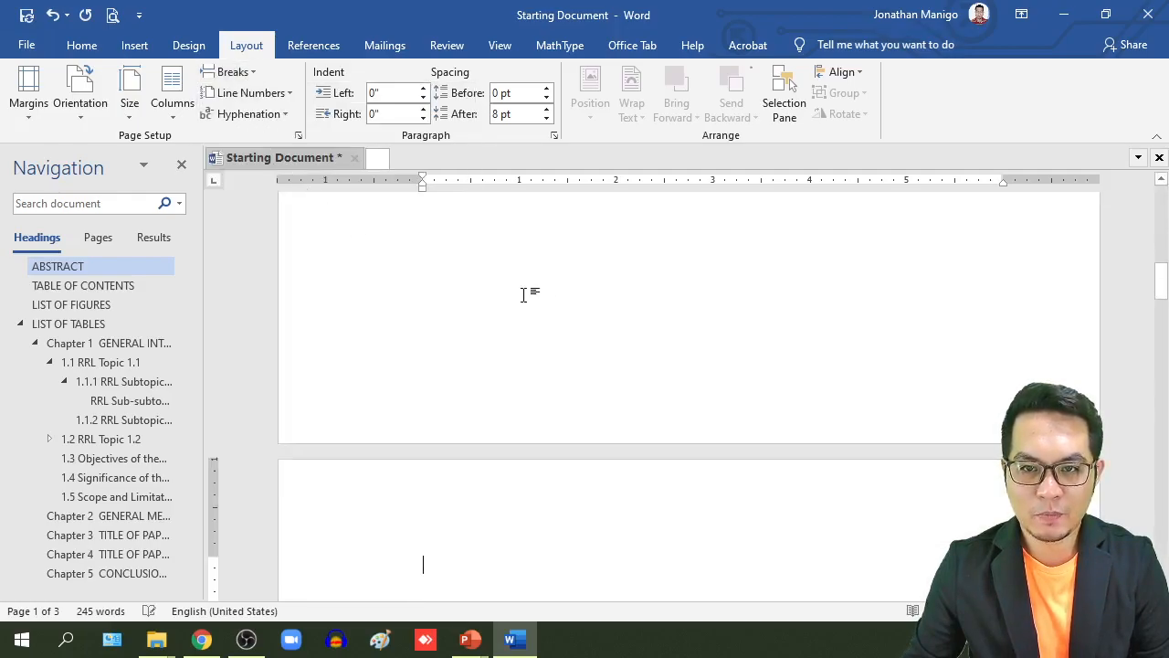
scroll(574, 308, "up", 3)
scroll(576, 312, "up", 2)
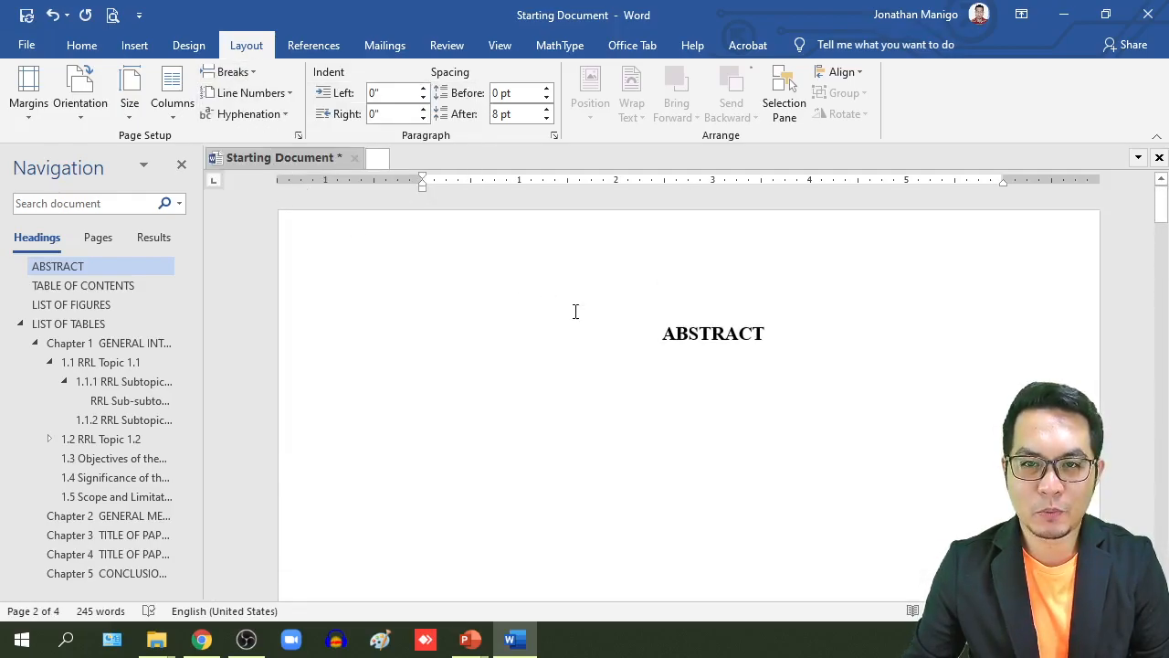
Remove the empty paragraph above TABLE OF CONTENTS and use the hidden formatting symbols to check the break after ABSTRACT.
scroll(637, 389, "down", 10)
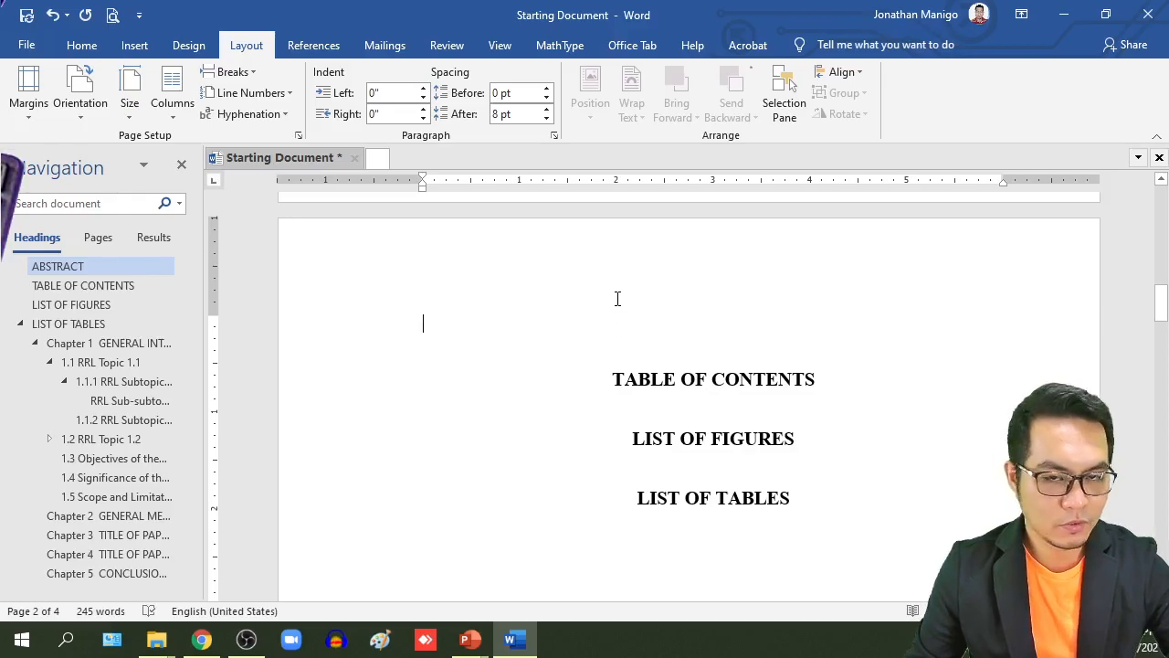
key("Delete")
key("ctrl+Return")
scroll(665, 326, "up", 4)
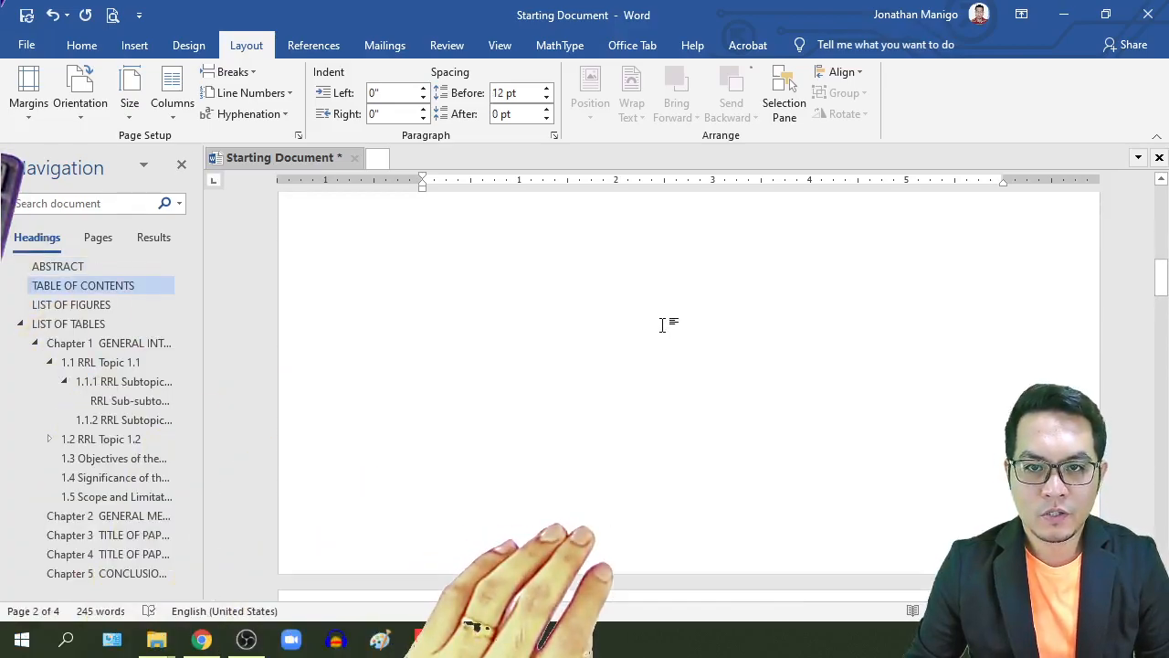
left_click(82, 46)
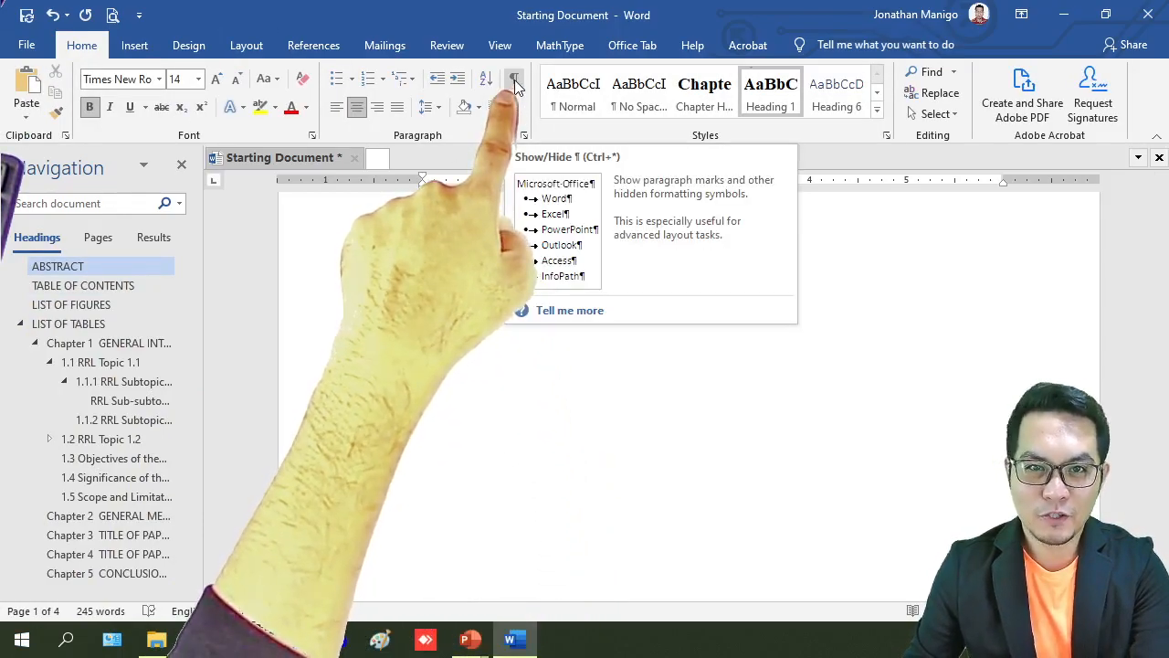
left_click(514, 80)
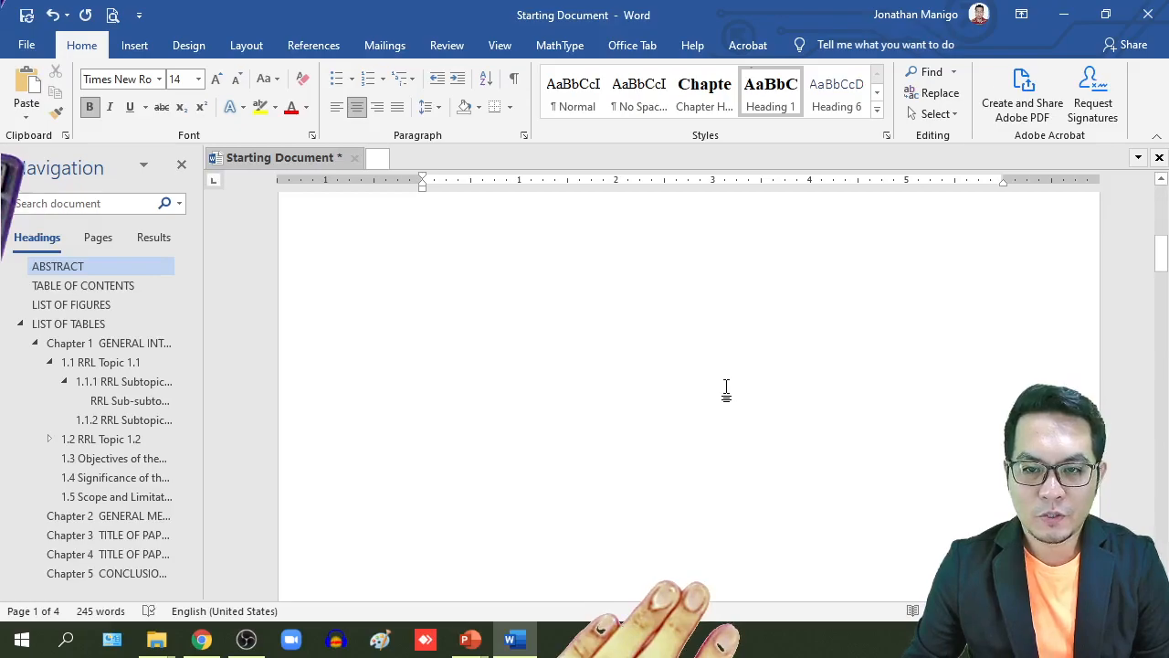
Insert a page break directly after the TABLE OF CONTENTS heading.
key("Down")
left_click(838, 369)
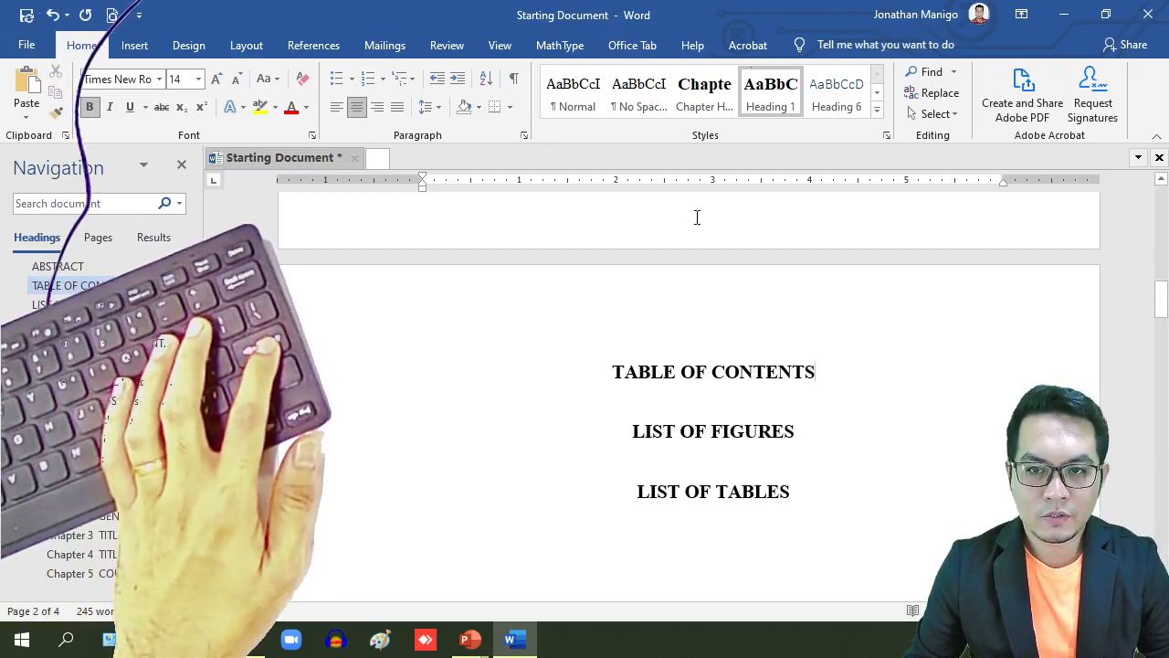
key("Return")
key("BackSpace")
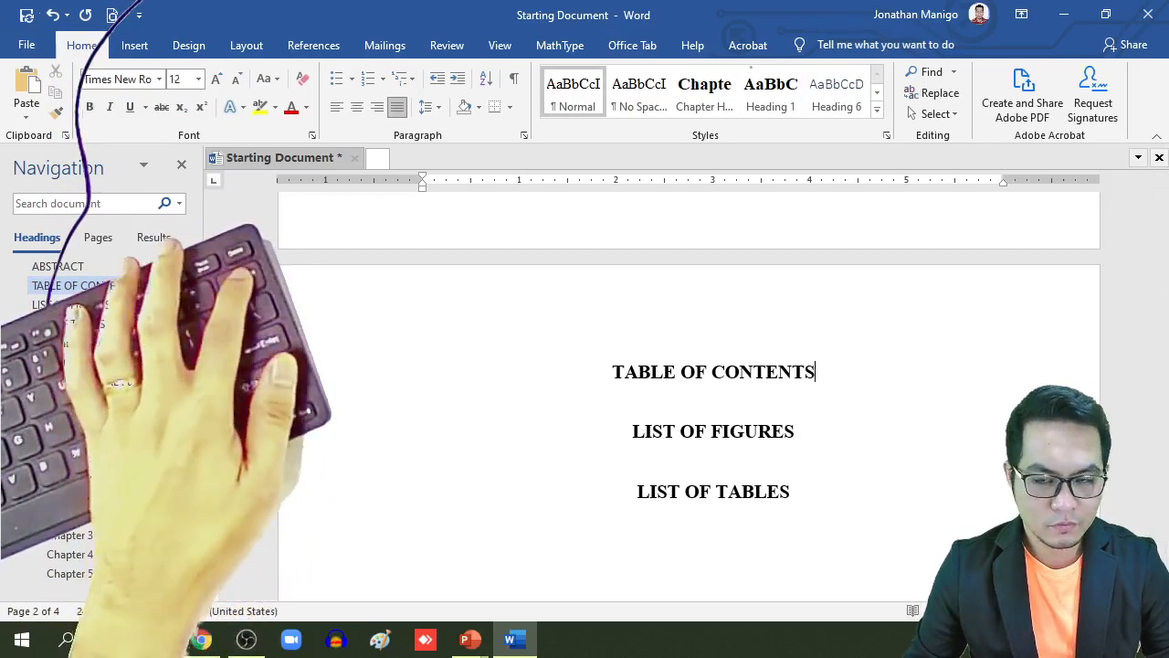
left_click(246, 45)
left_click(233, 72)
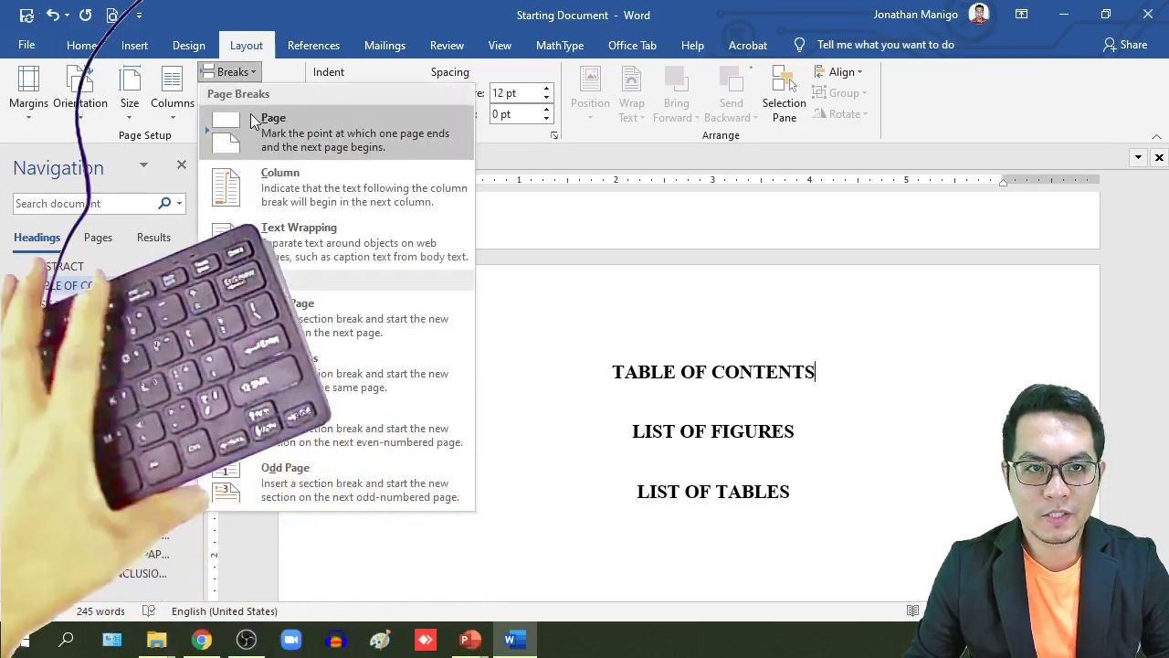
left_click(265, 131)
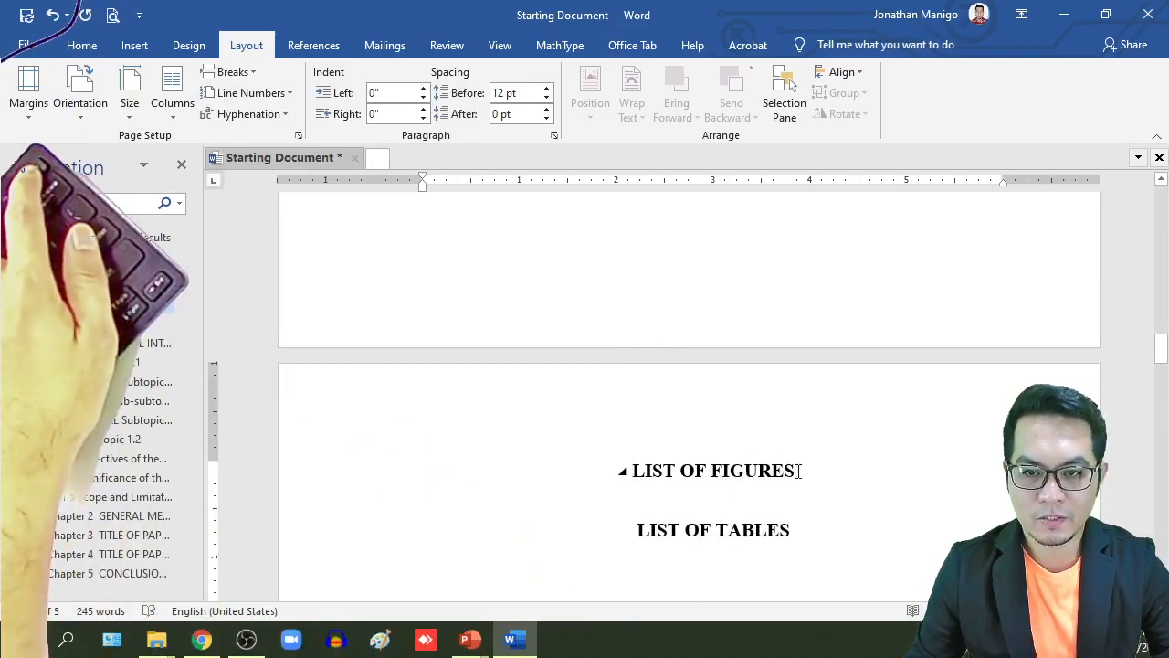
Insert a page break directly after the LIST OF FIGURES heading and check the surrounding pages.
left_click(244, 72)
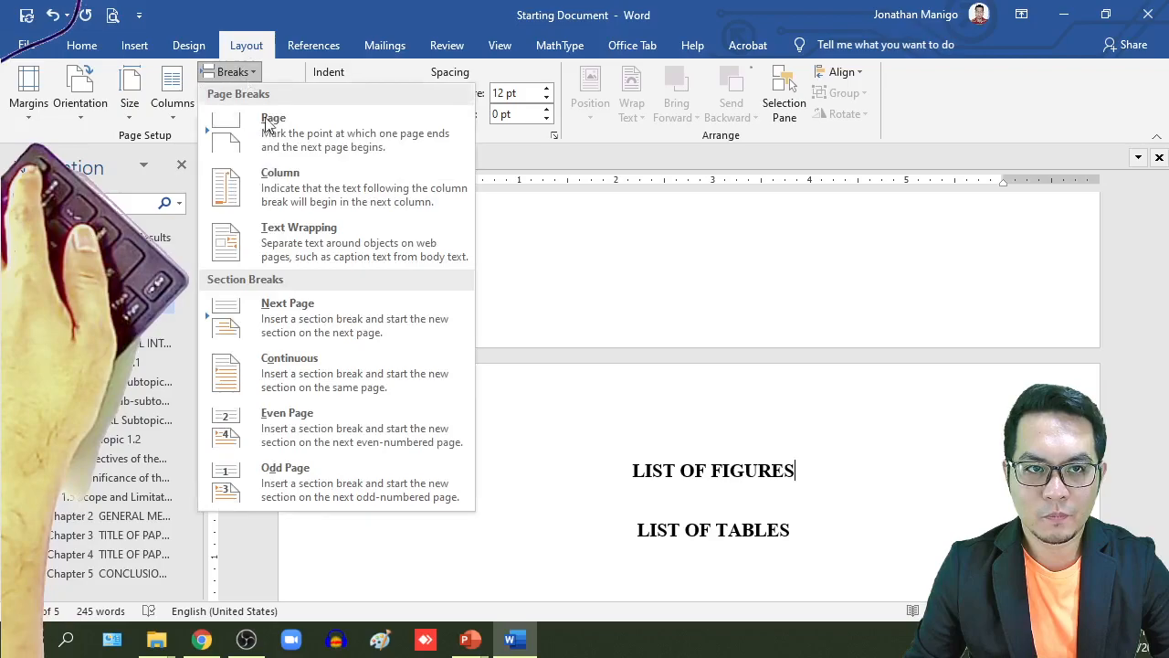
left_click(269, 134)
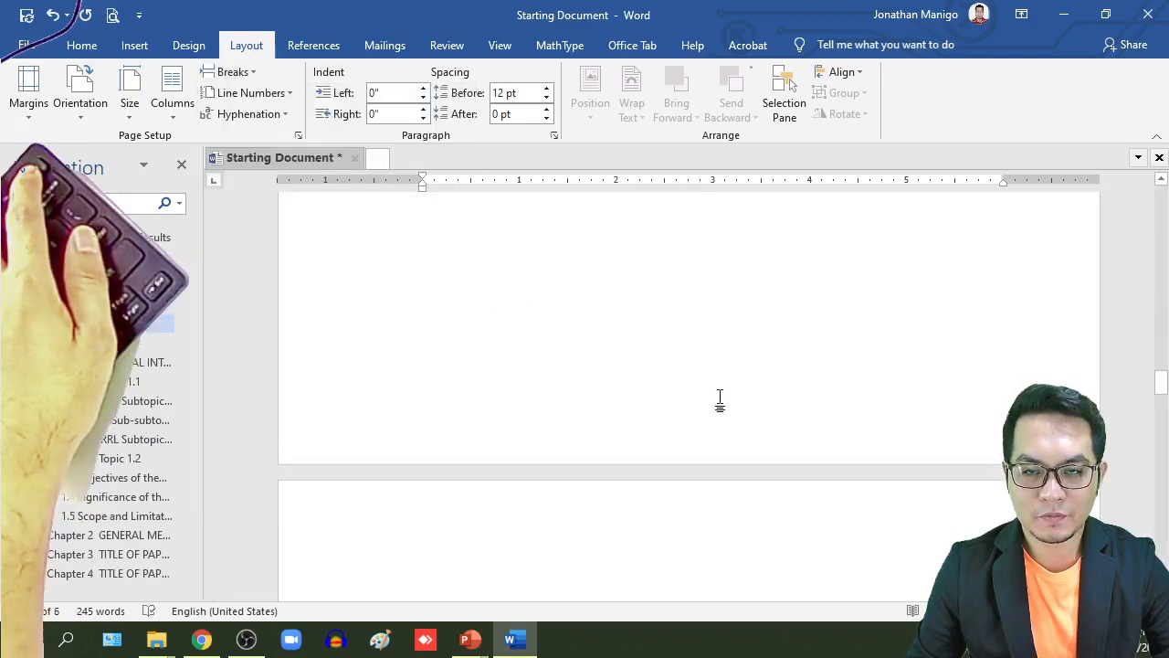
scroll(720, 399, "up", 7)
scroll(720, 394, "down", 10)
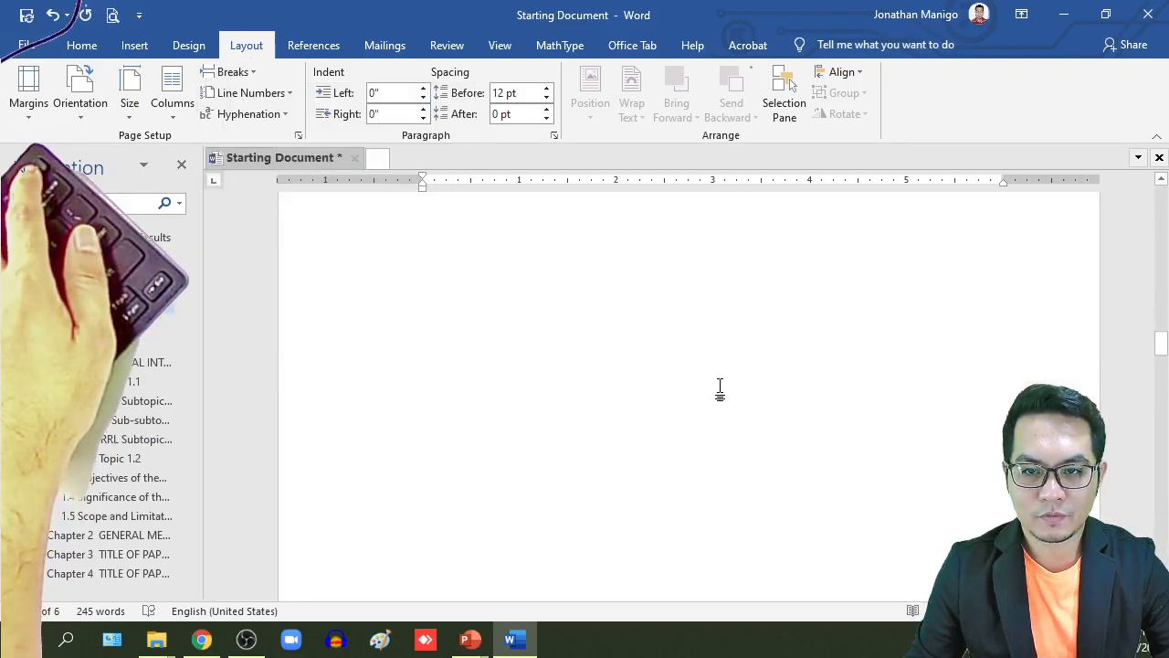
scroll(721, 388, "down", 8)
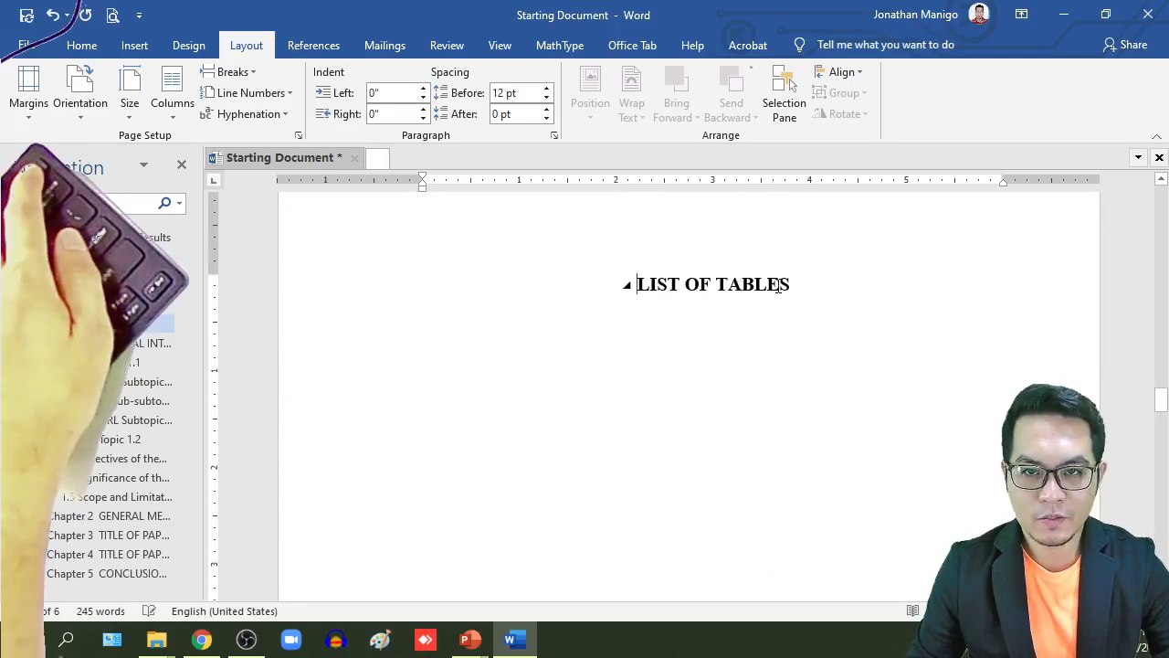
Insert a page break on a new line below the LIST OF TABLES heading and check the pages around it.
key("Return")
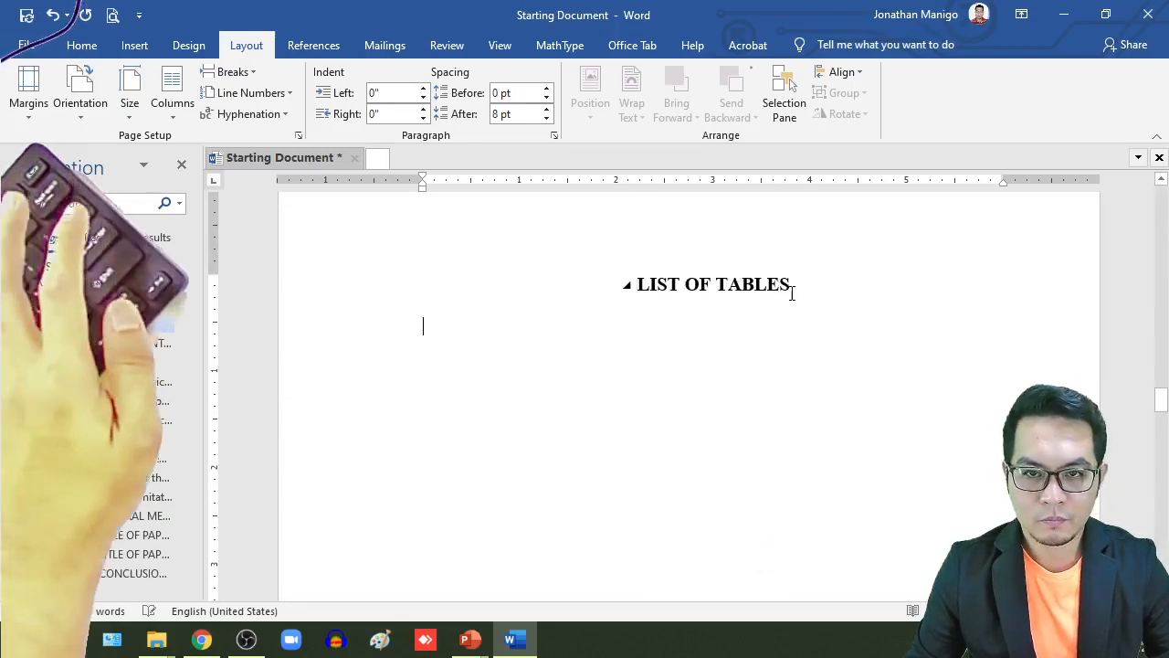
left_click(236, 77)
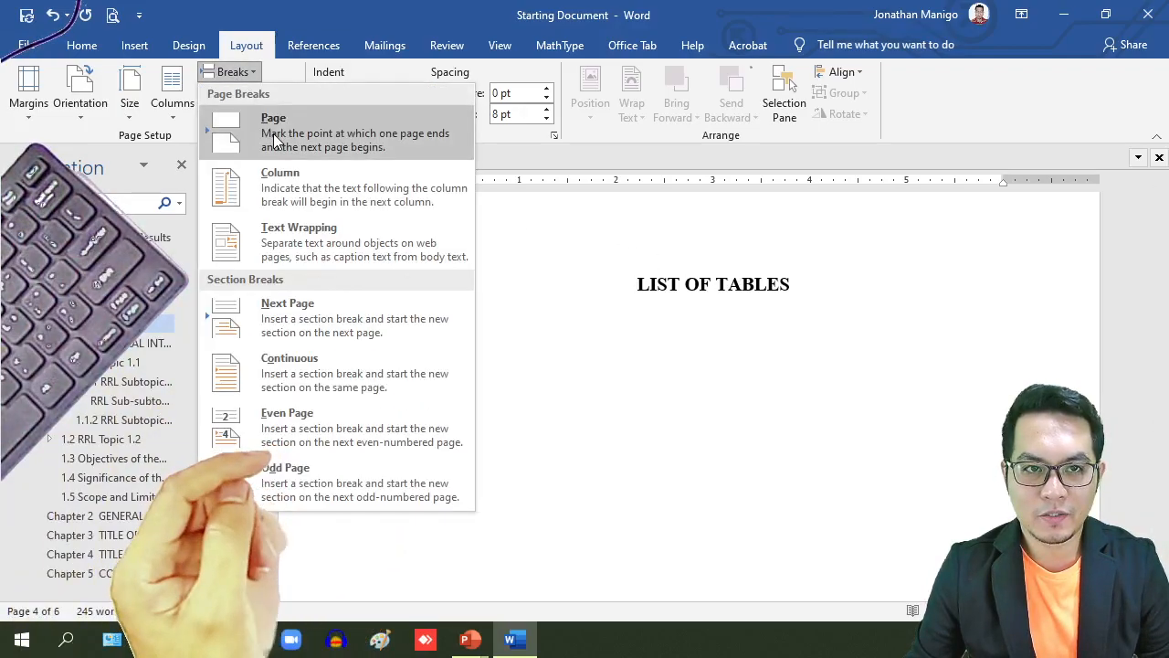
left_click(265, 121)
scroll(675, 357, "down", 3)
scroll(675, 362, "up", 4)
scroll(677, 359, "up", 5)
scroll(679, 357, "down", 4)
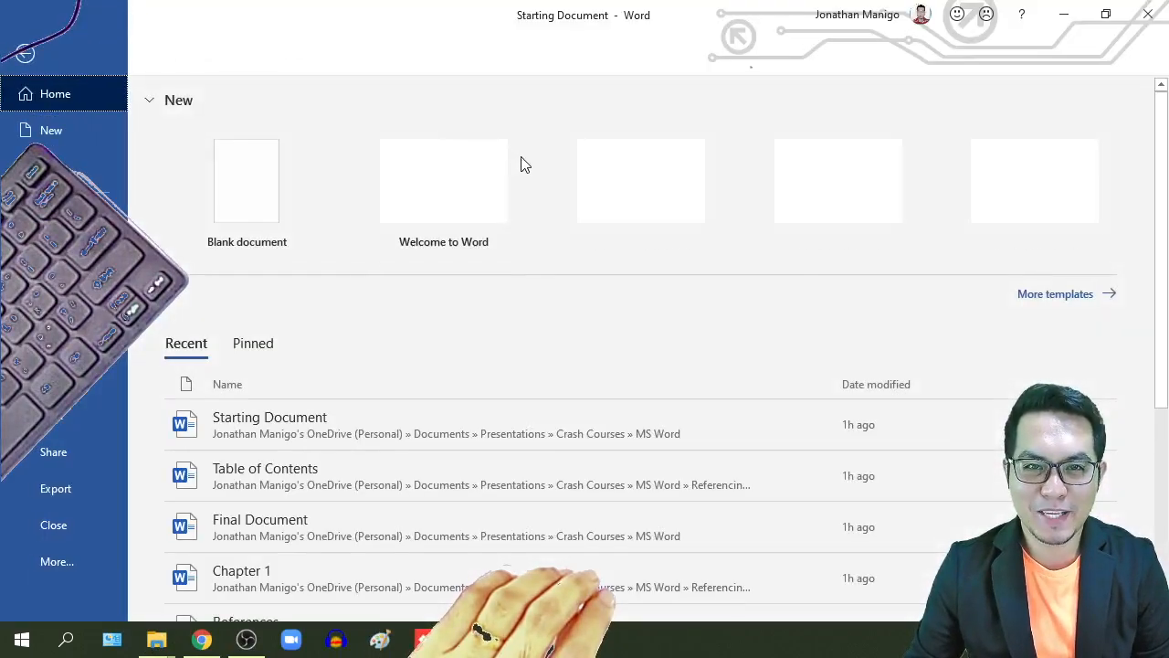
Show the paragraph marks and delete the page break below LIST OF TABLES, keeping the section break.
left_click(26, 55)
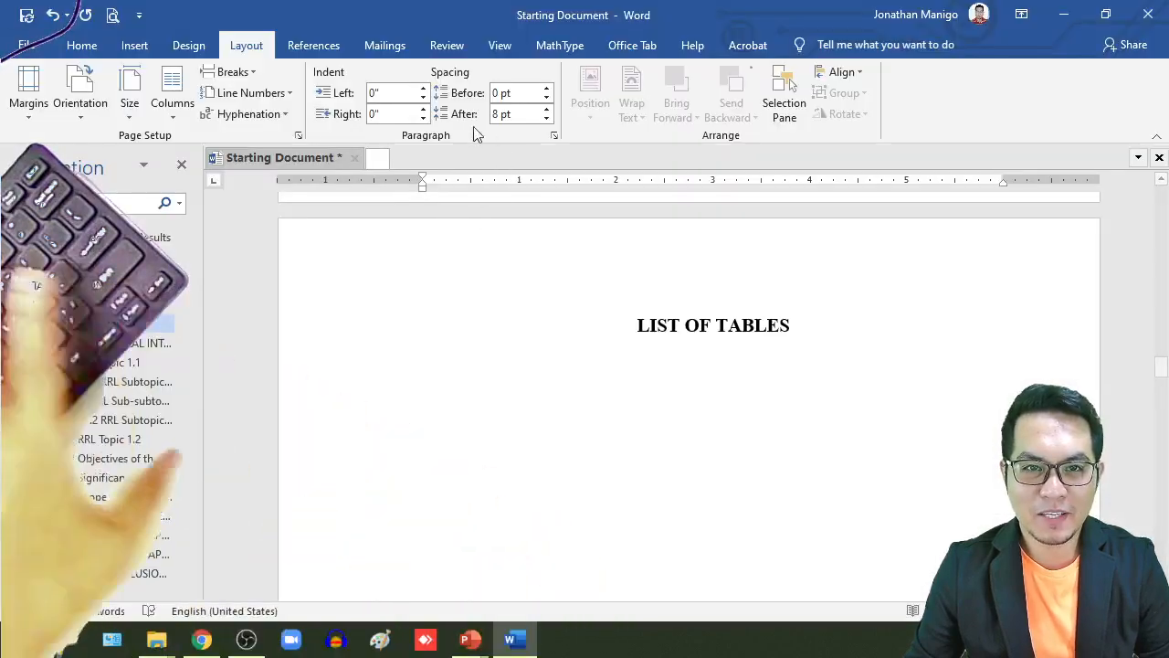
left_click(81, 46)
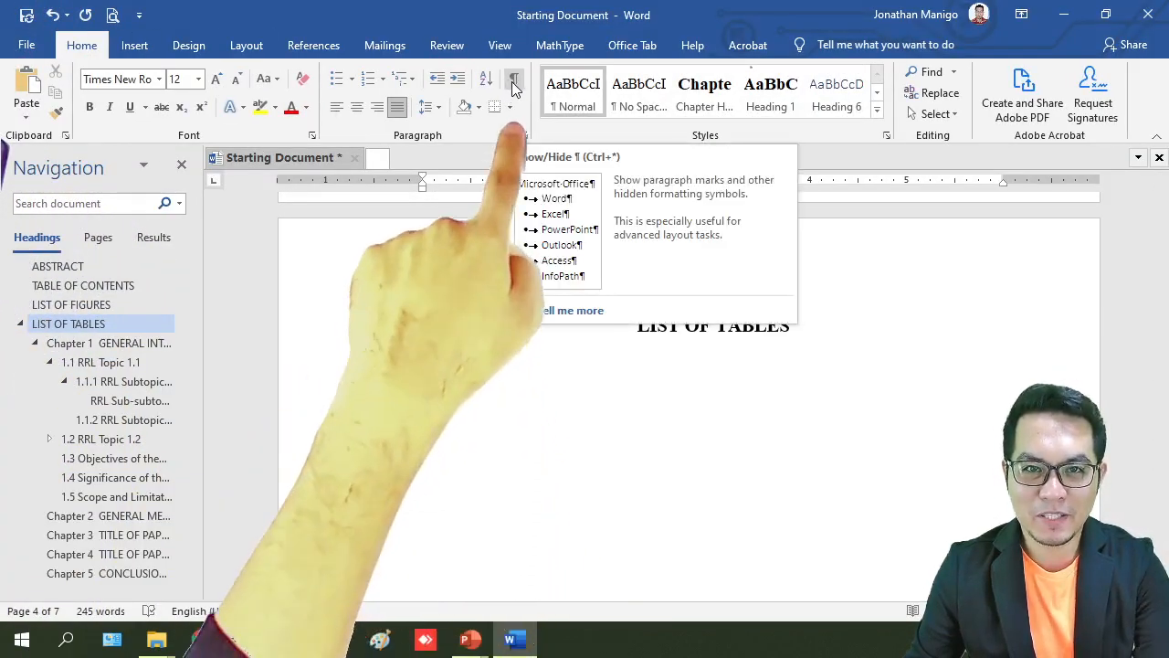
left_click(515, 88)
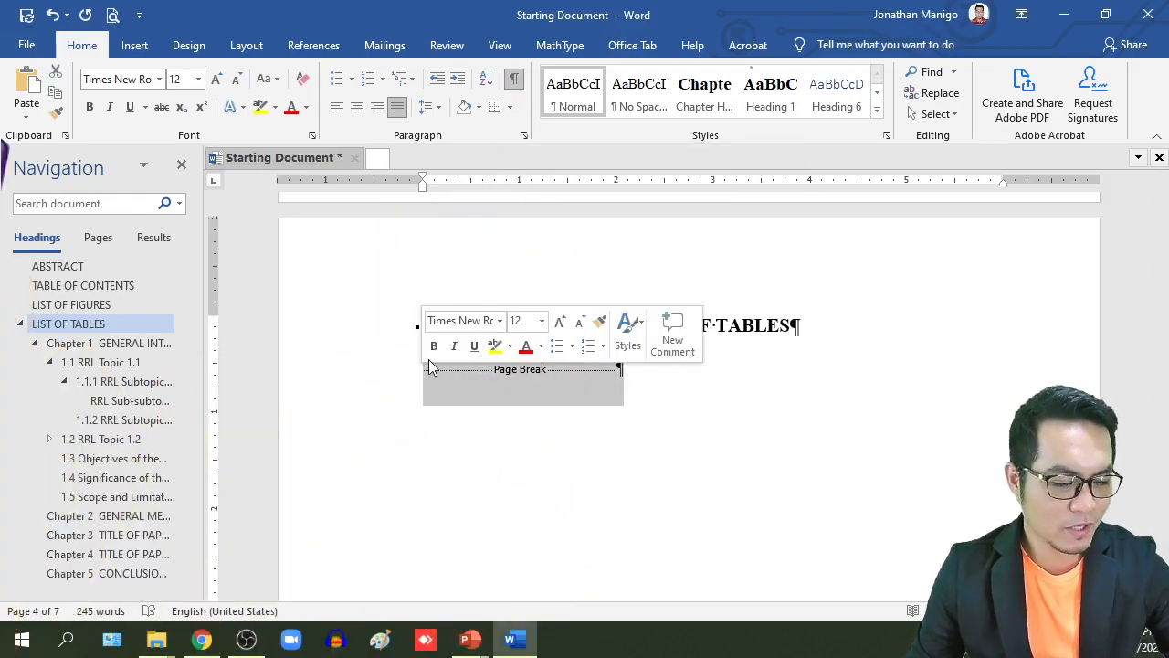
key("Delete")
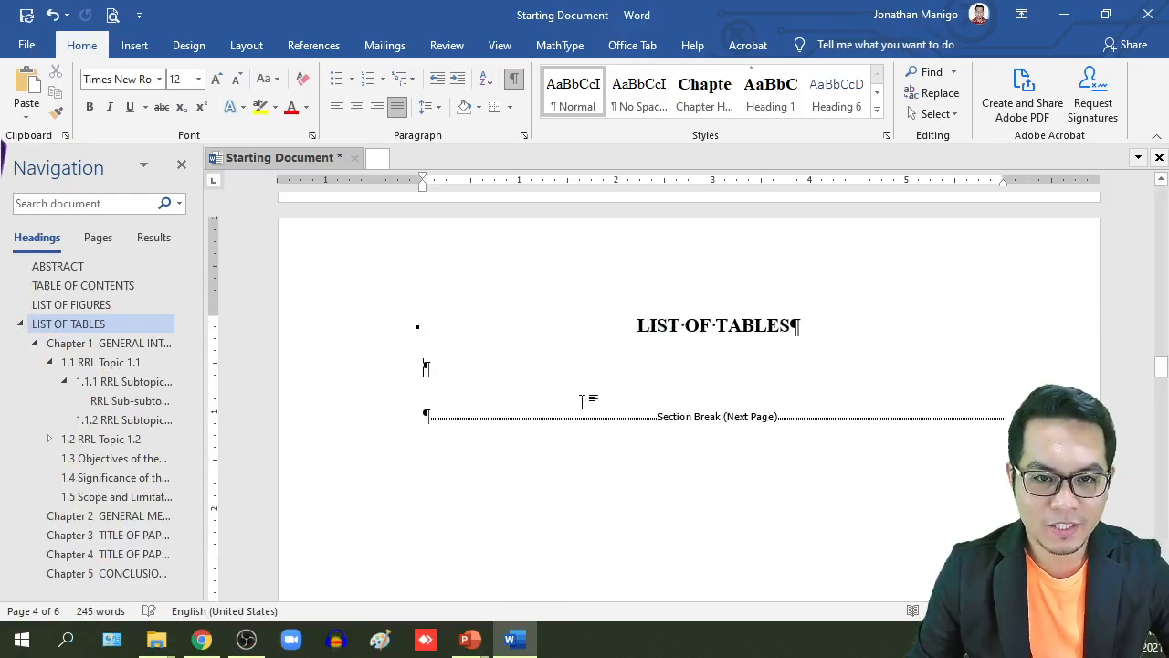
scroll(715, 408, "down", 10)
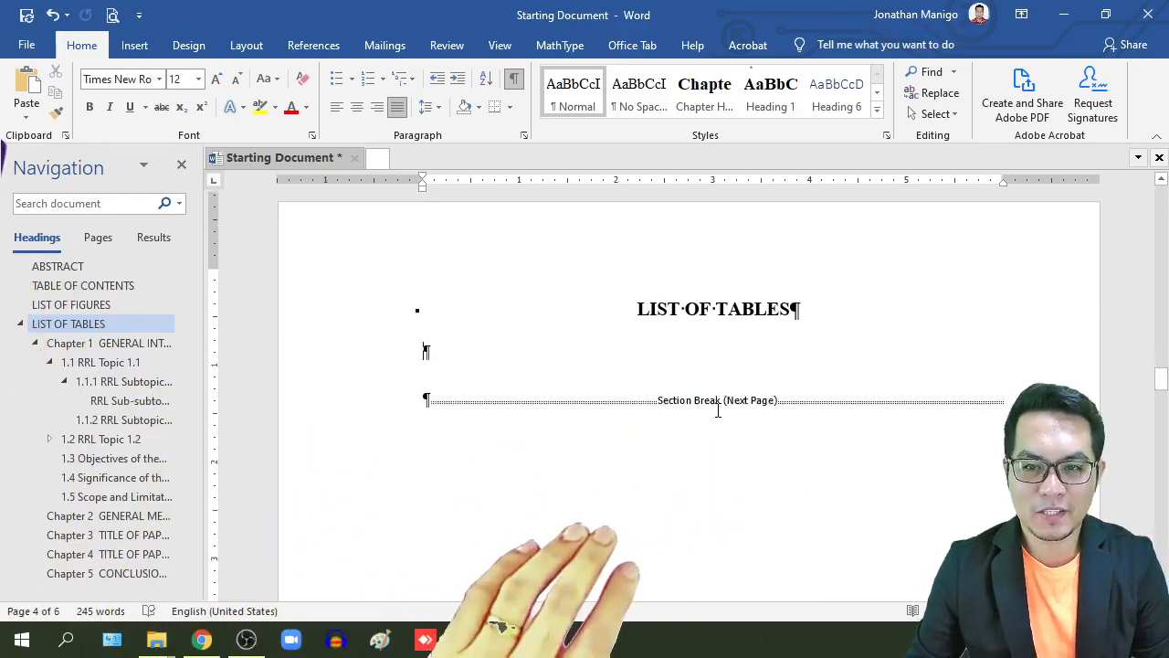
Hide the paragraph marks after checking the section break between LIST OF TABLES and Chapter 1.
scroll(720, 411, "down", 5)
scroll(722, 411, "up", 2)
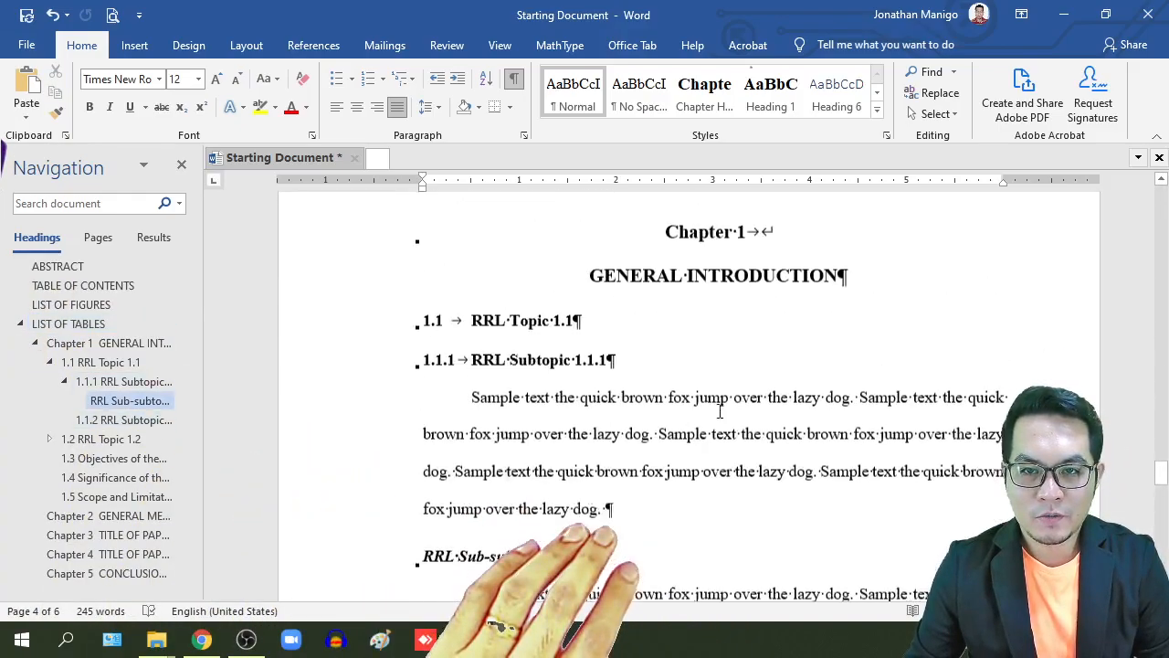
left_click(514, 78)
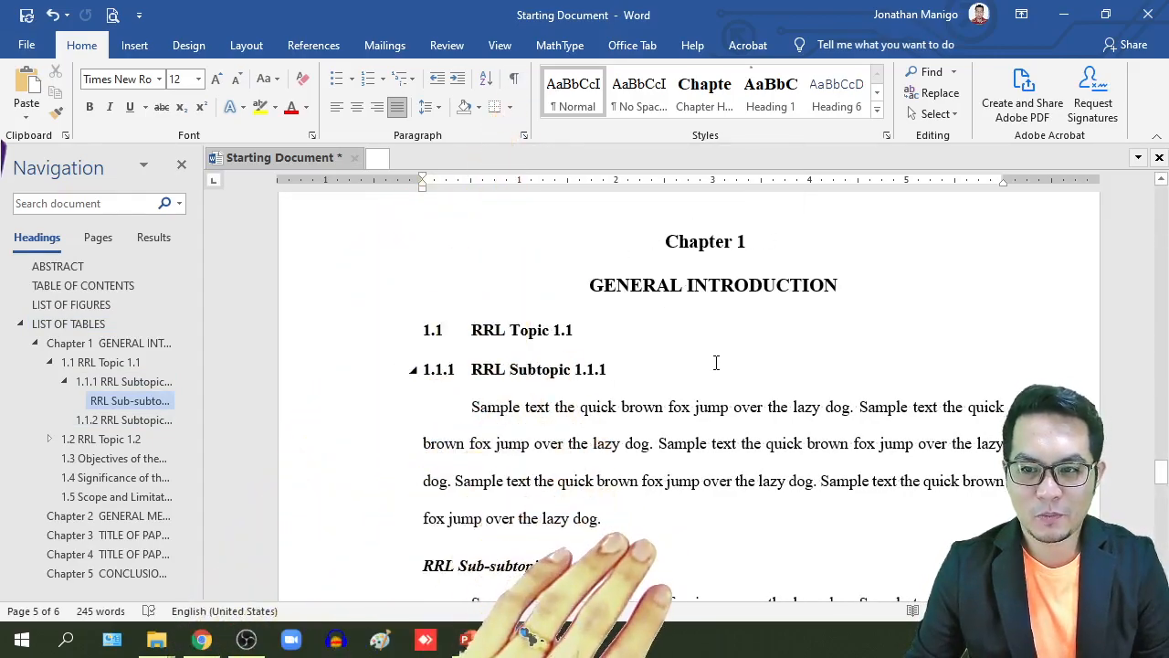
Insert a page break on the empty line below 1.5 Scope and Limitations of the Study and delete the blank line above Chapter 2.
scroll(716, 362, "down", 12)
scroll(716, 363, "down", 10)
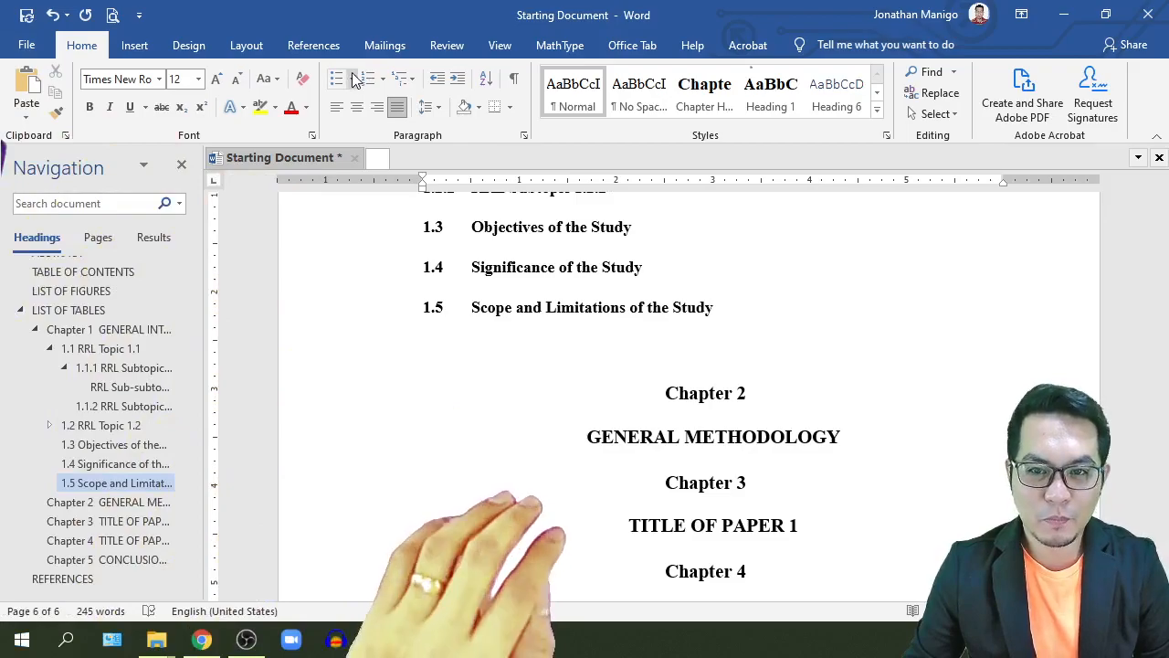
left_click(311, 46)
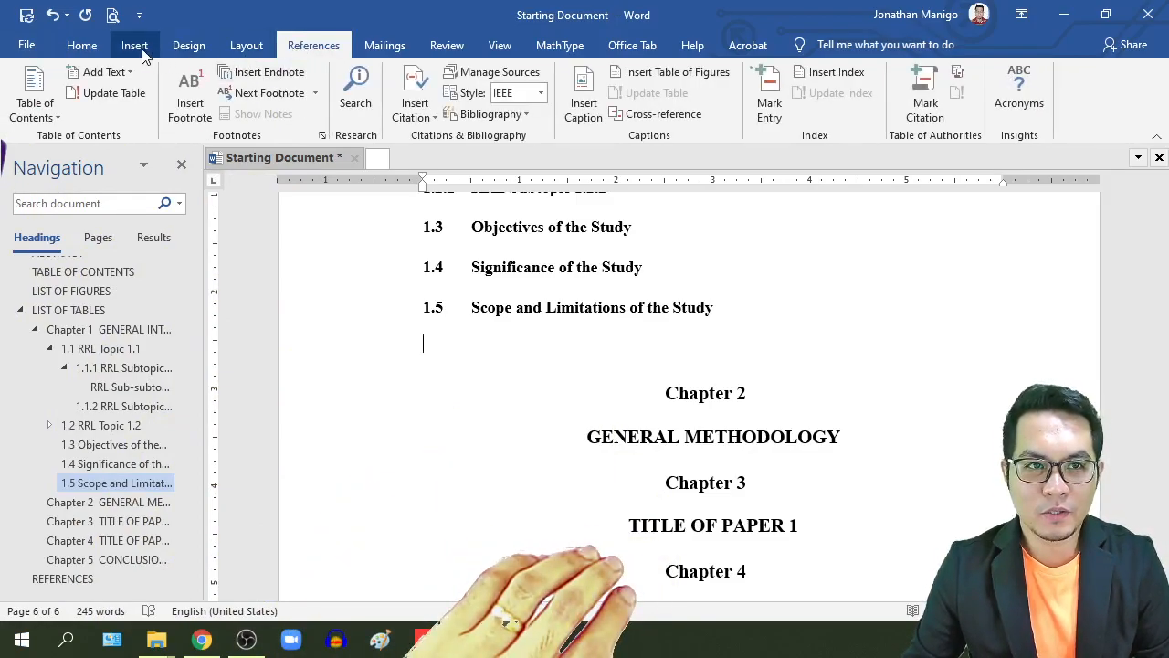
left_click(248, 50)
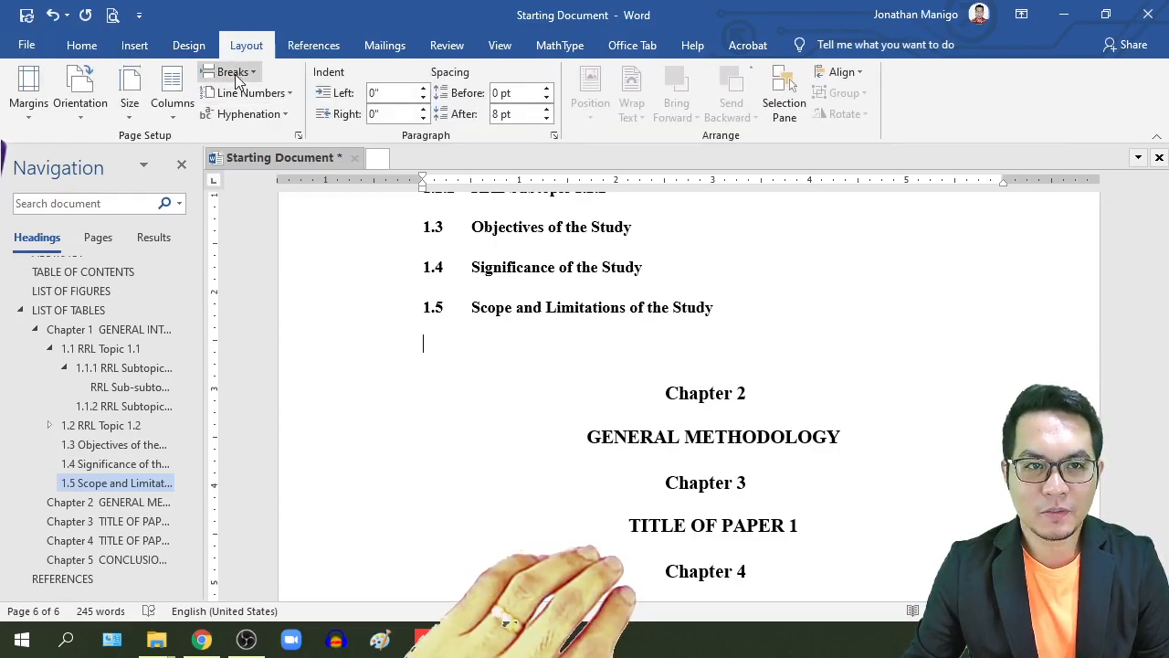
left_click(236, 73)
left_click(265, 151)
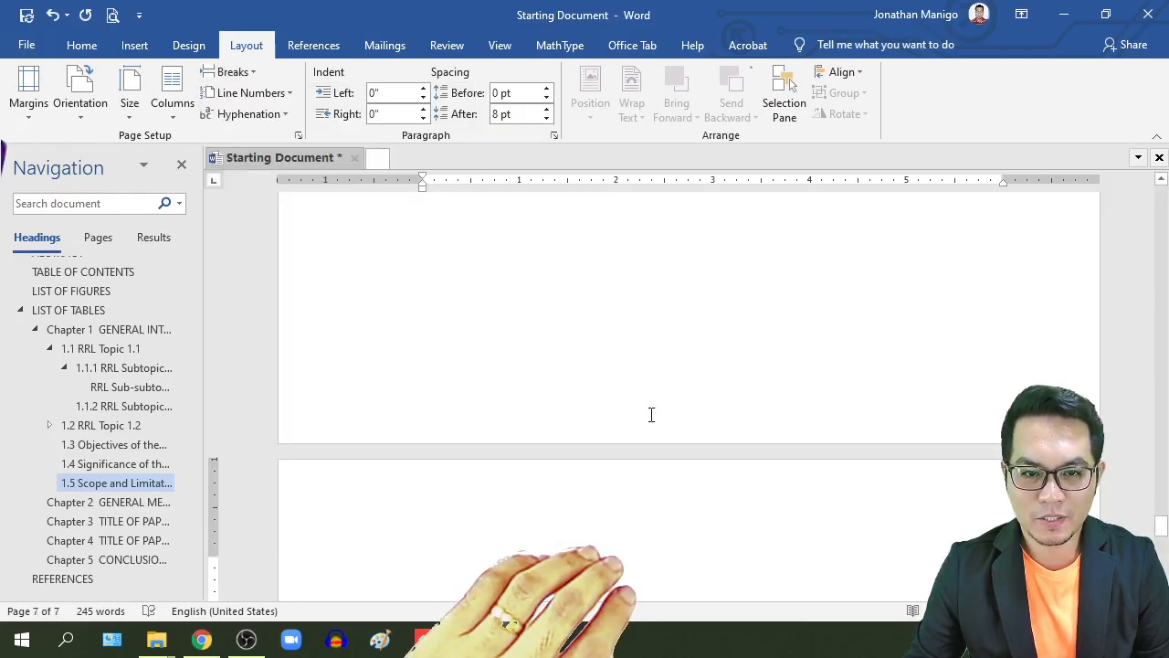
scroll(652, 414, "down", 3)
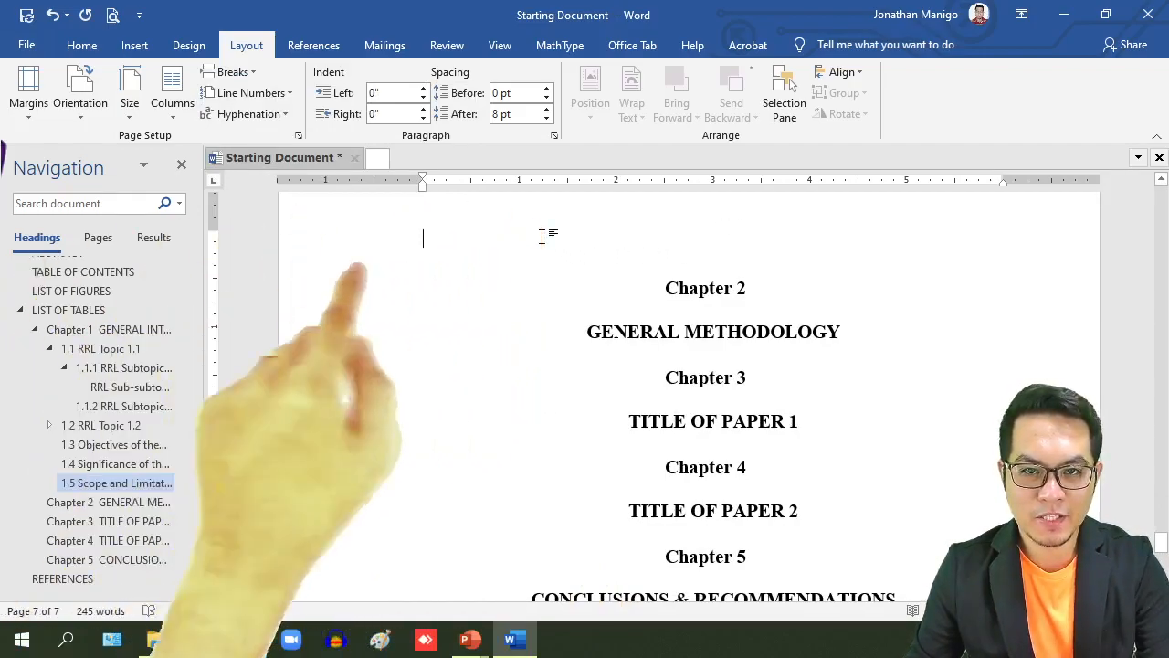
key("Delete")
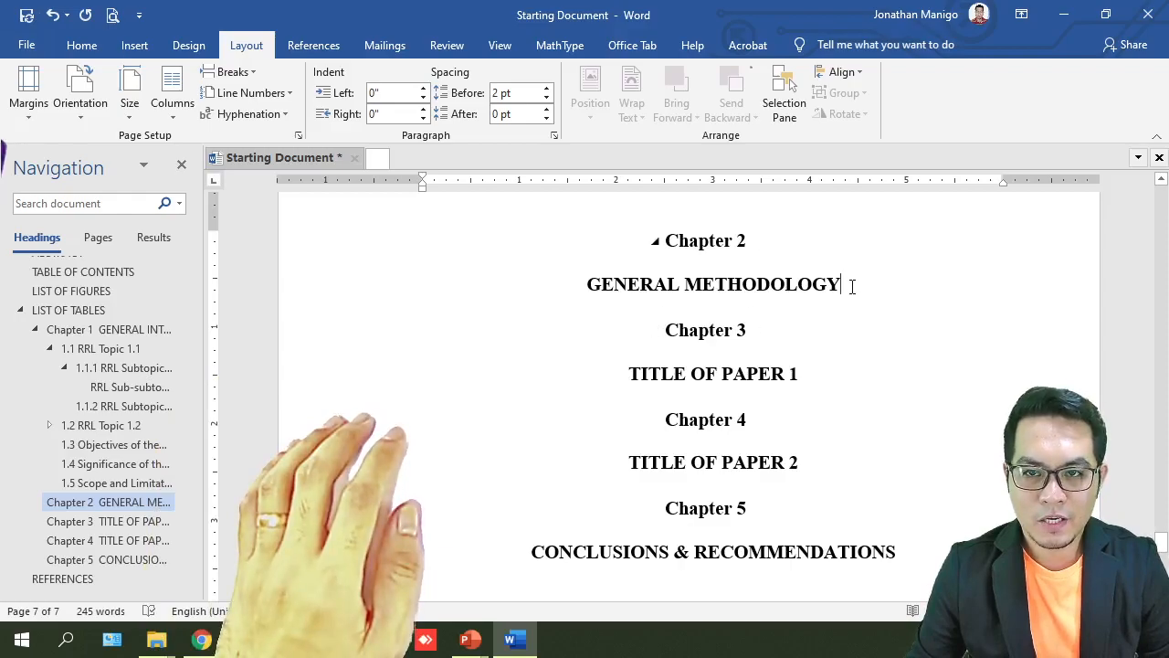
Insert a page break on a new line below GENERAL METHODOLOGY and delete the blank line above Chapter 3.
key("Return")
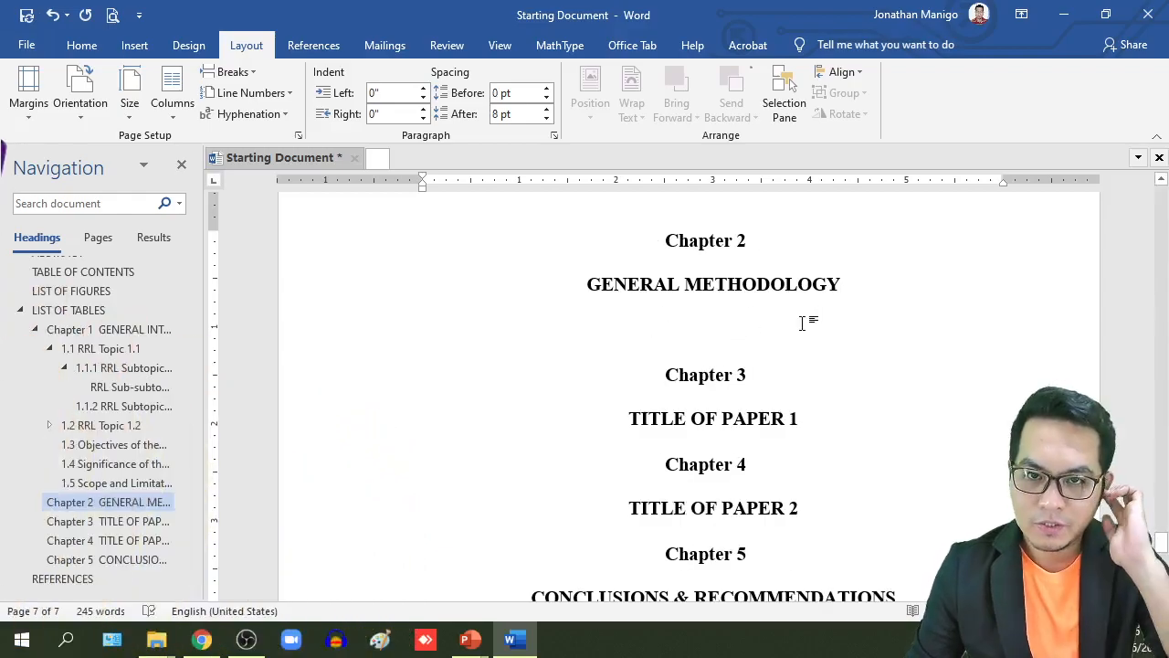
left_click(233, 71)
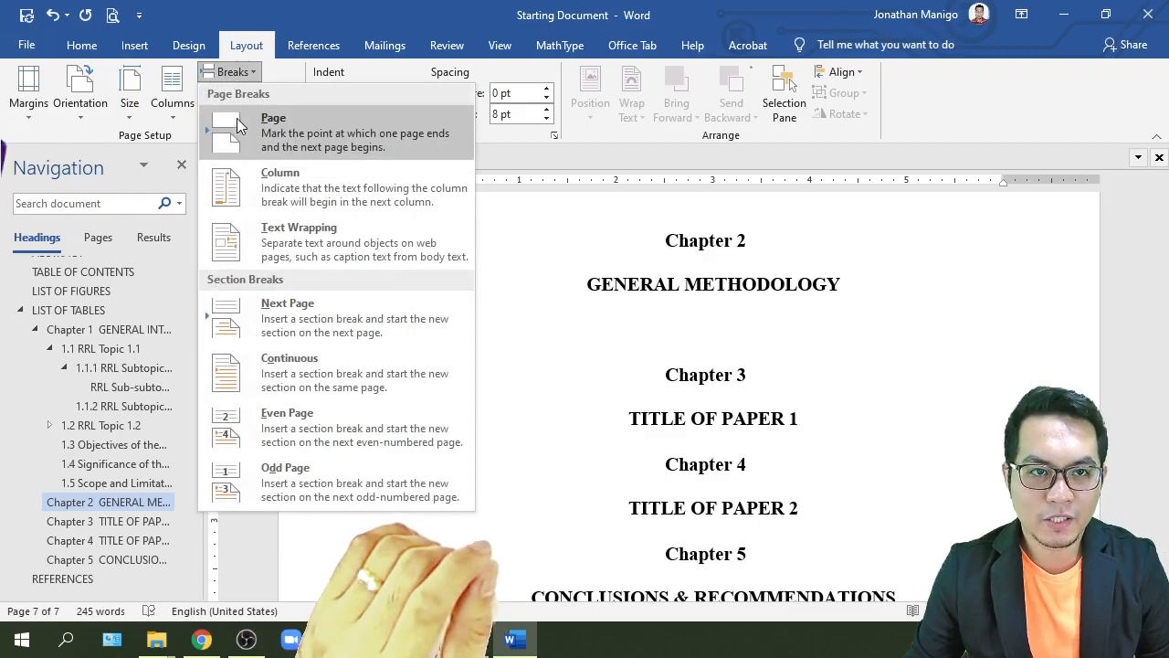
left_click(238, 119)
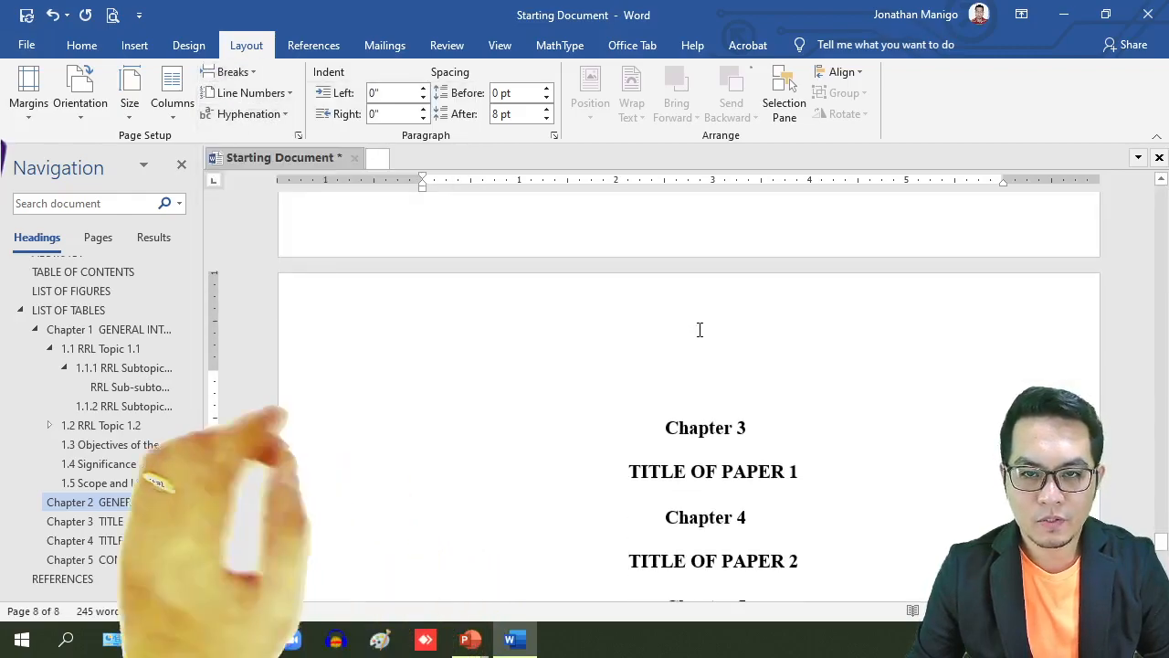
key("Delete")
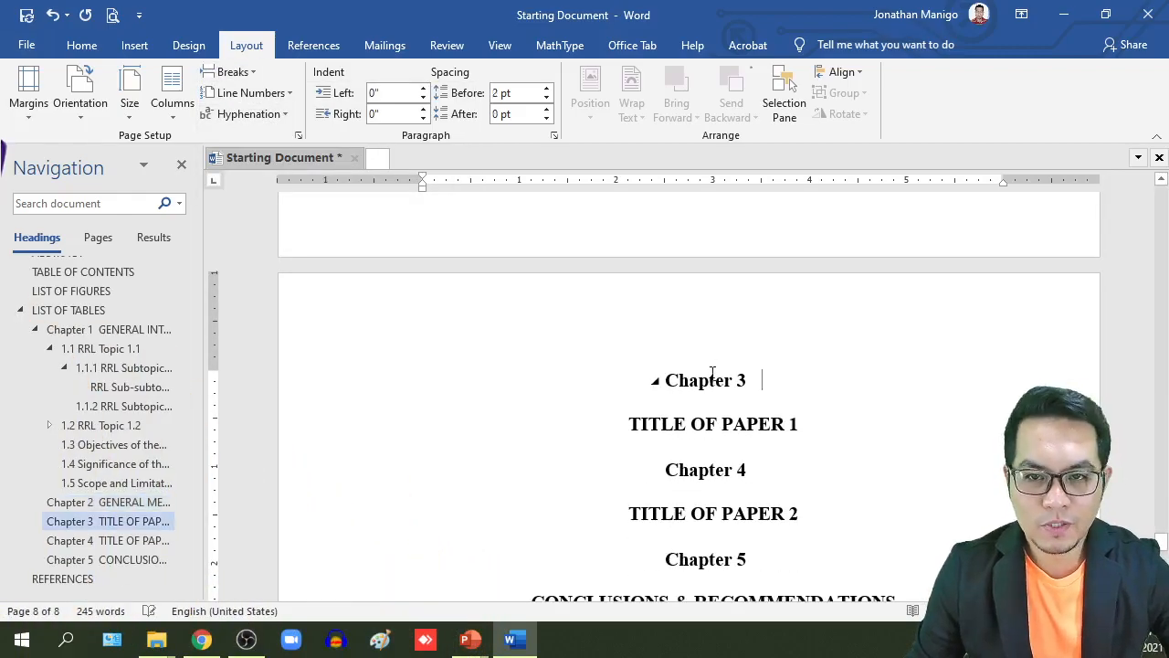
Insert a page break on a new line below TITLE OF PAPER 1 and delete the blank line above Chapter 4.
scroll(735, 373, "down", 1)
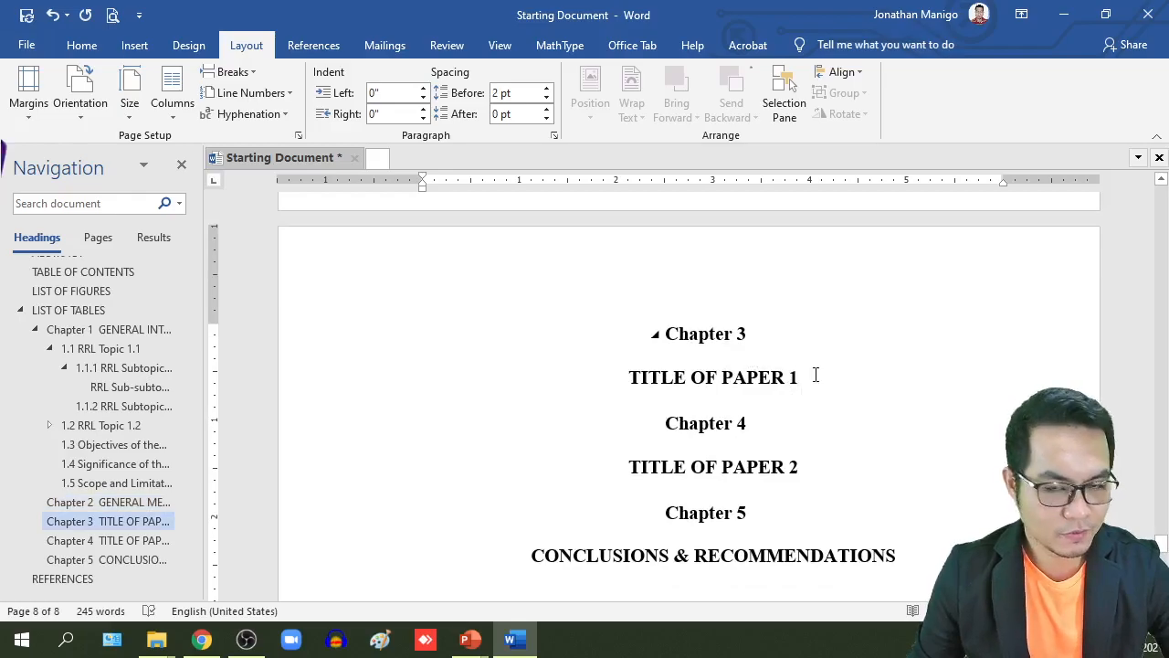
key("Return")
left_click(236, 73)
left_click(242, 128)
scroll(680, 417, "down", 2)
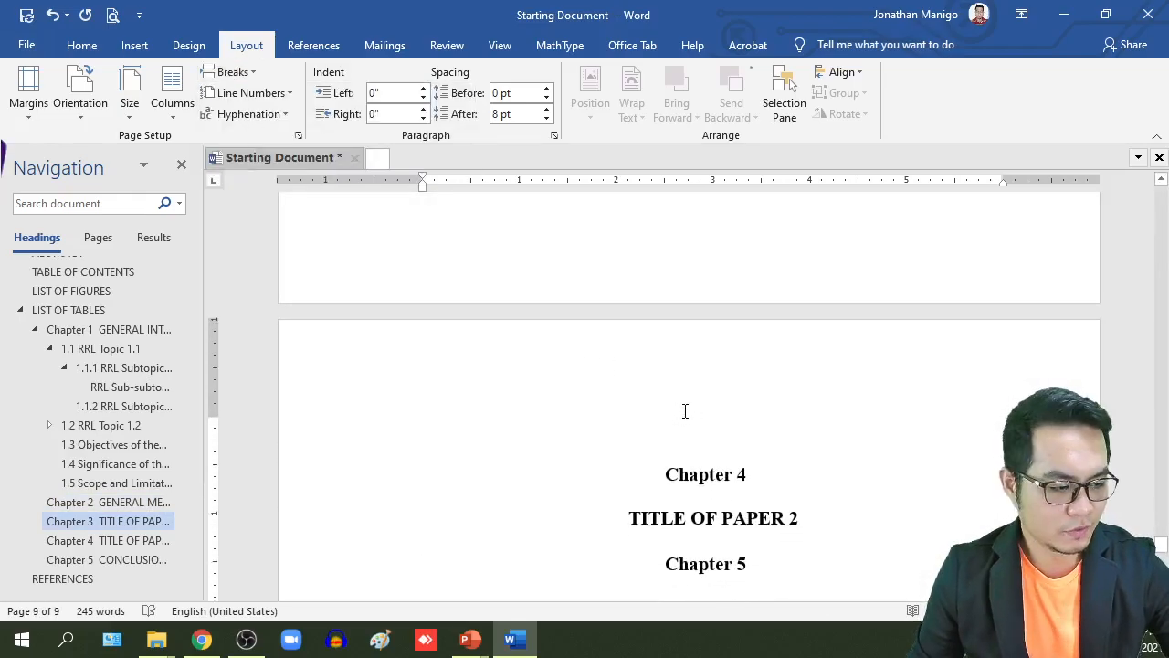
key("Delete")
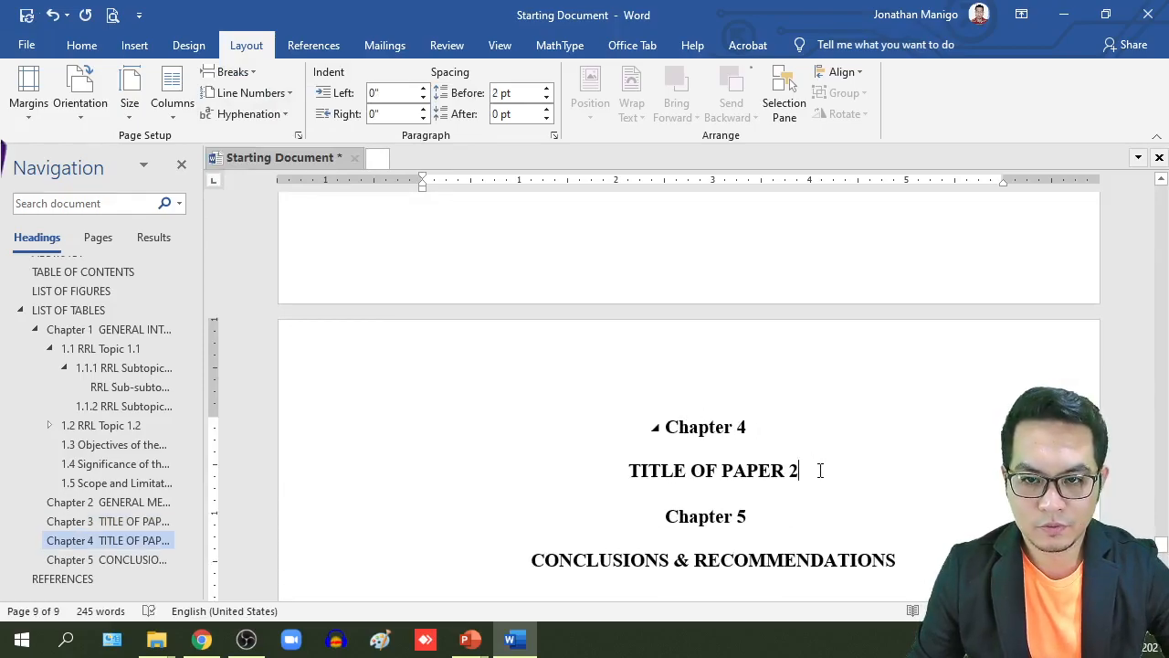
Insert a page break on a new line below TITLE OF PAPER 2 and delete the blank line above Chapter 5.
left_click(806, 467)
key("Return")
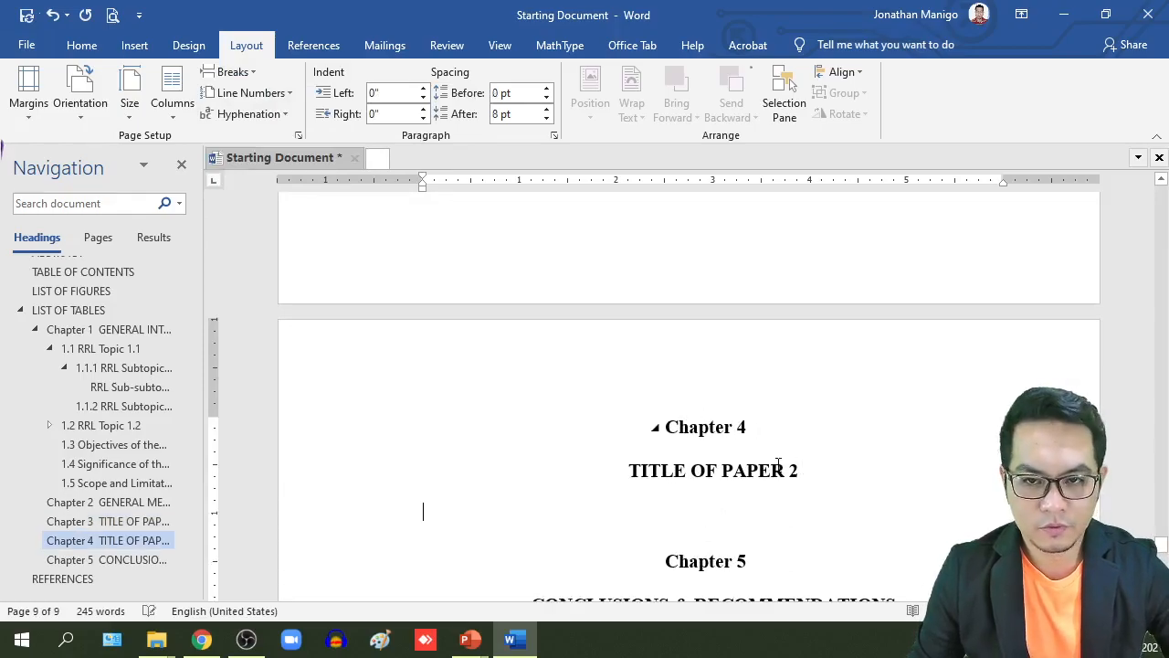
left_click(235, 72)
left_click(259, 139)
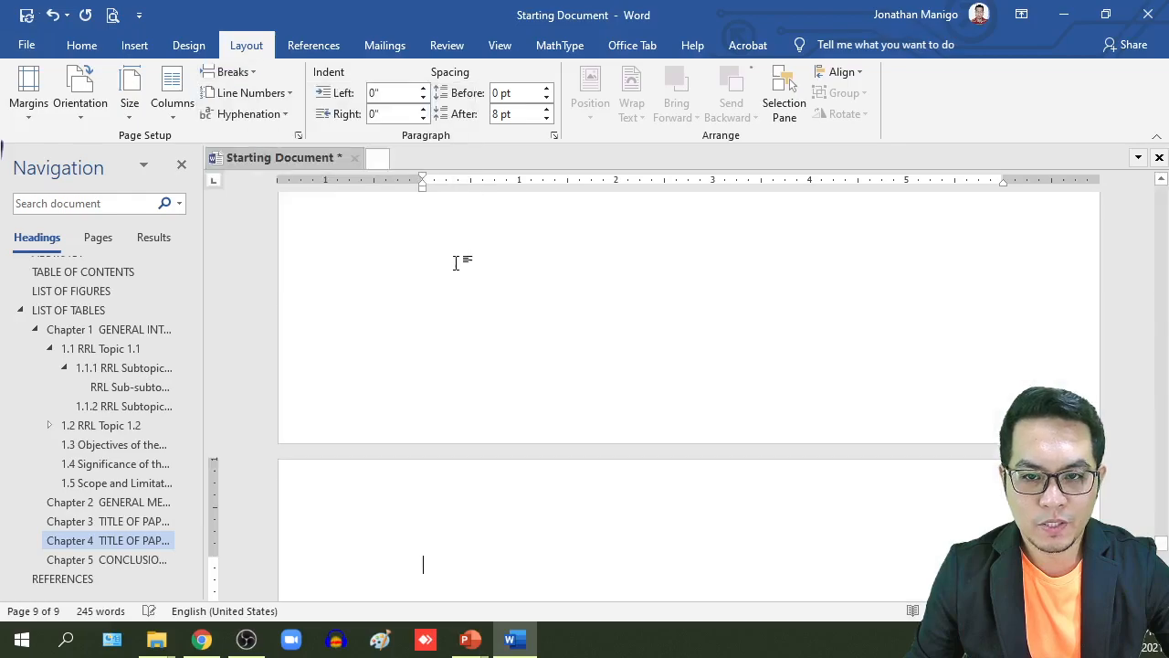
key("Delete")
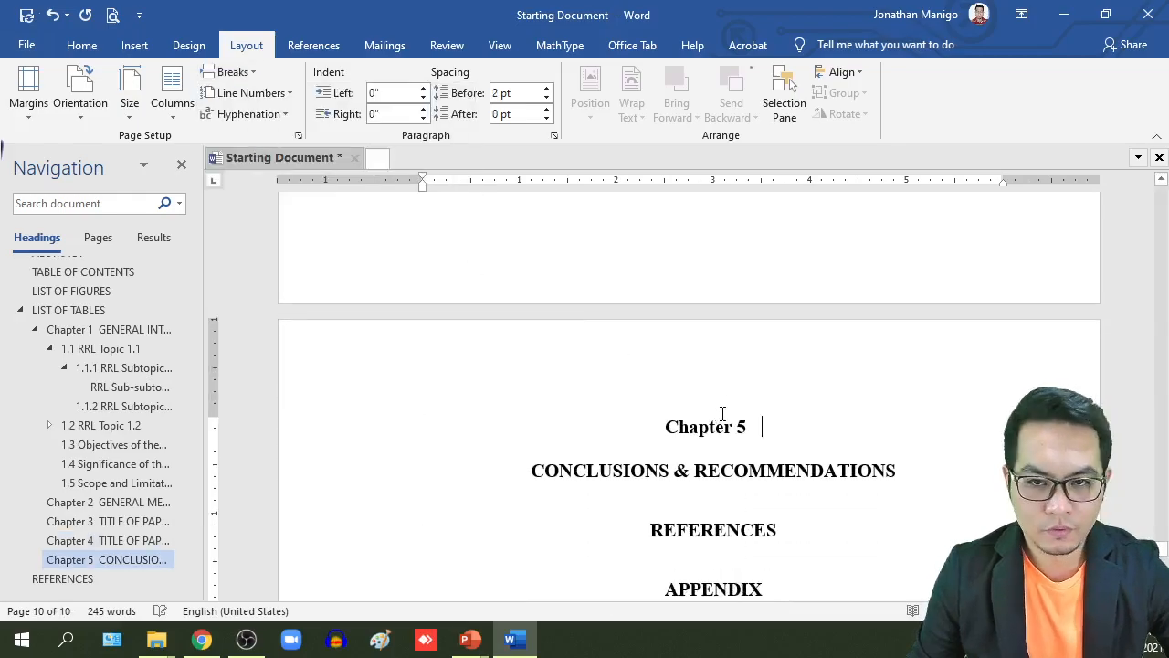
Insert a page break after CONCLUSIONS & RECOMMENDATIONS and delete the blank line above REFERENCES.
scroll(759, 446, "down", 1)
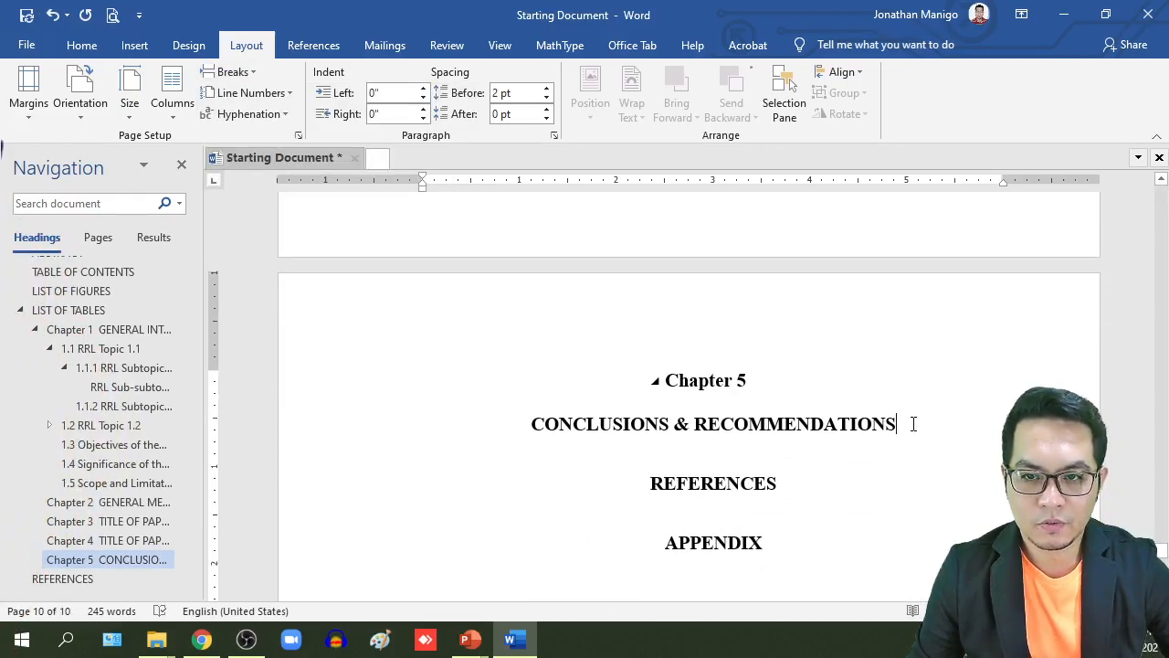
left_click(235, 72)
left_click(252, 136)
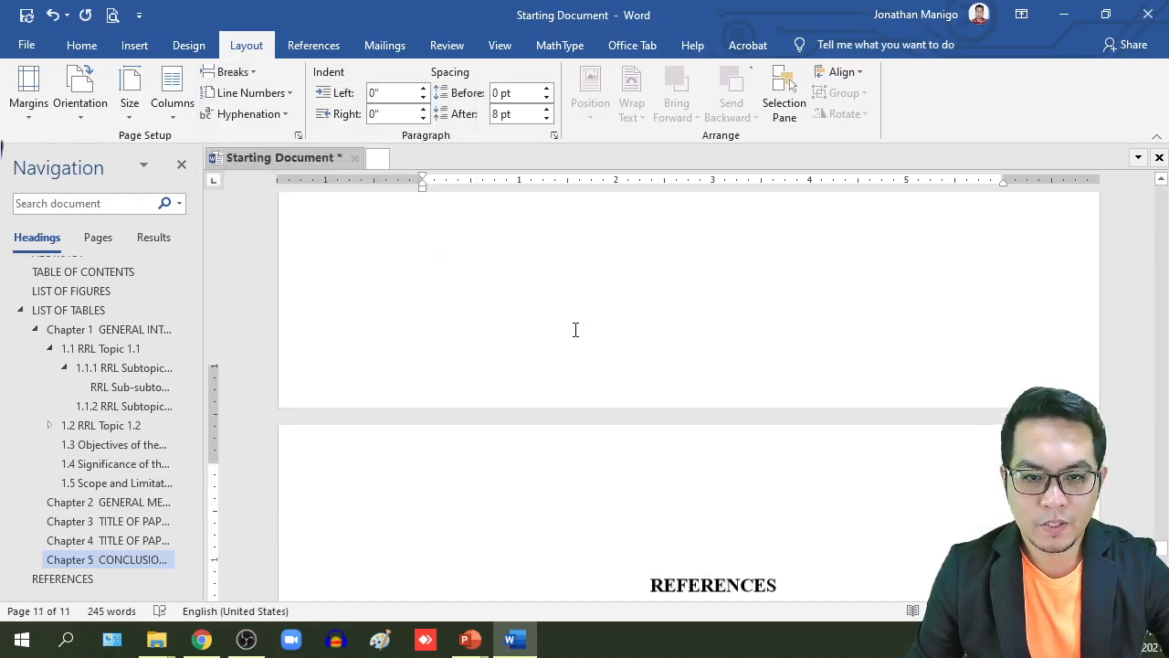
scroll(658, 359, "down", 3)
key("Delete")
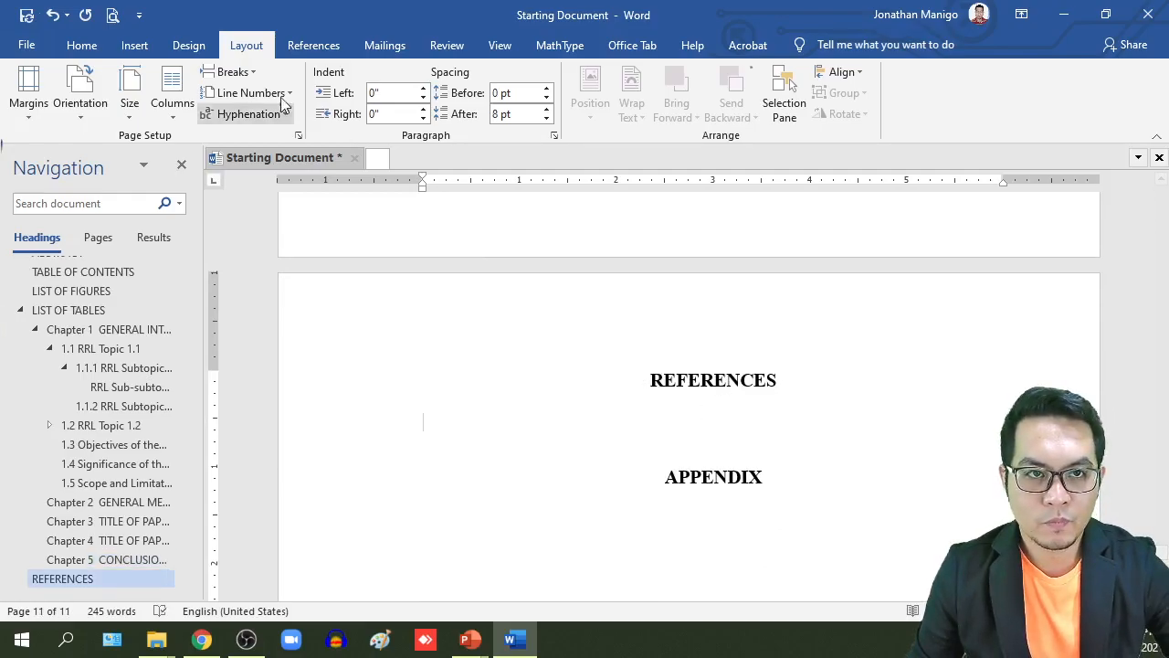
Insert a page break on the empty line below REFERENCES and delete the blank line above APPENDIX.
left_click(230, 73)
left_click(242, 127)
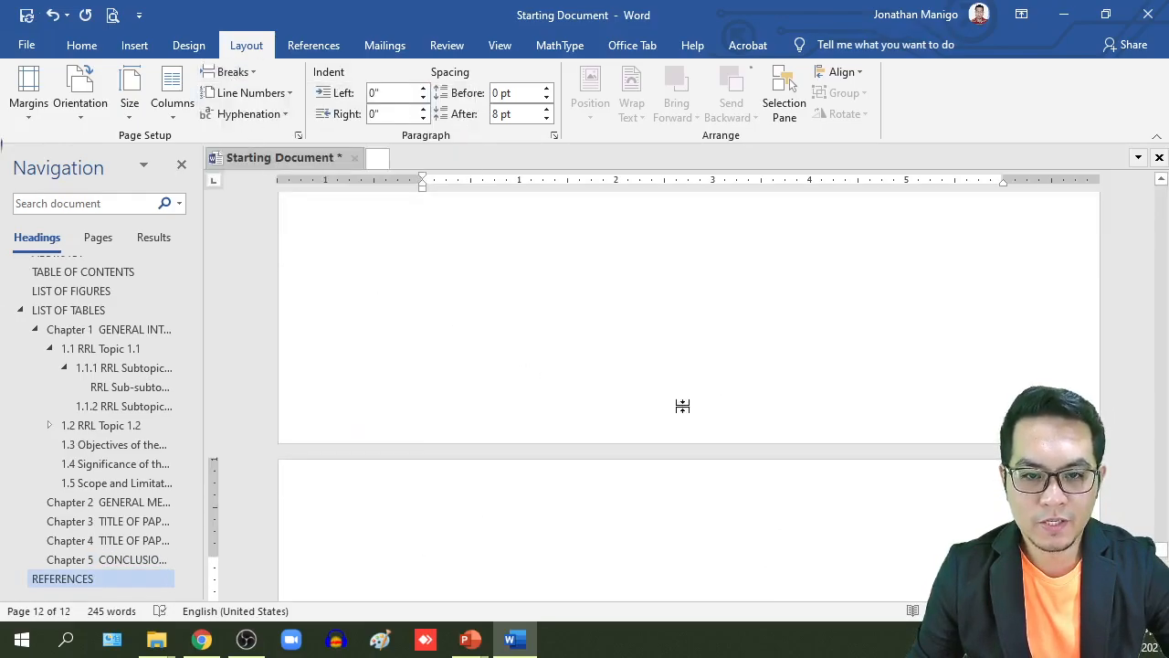
scroll(683, 406, "down", 2)
key("Delete")
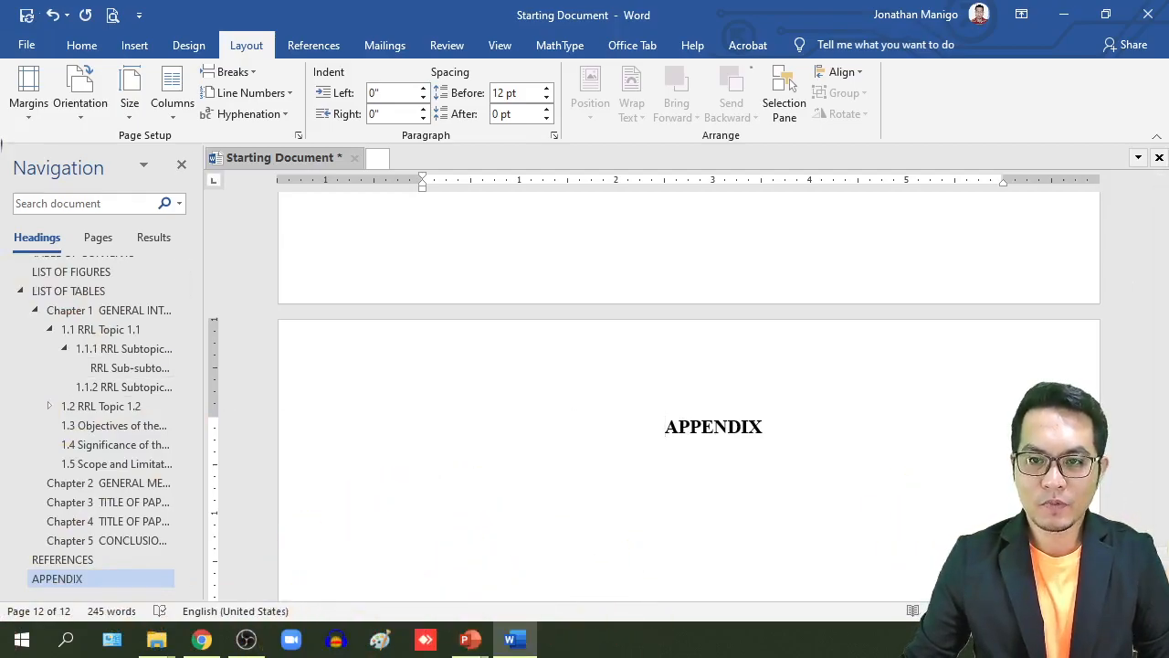
Return to the first page and write three lines of random filler text below the ABSTRACT heading.
scroll(488, 557, "down", 3)
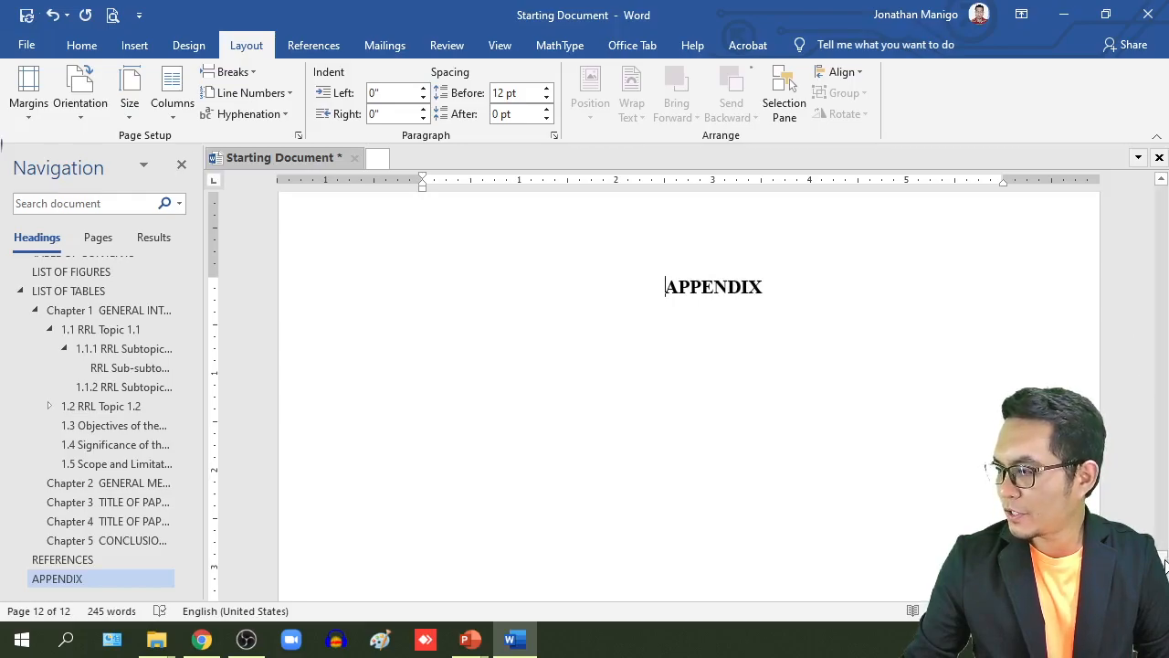
left_click_drag(1163, 564, 1160, 173)
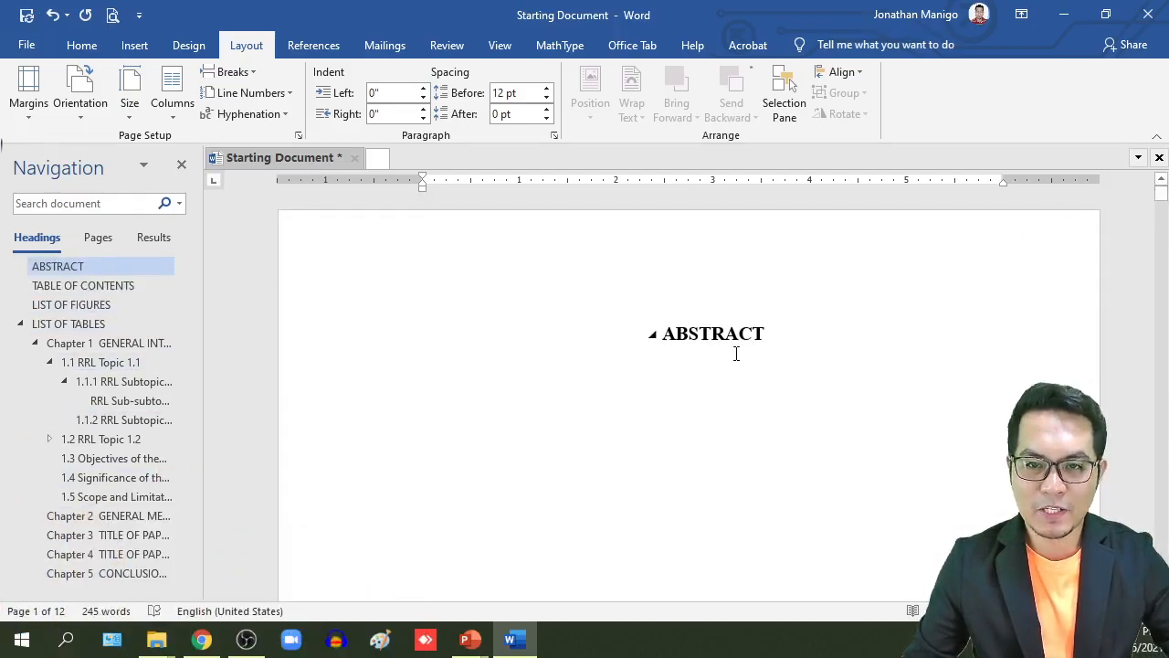
key("Return")
key("Delete")
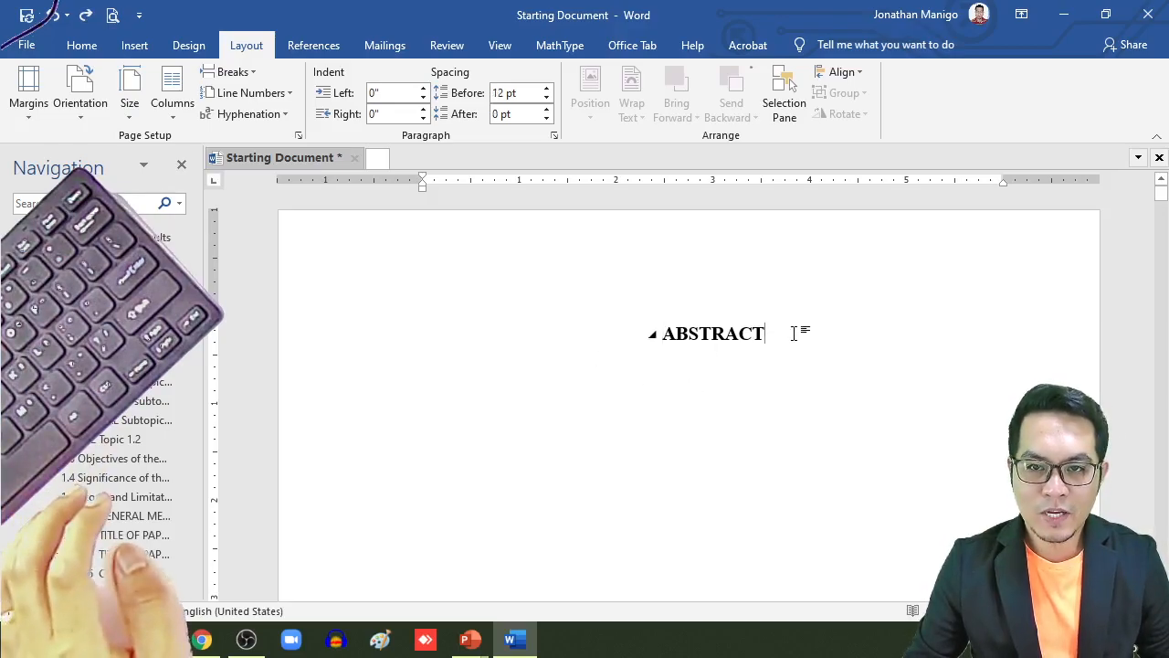
key("Return")
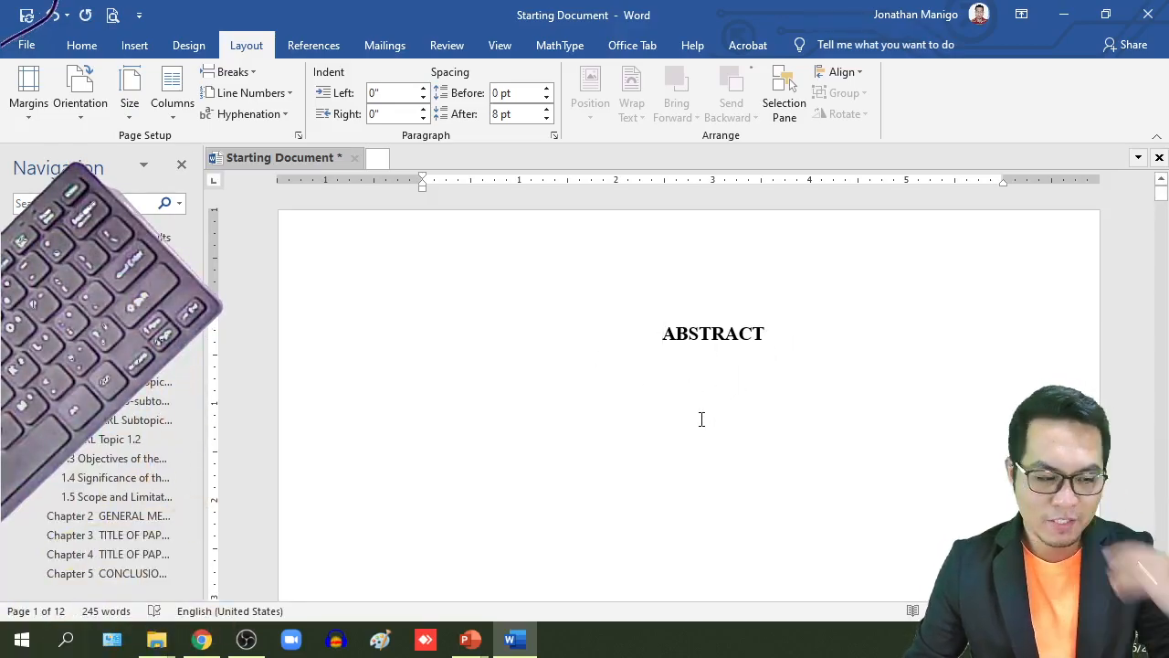
type("gjghjghjhgjhgjhgj")
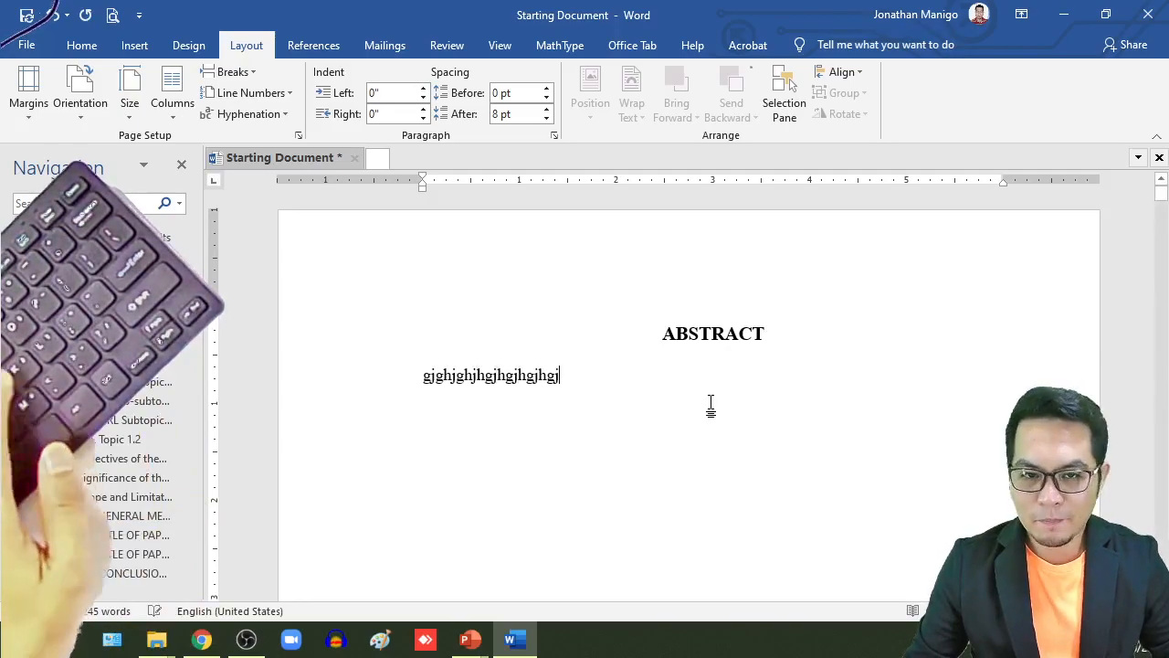
key("Return")
type("yukuyhkuhkufhk")
key("Return")
type("khjkhukuhkuhk")
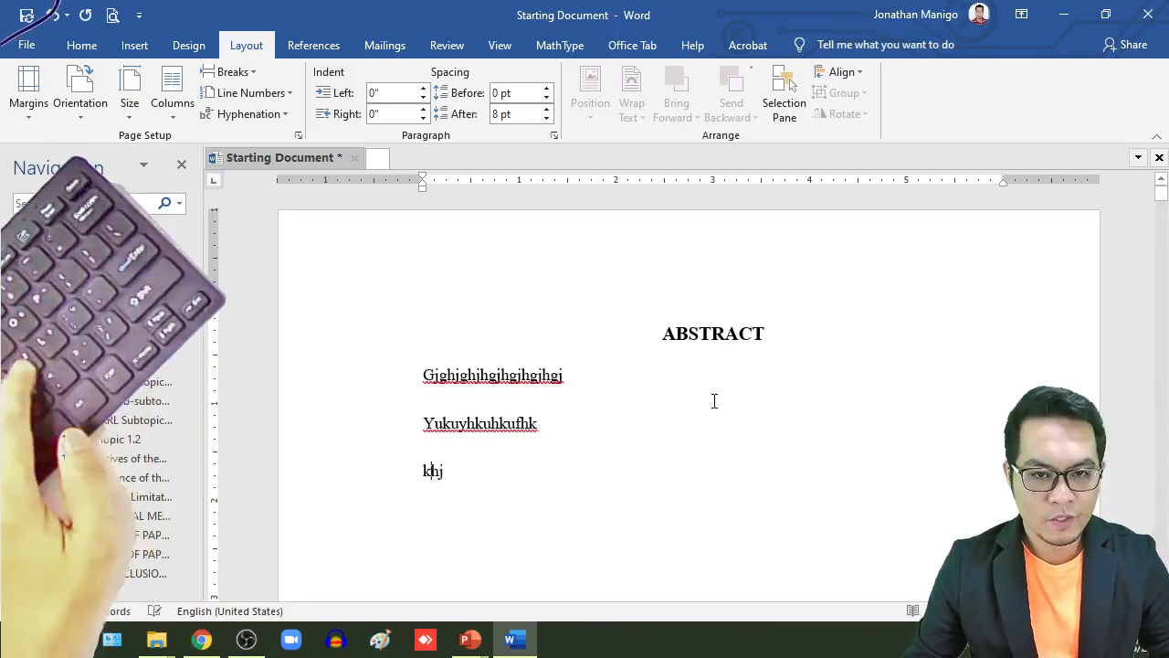
Add three more filler lines to the abstract: "Gyjyukuyhkuykuyk", "Uyjuyiuyuik" and "Yukuhkuyk".
key("Return")
type("gyjyukuyhkuykuyk")
key("Return")
type("uyjuyuyuik")
key("Return")
type("yukuhkuyk")
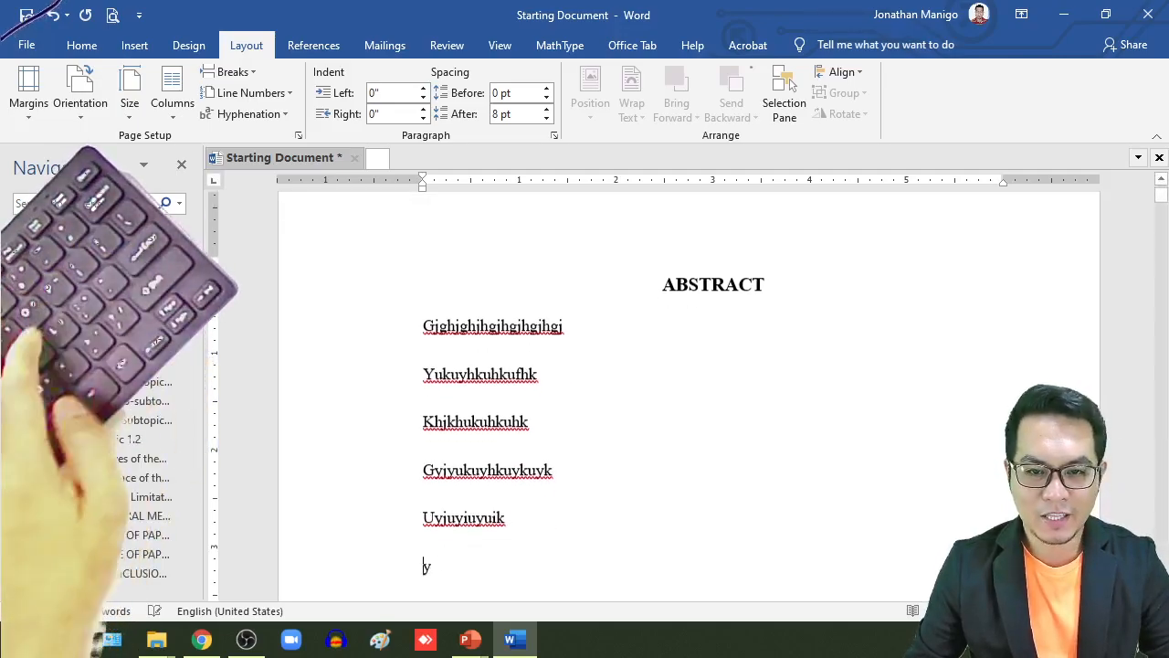
Check where the TABLE OF CONTENTS heading sits relative to the filler text on the ABSTRACT page.
key("ctrl+z")
key("ctrl+z")
key("ctrl+z")
key("ctrl+z")
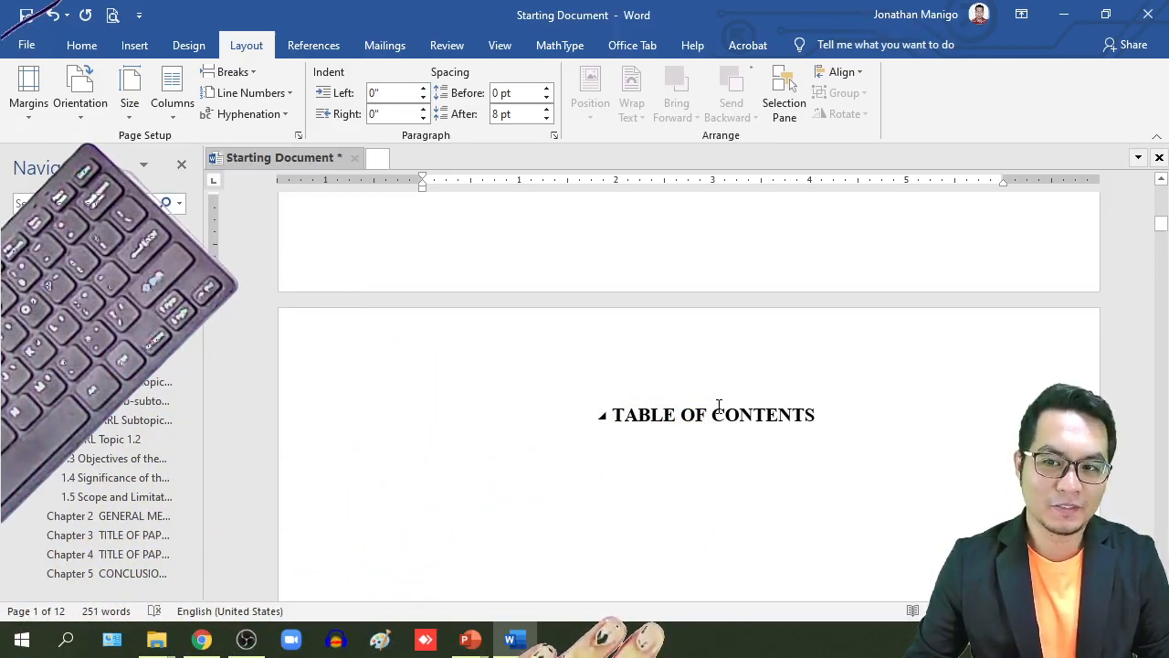
key("ctrl+z")
key("ctrl+z")
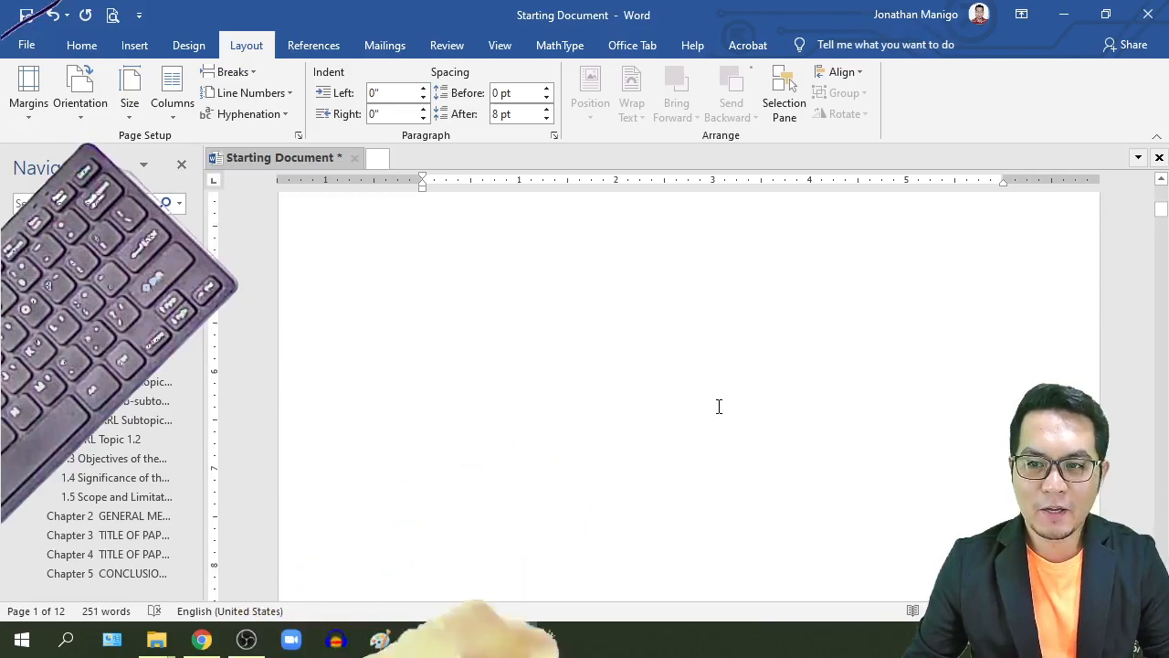
scroll(720, 407, "up", 5)
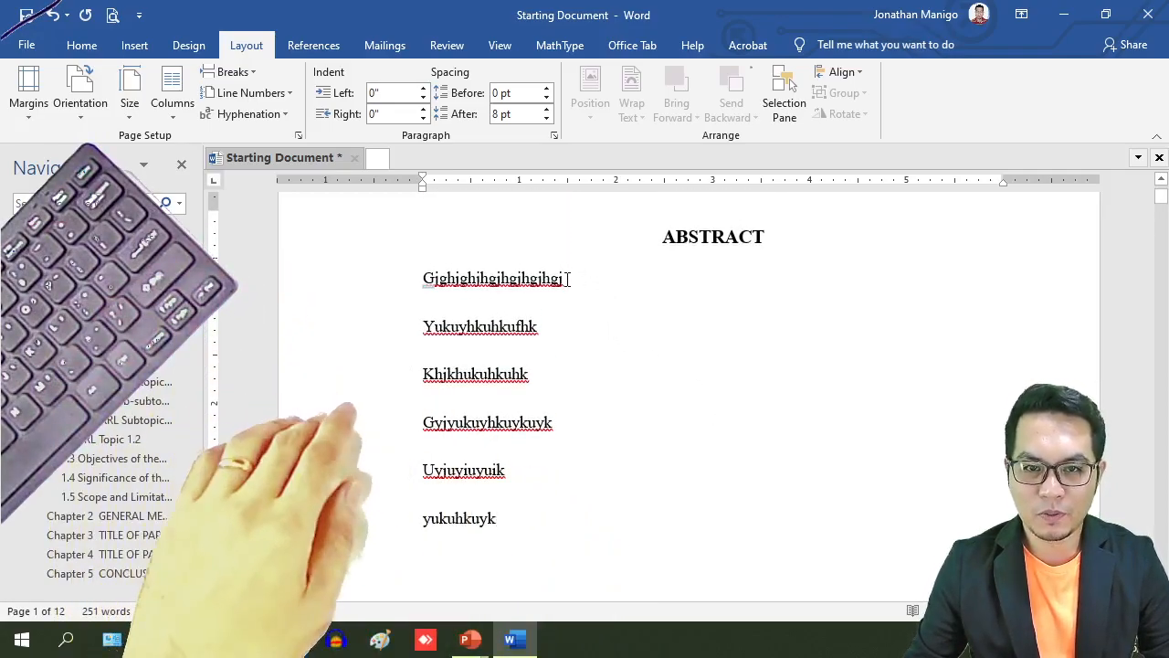
Add five empty lines below the last filler line on the ABSTRACT page.
scroll(552, 413, "down", 1)
scroll(553, 413, "down", 3)
key("Return")
key("Return")
key("Return")
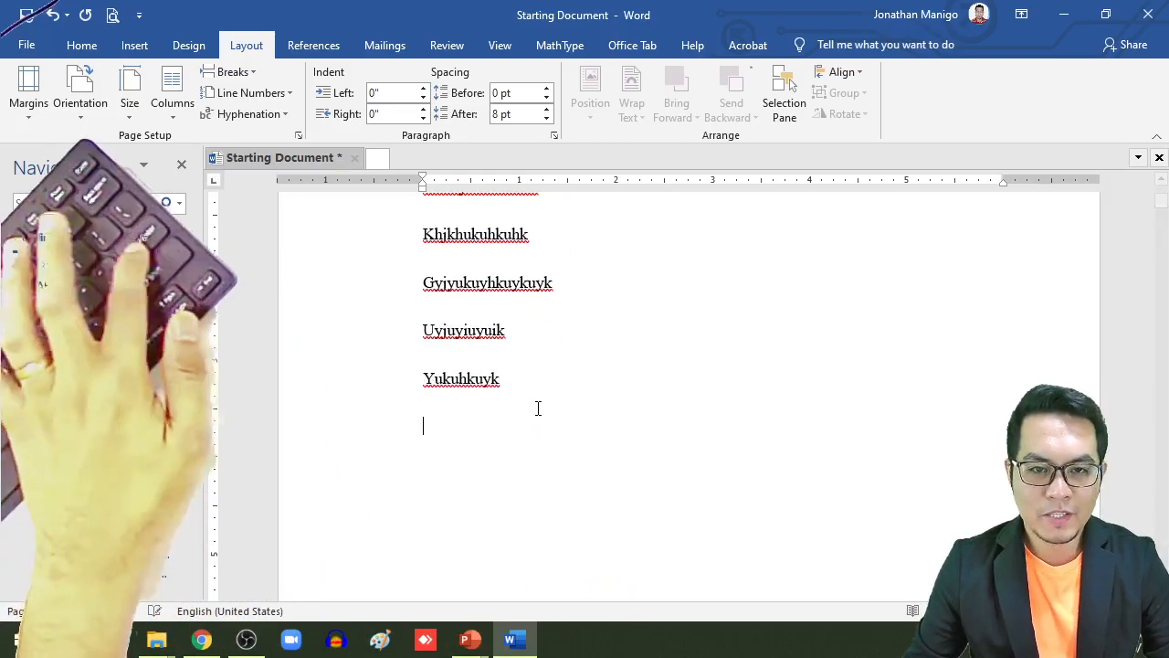
key("Return")
key("Return")
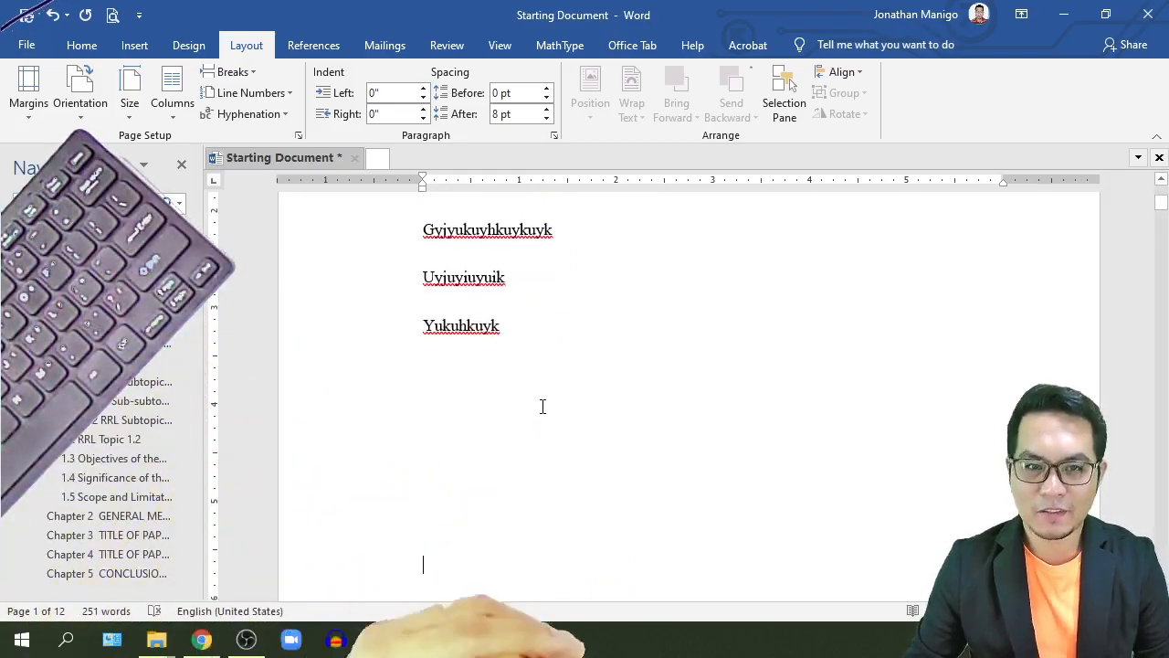
Add eight more empty lines below the filler text on the ABSTRACT page.
key("Return")
key("Return")
key("Return")
key("Return")
key("Return")
key("Return")
key("Return")
key("Return")
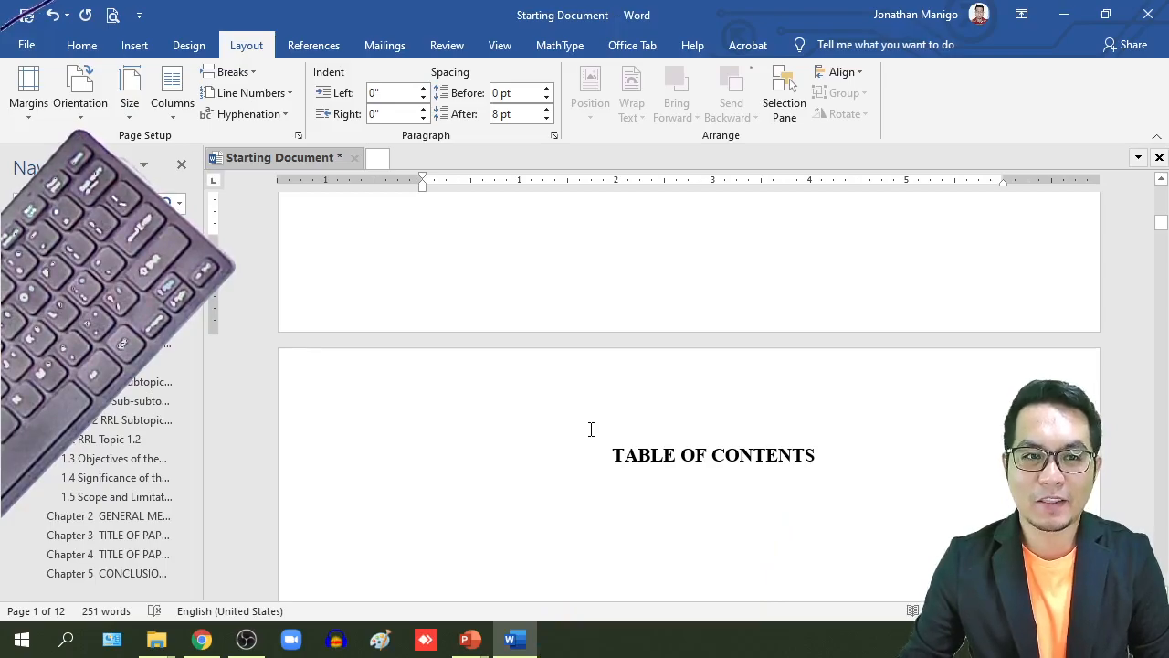
Open the header on the ABSTRACT page and insert a top-of-page number in the Plain Number 3 style.
scroll(616, 412, "up", 10)
scroll(622, 411, "up", 4)
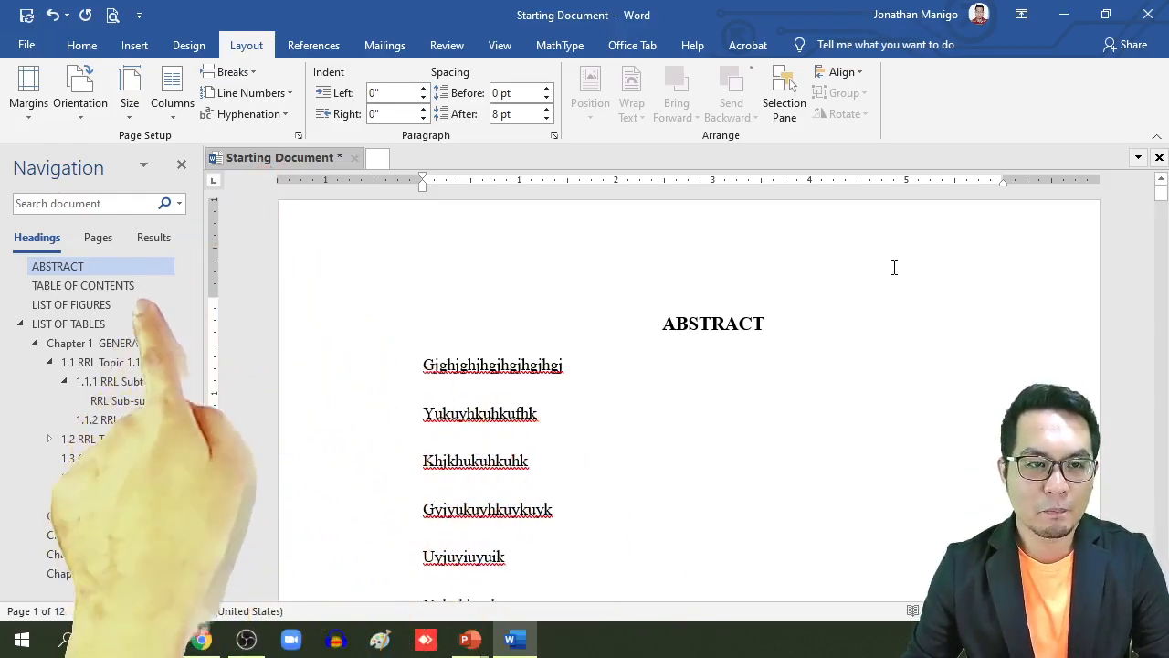
double_click(942, 239)
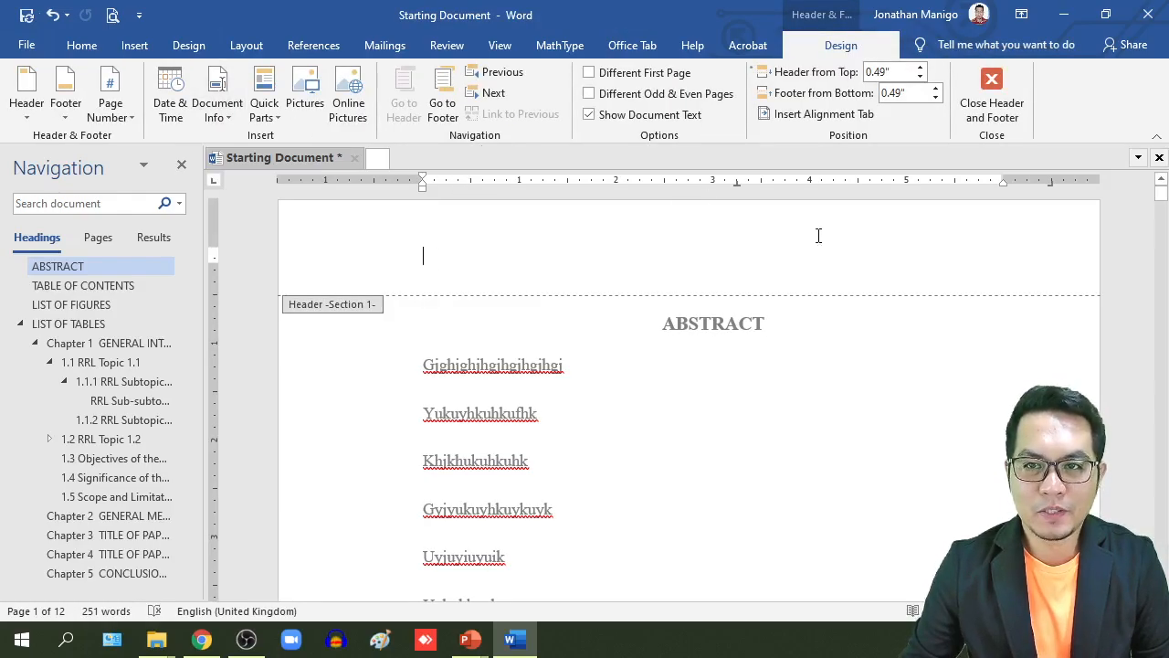
left_click(999, 82)
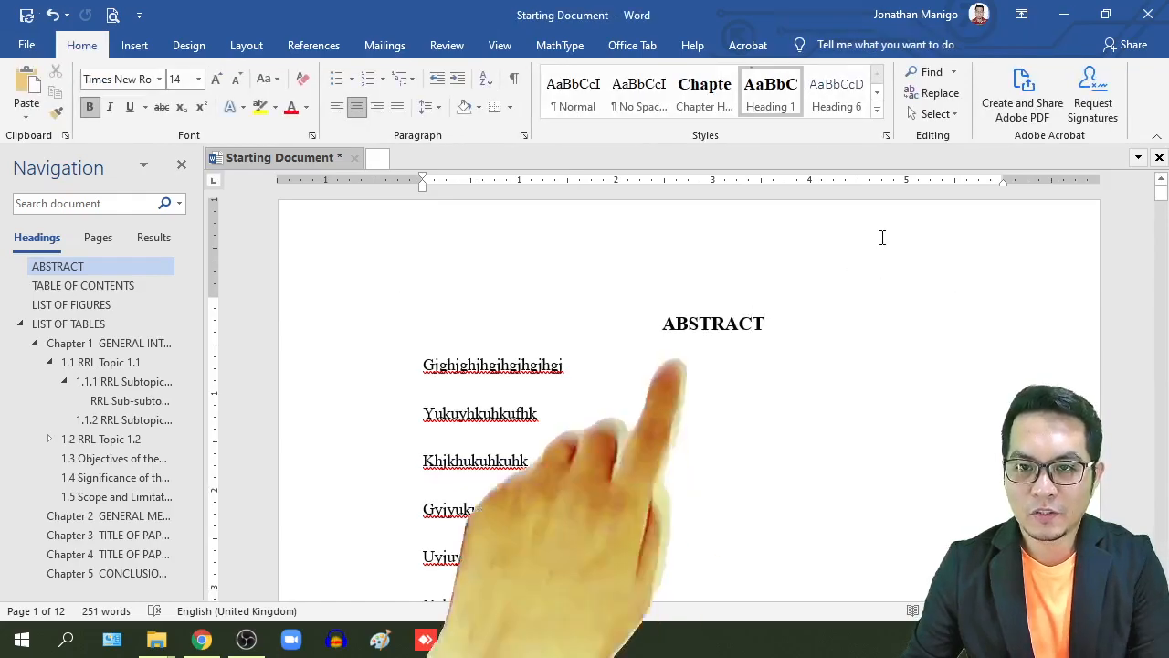
double_click(884, 237)
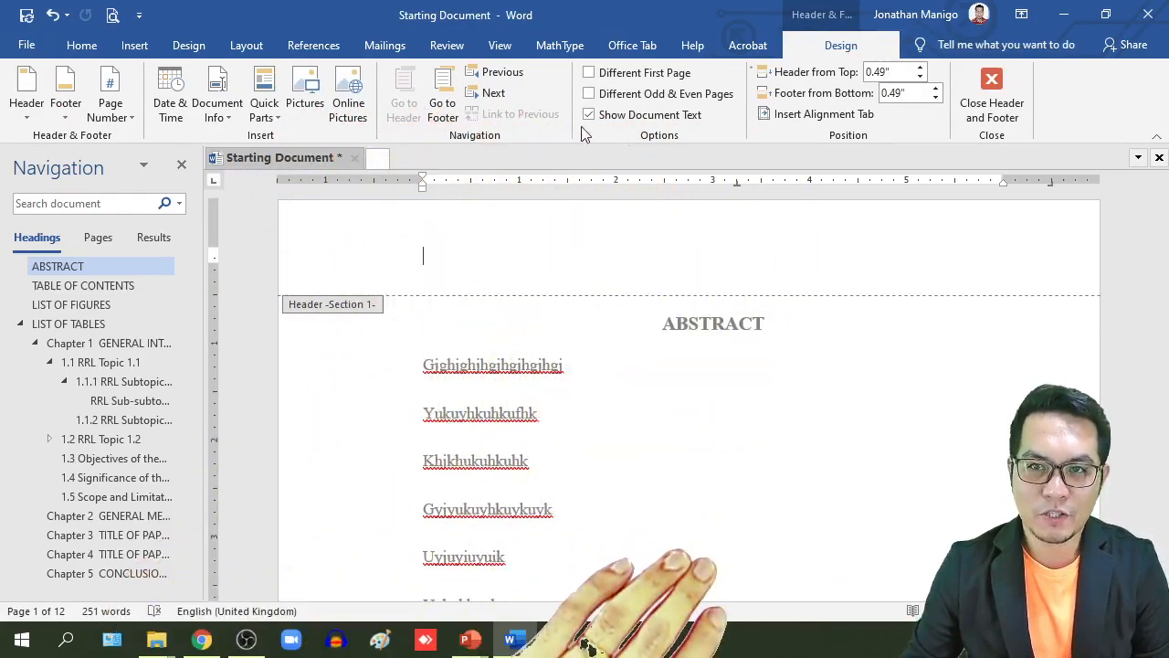
left_click(119, 121)
mouse_move(150, 139)
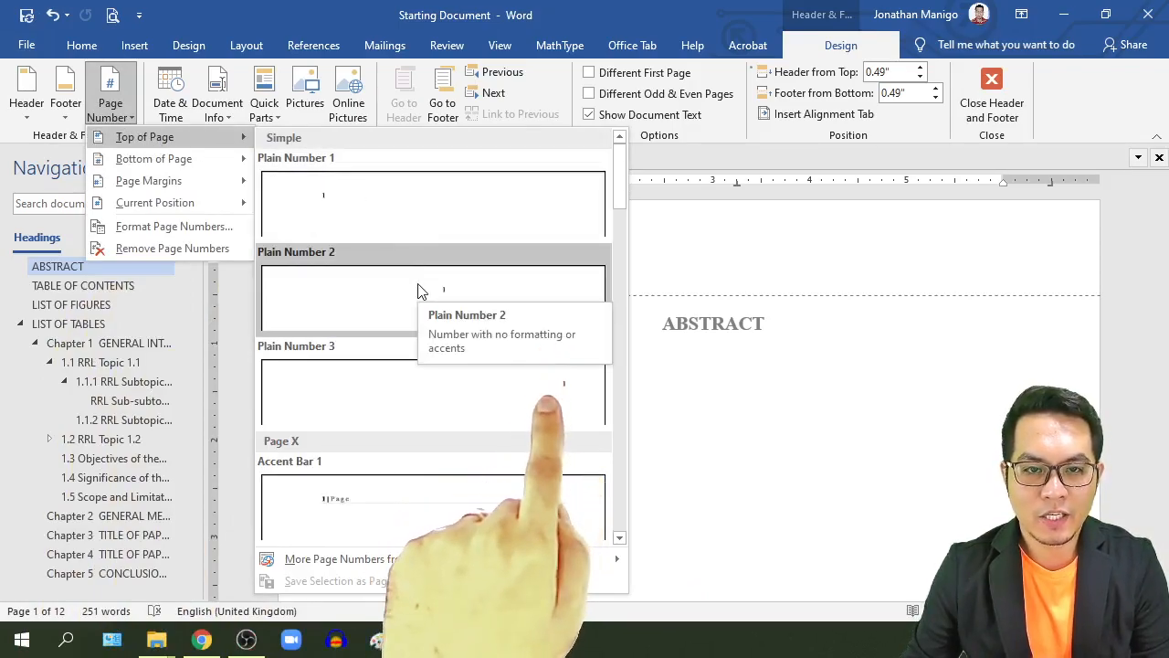
left_click(444, 388)
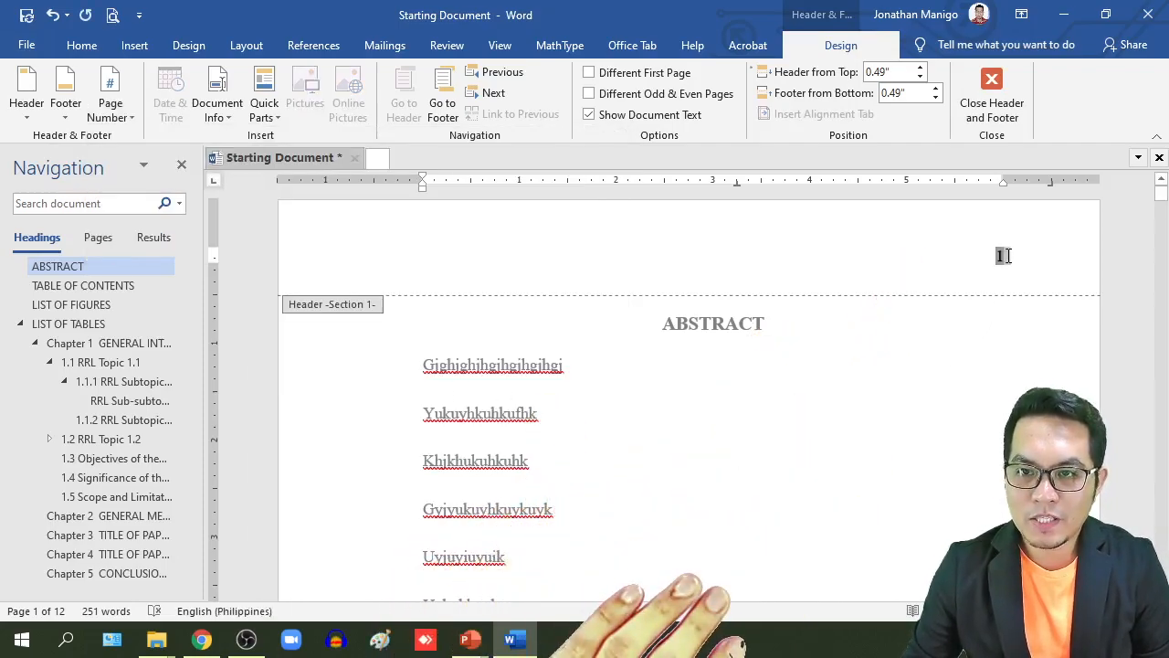
Change the first section's page number format to lowercase Roman numerals (i, ii, iii, ...) and close the header.
double_click(1001, 257)
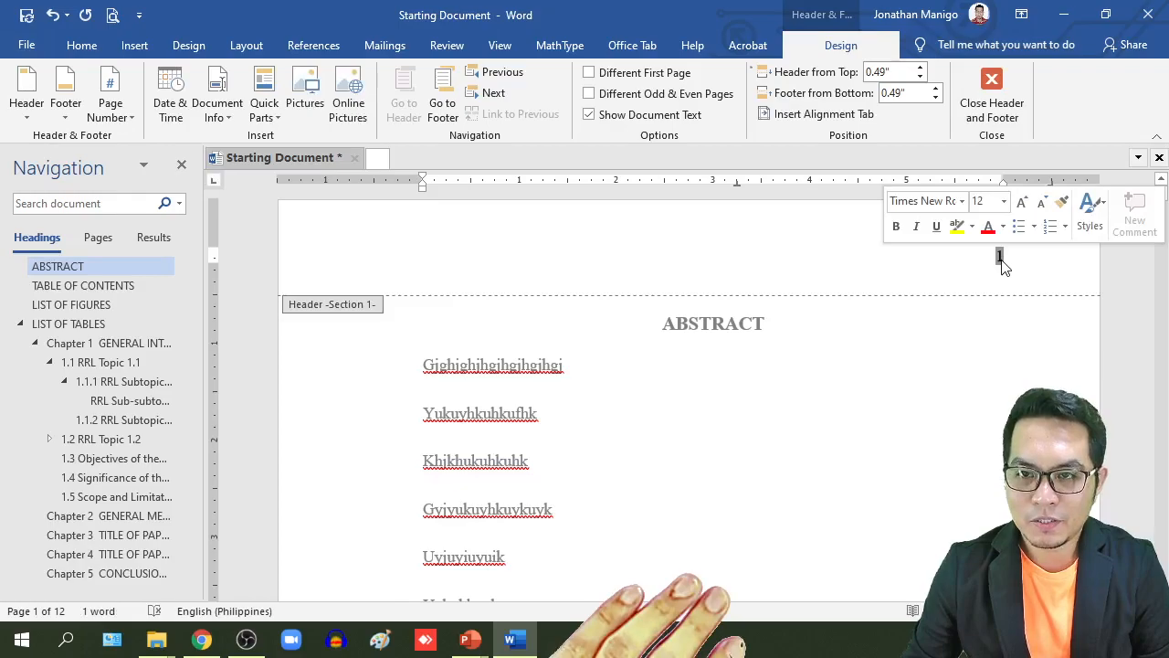
right_click(1003, 264)
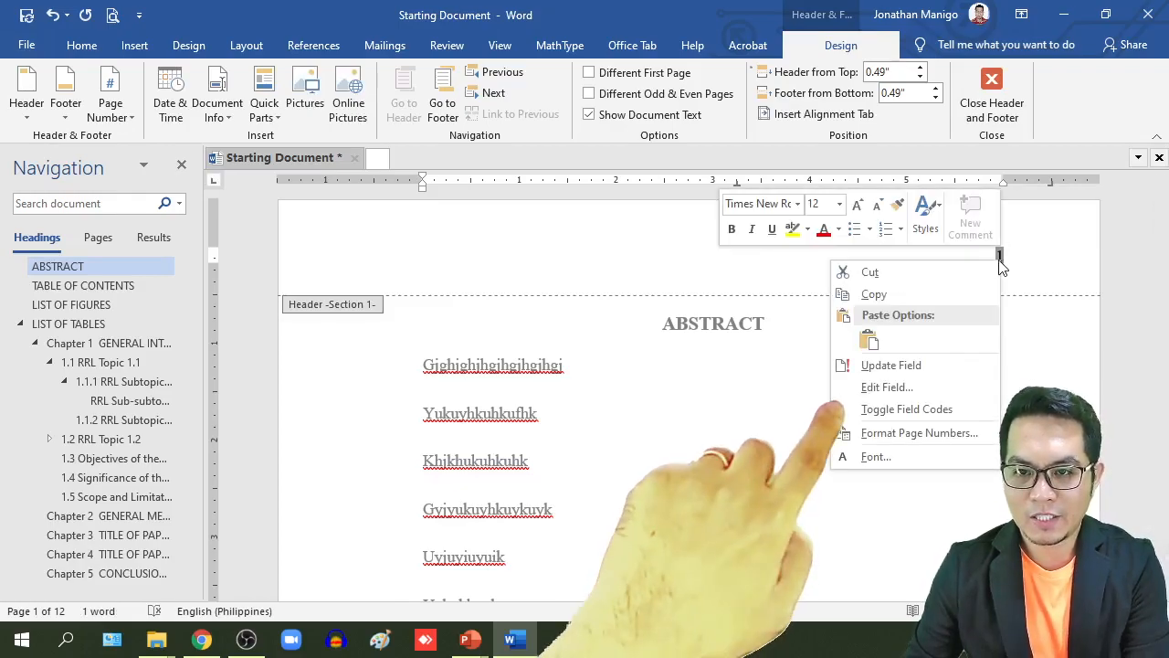
left_click(927, 435)
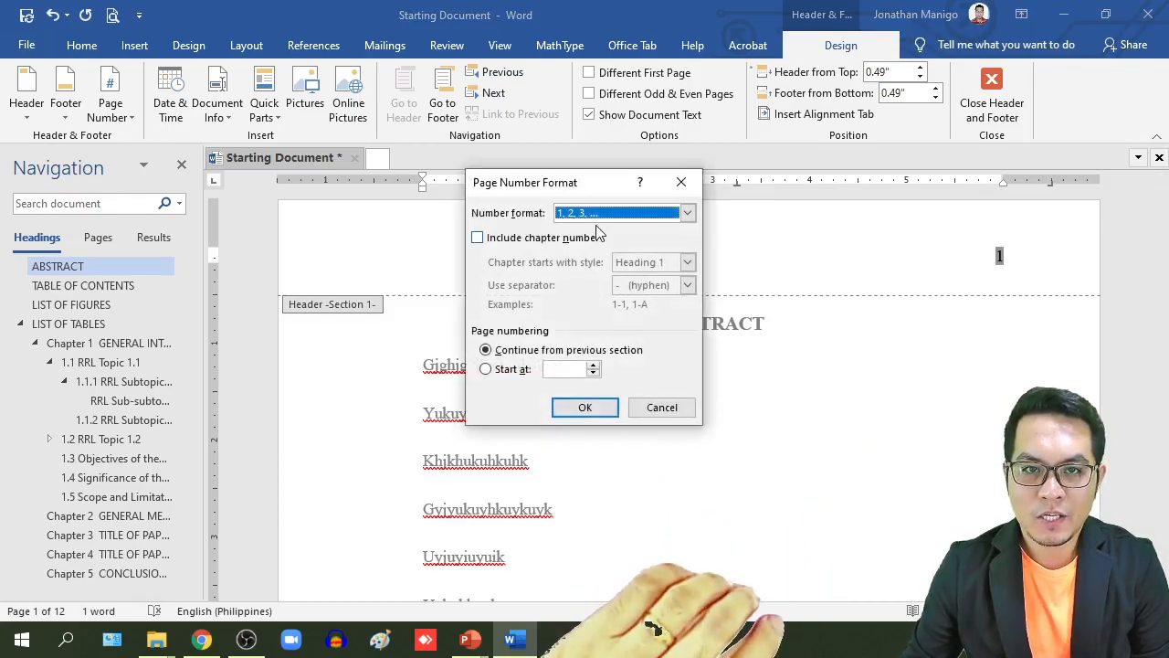
left_click(603, 216)
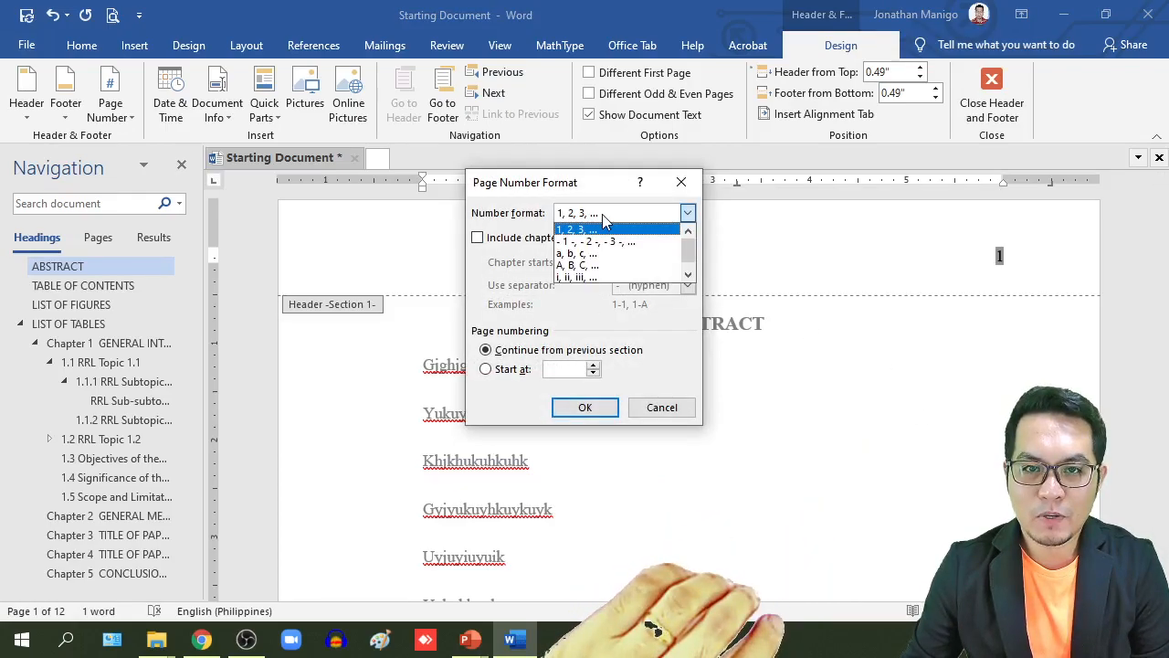
left_click(594, 277)
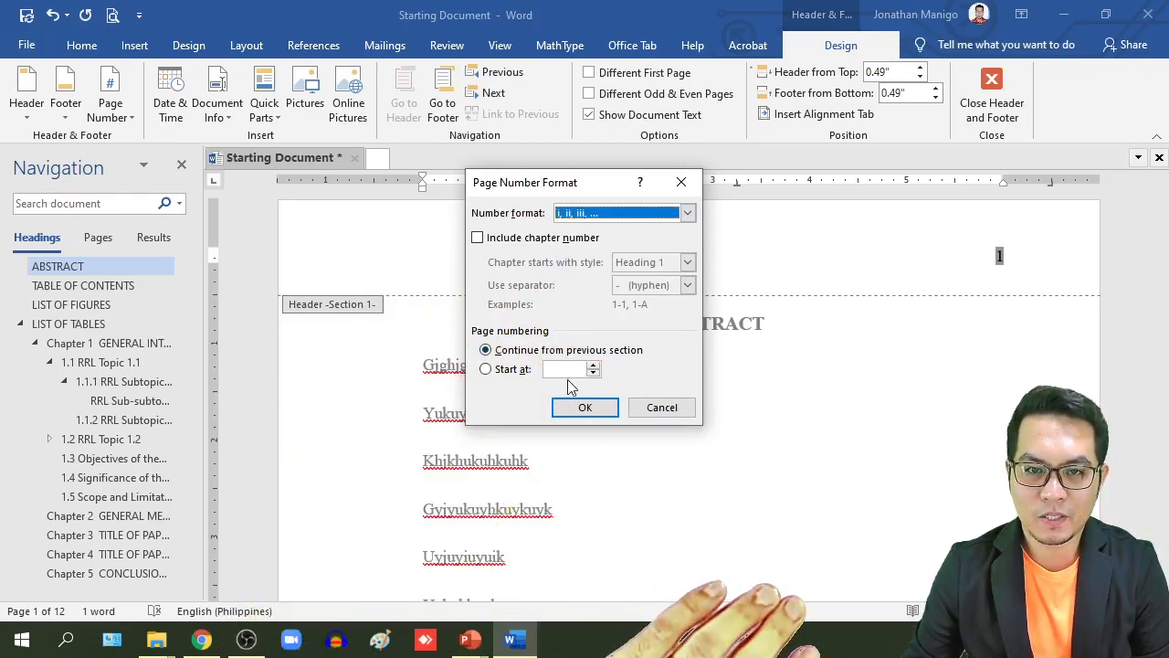
left_click(579, 408)
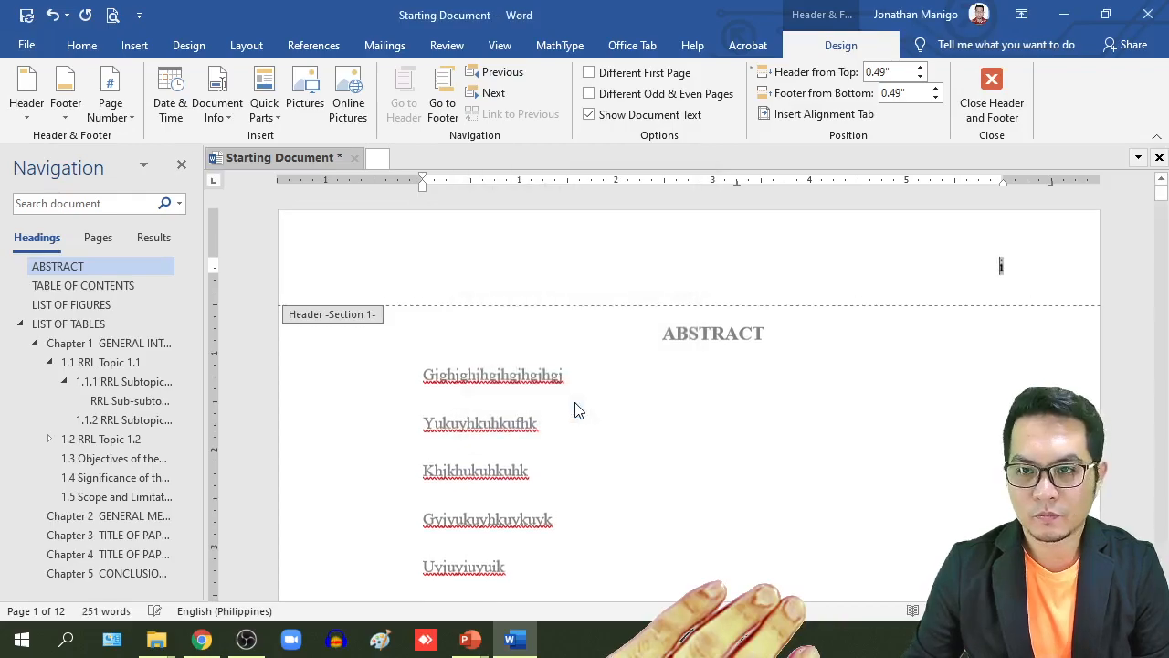
left_click(999, 108)
Examine the header page numbers from the ABSTRACT page through to the Chapter 1 page.
scroll(901, 379, "down", 1)
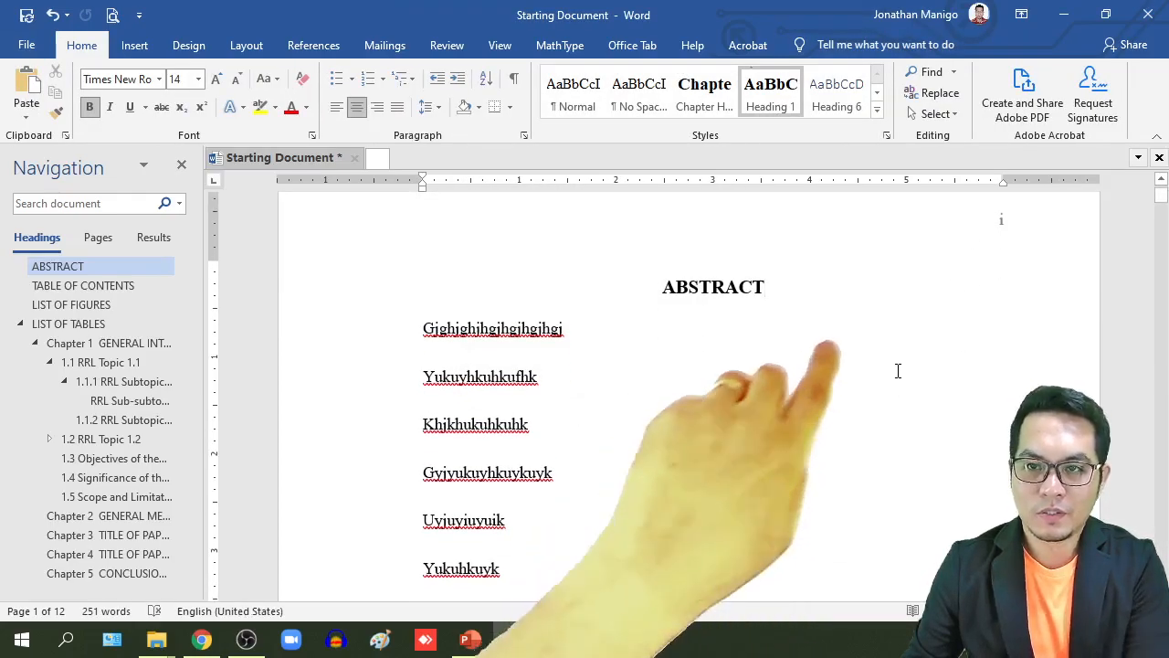
scroll(898, 365, "up", 1)
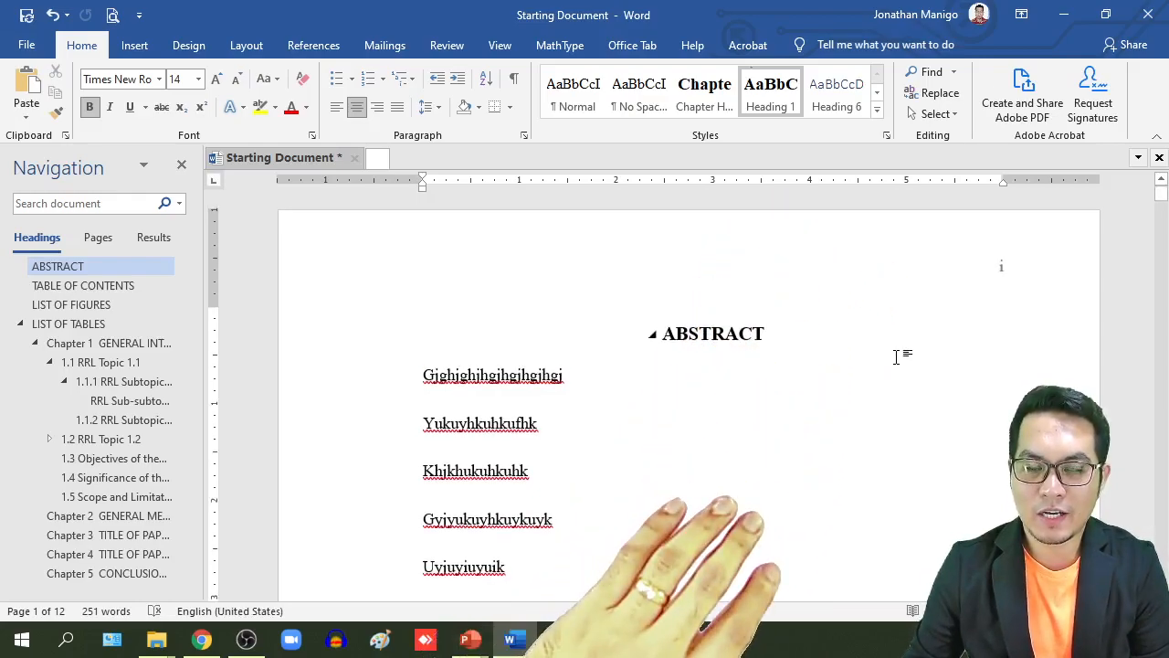
scroll(898, 357, "down", 5)
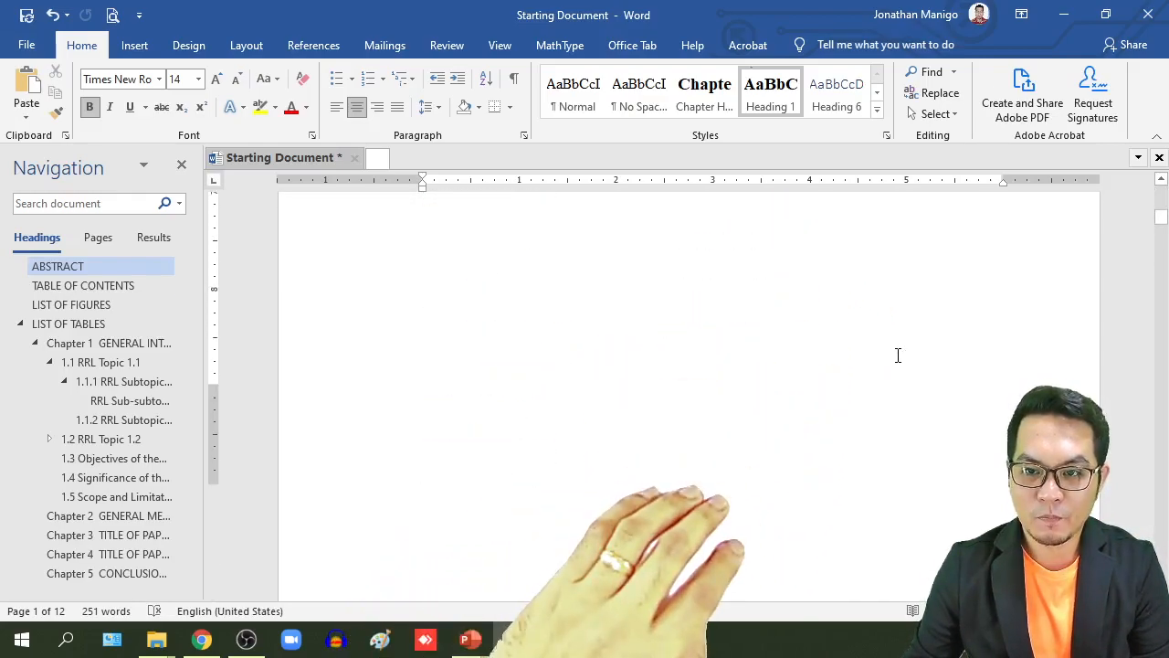
scroll(898, 355, "down", 5)
scroll(898, 356, "up", 1)
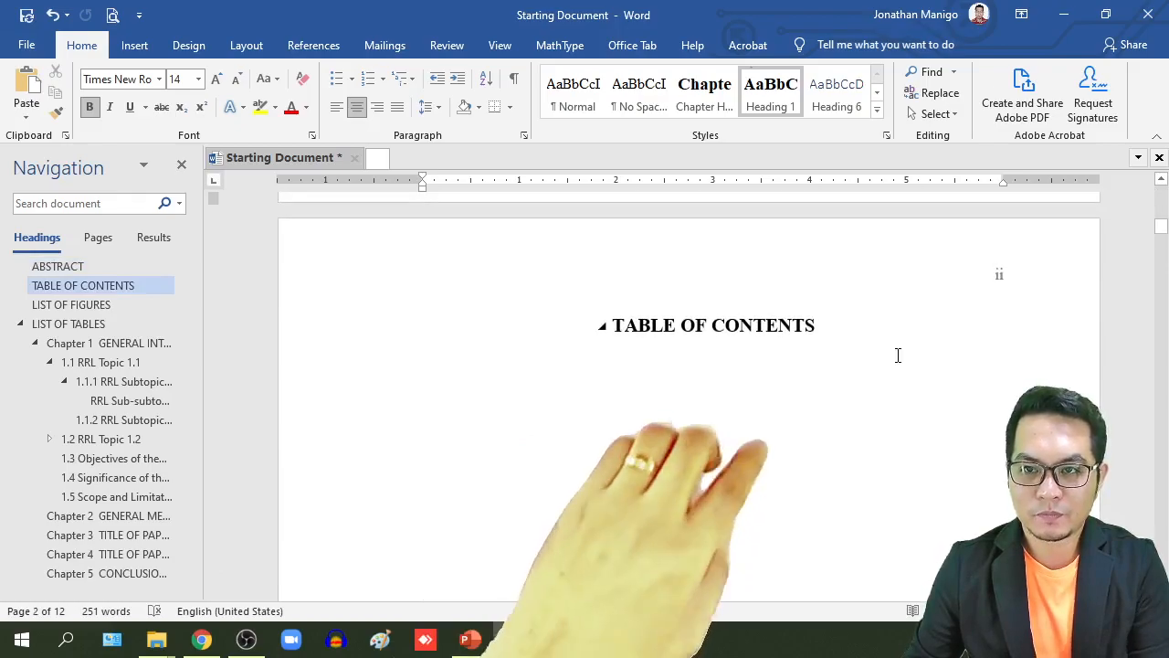
scroll(898, 356, "down", 3)
scroll(894, 354, "down", 1)
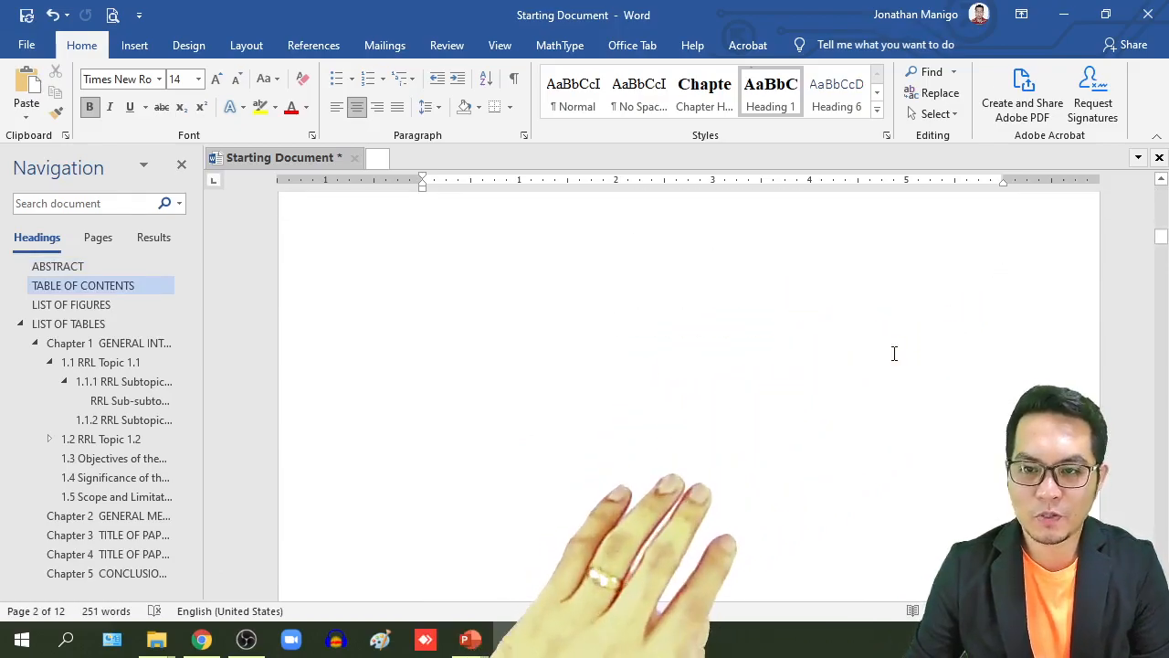
scroll(895, 354, "down", 5)
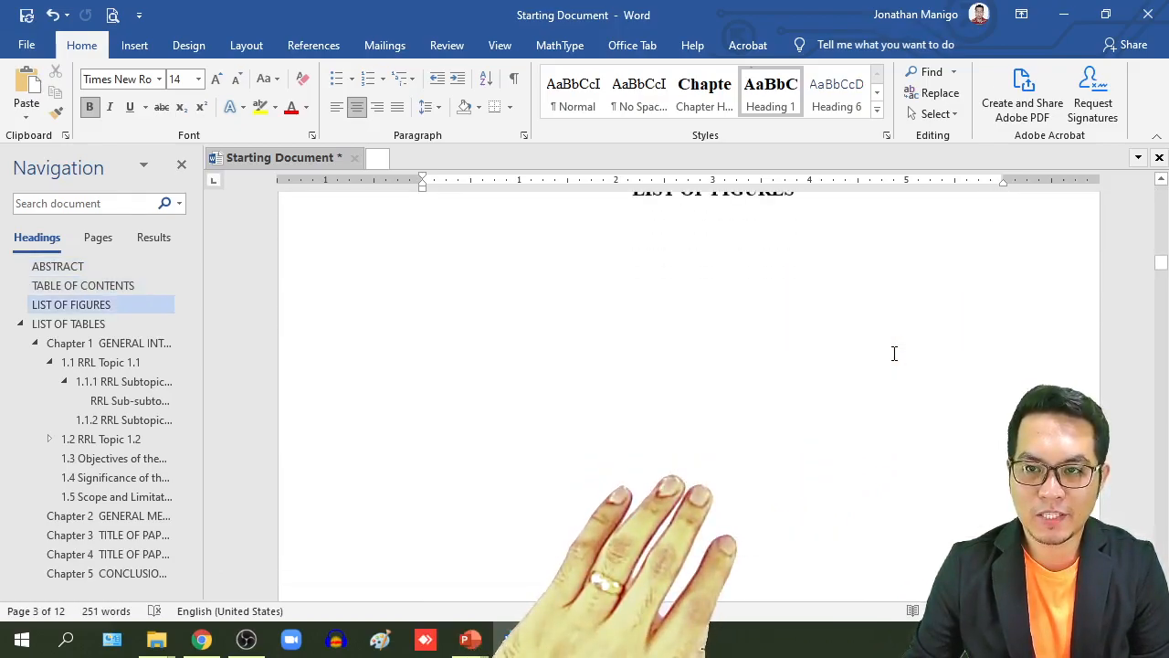
scroll(894, 353, "down", 4)
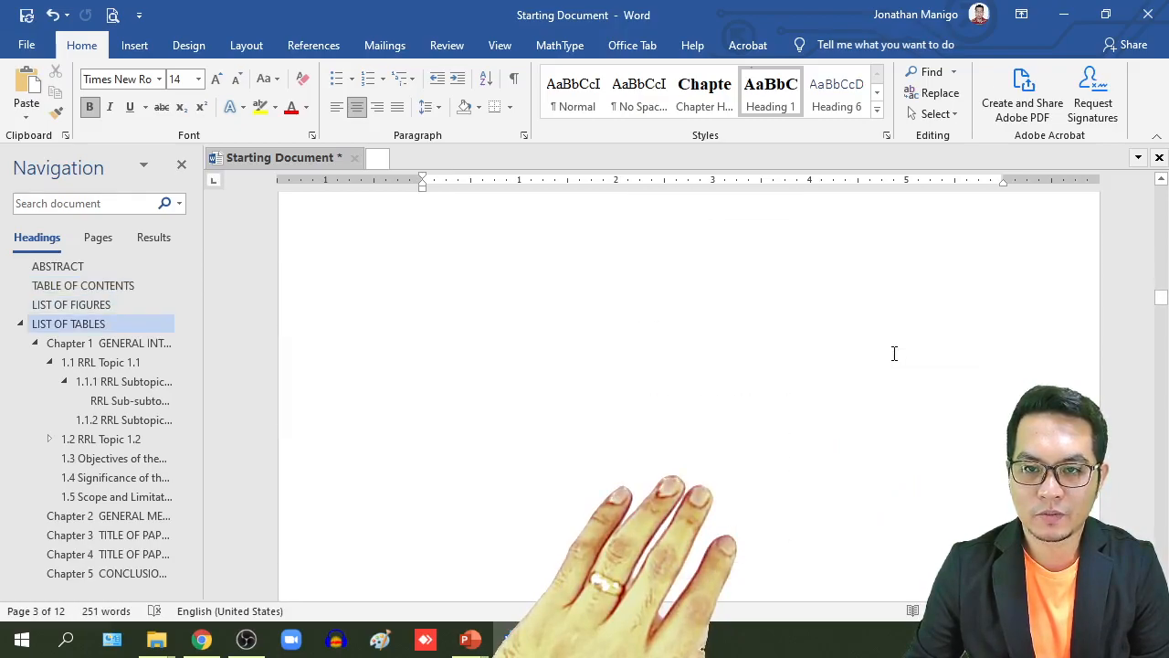
scroll(894, 354, "down", 10)
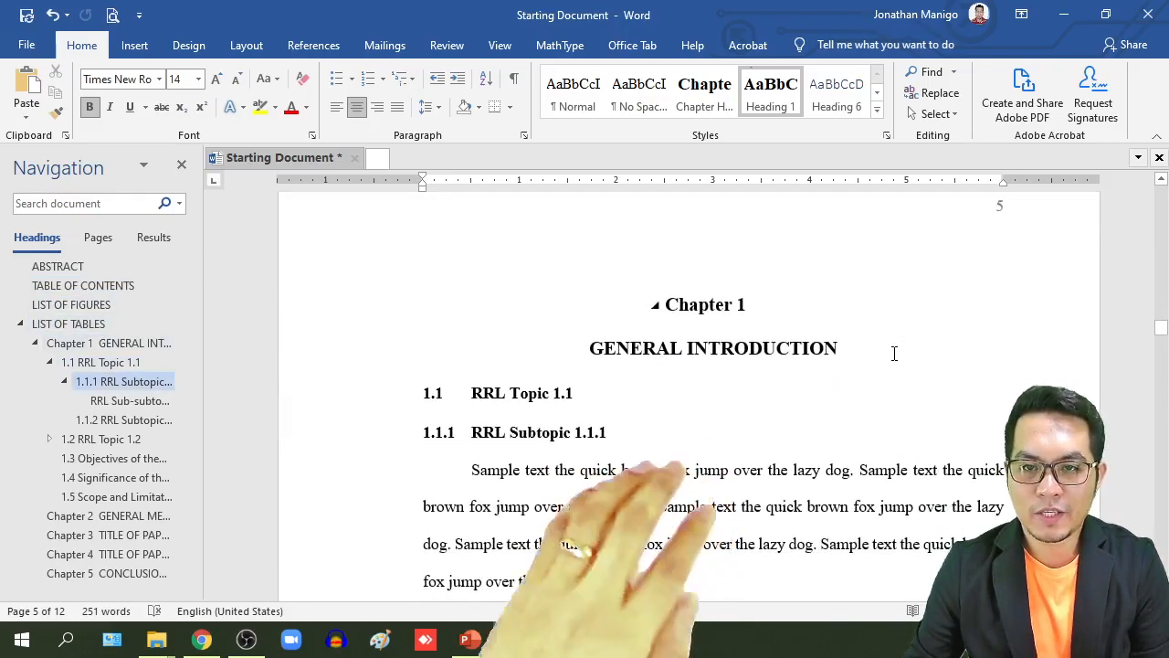
Delete the empty line above the Chapter 1 heading.
scroll(895, 344, "up", 1)
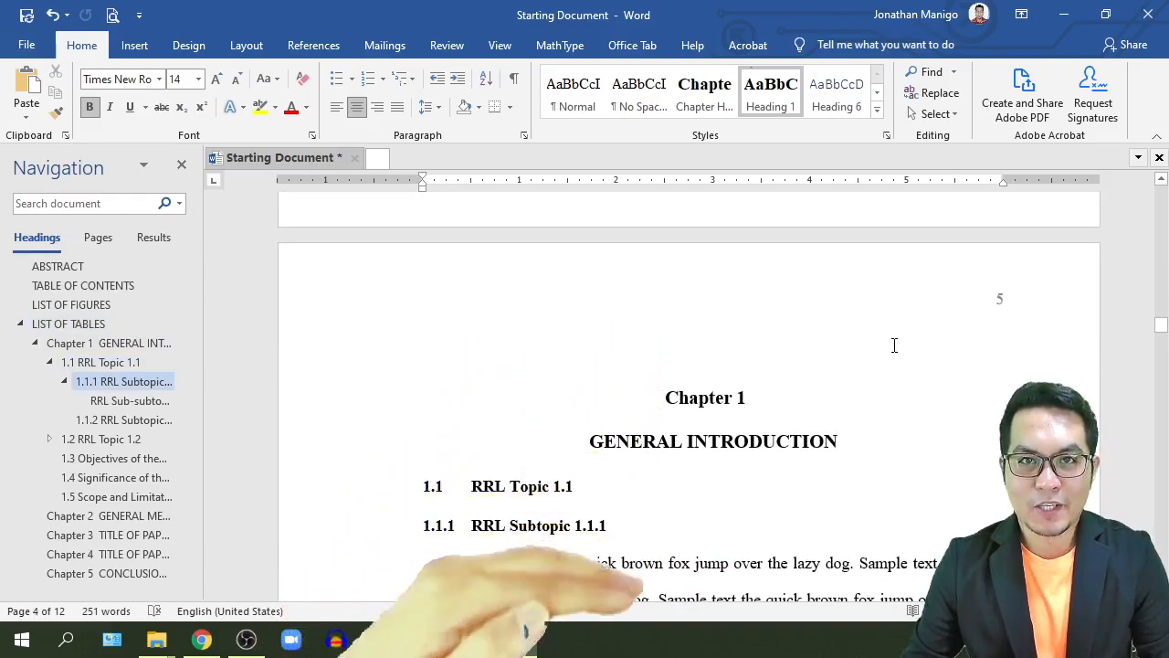
left_click(767, 349)
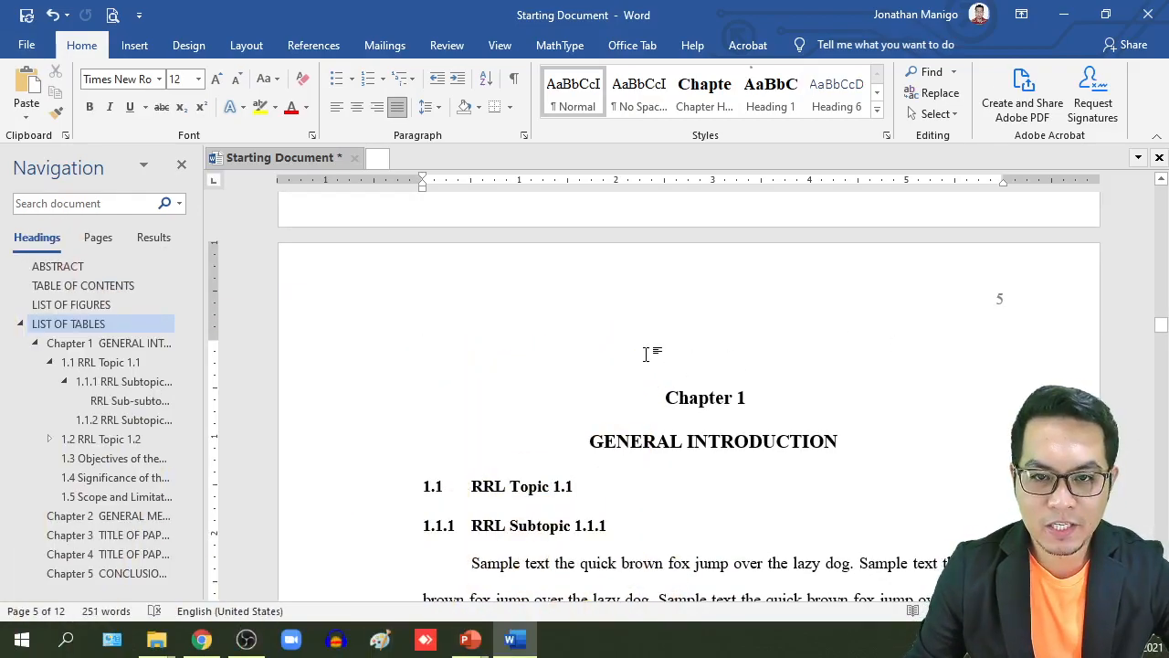
key("Delete")
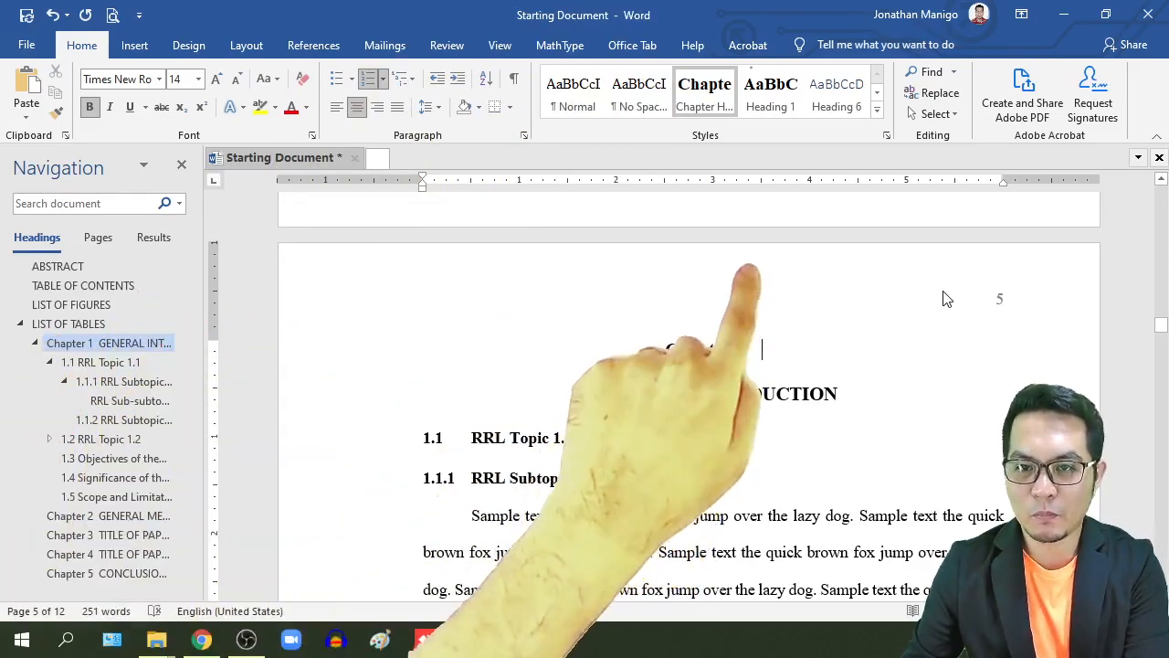
Set the page numbering of the Chapter 1 section to start at 1 and close the header.
double_click(943, 292)
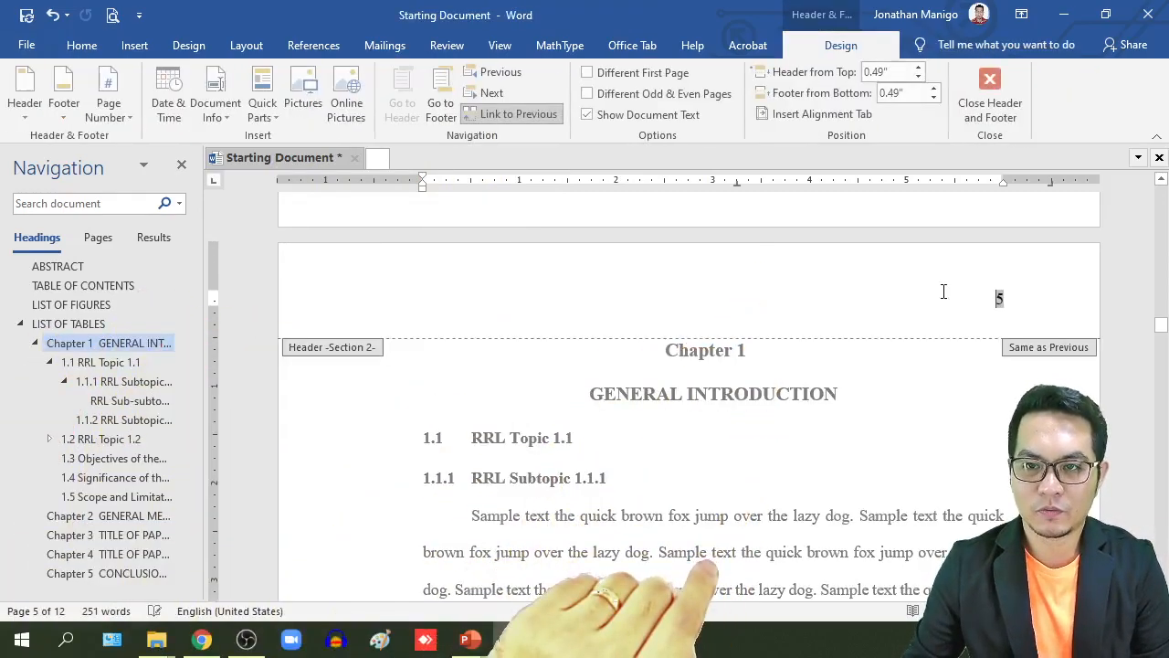
double_click(1000, 299)
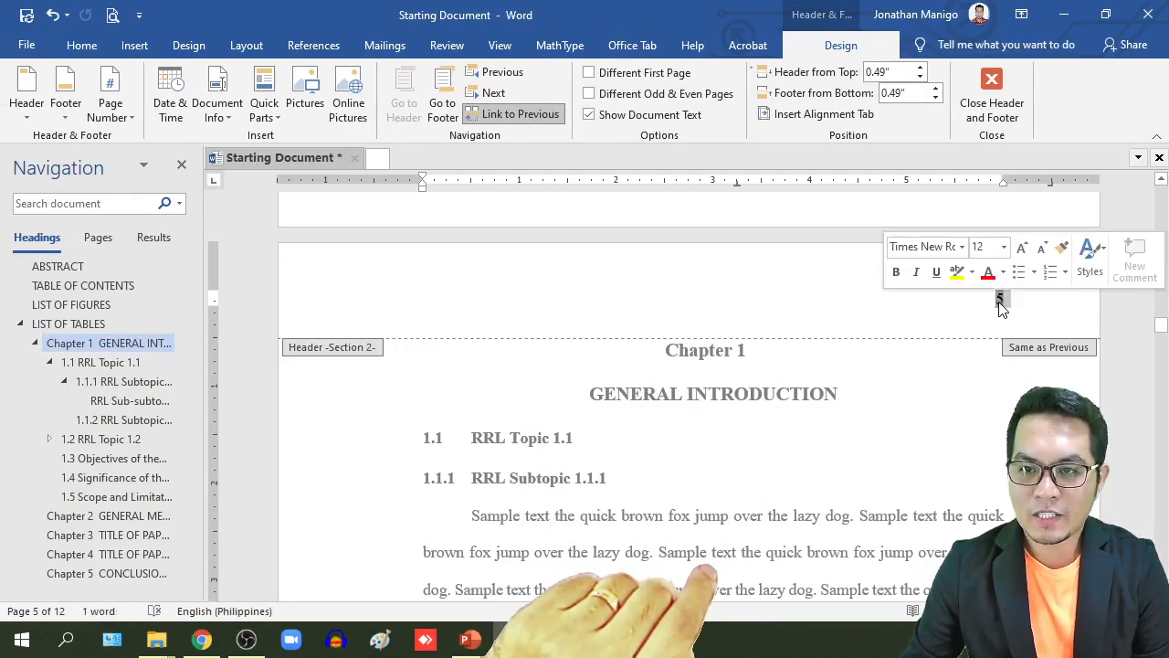
key("Down")
double_click(1000, 300)
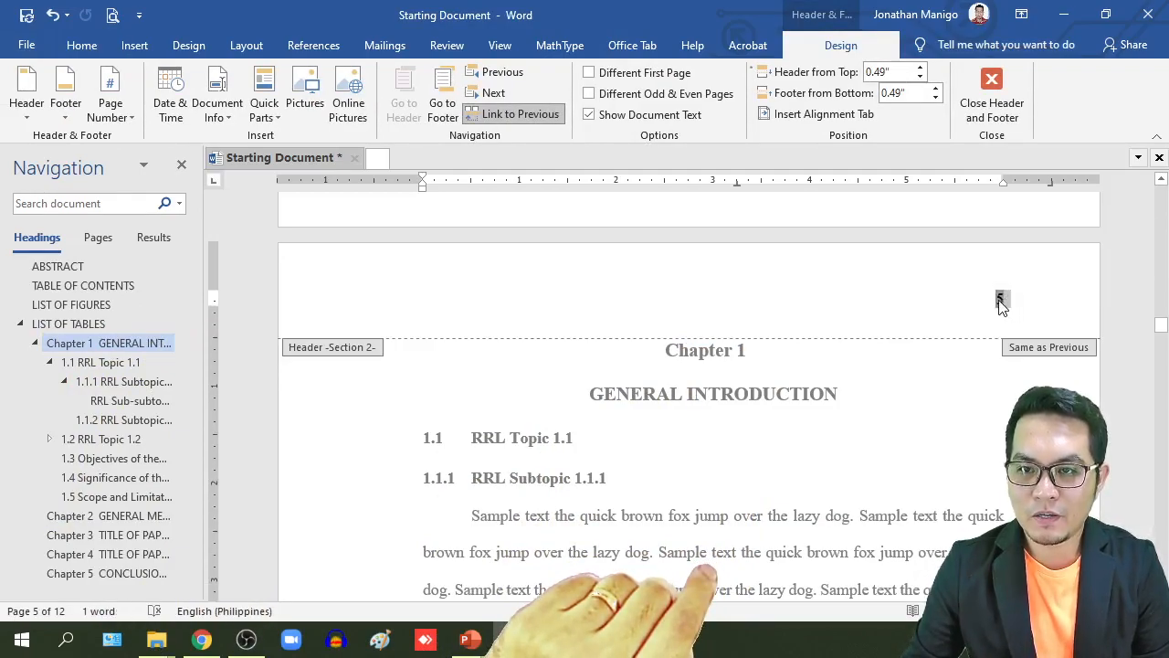
right_click(998, 301)
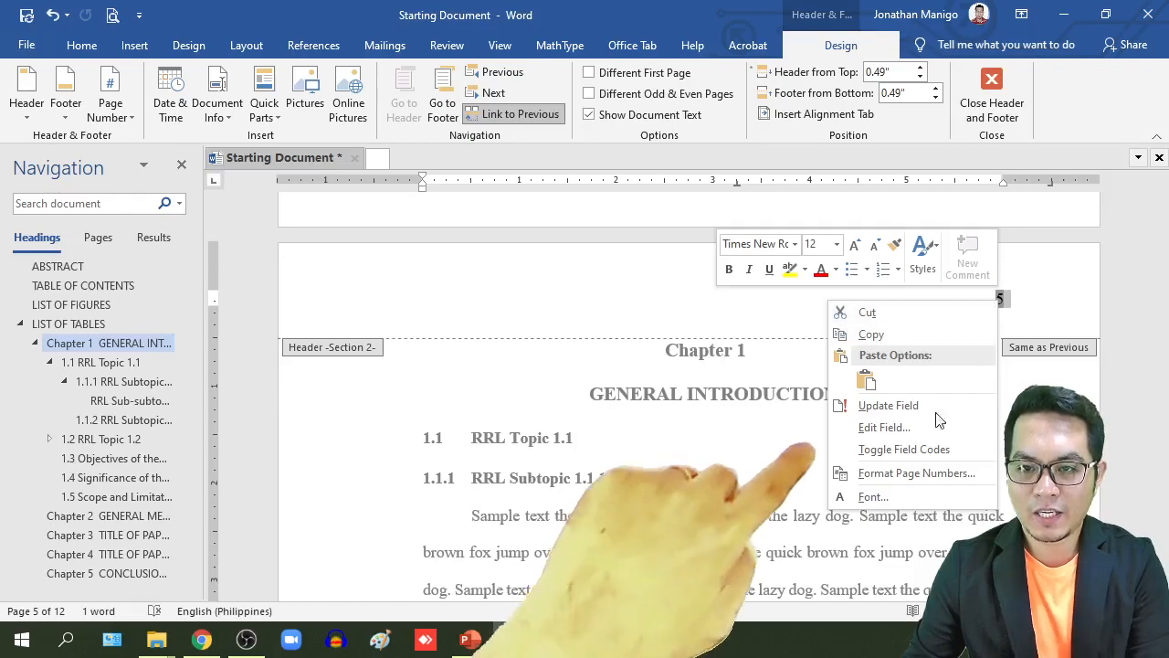
left_click(908, 471)
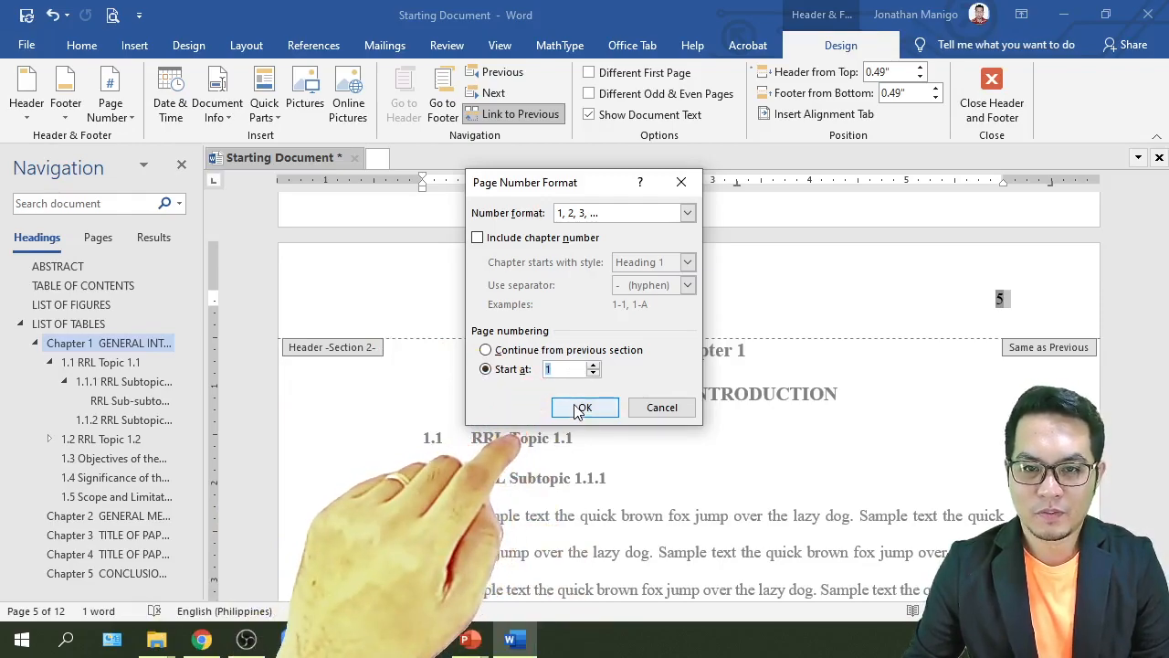
left_click(582, 407)
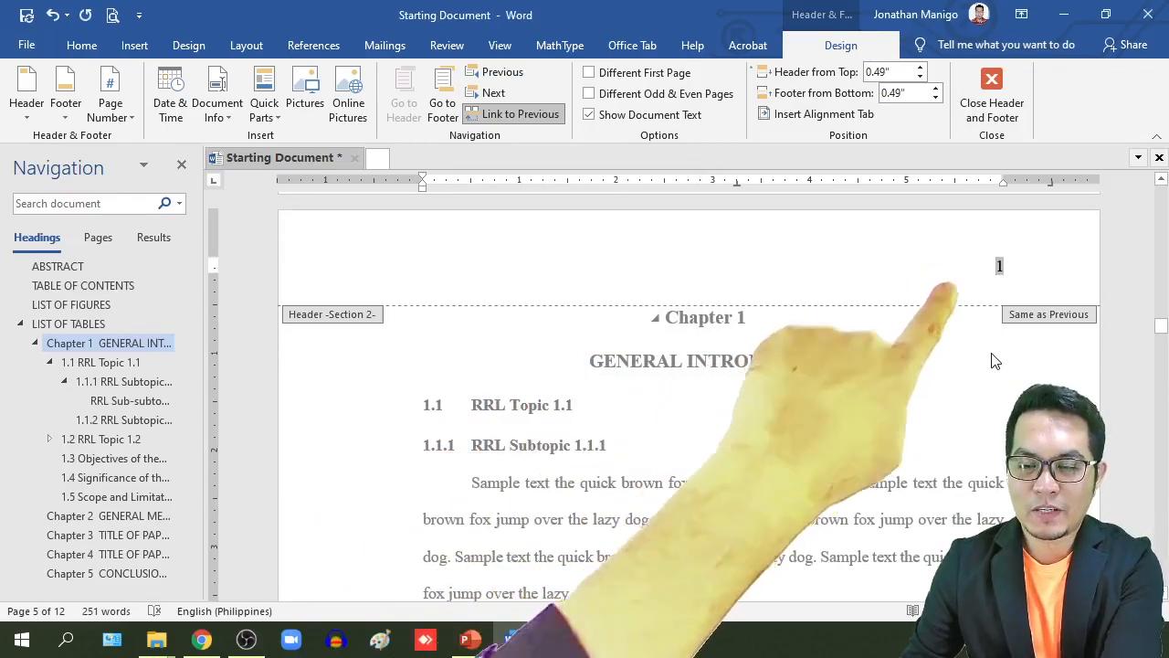
left_click(992, 111)
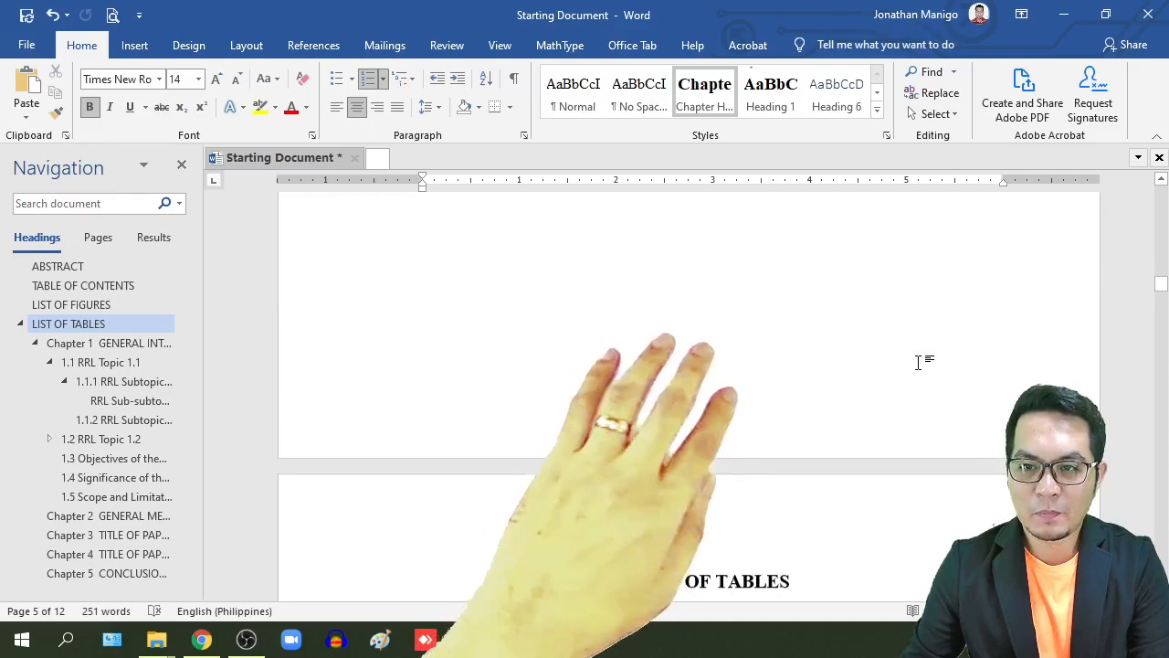
Compare the page numbers on the LIST OF TABLES page and the Chapter 1 page.
scroll(922, 361, "down", 4)
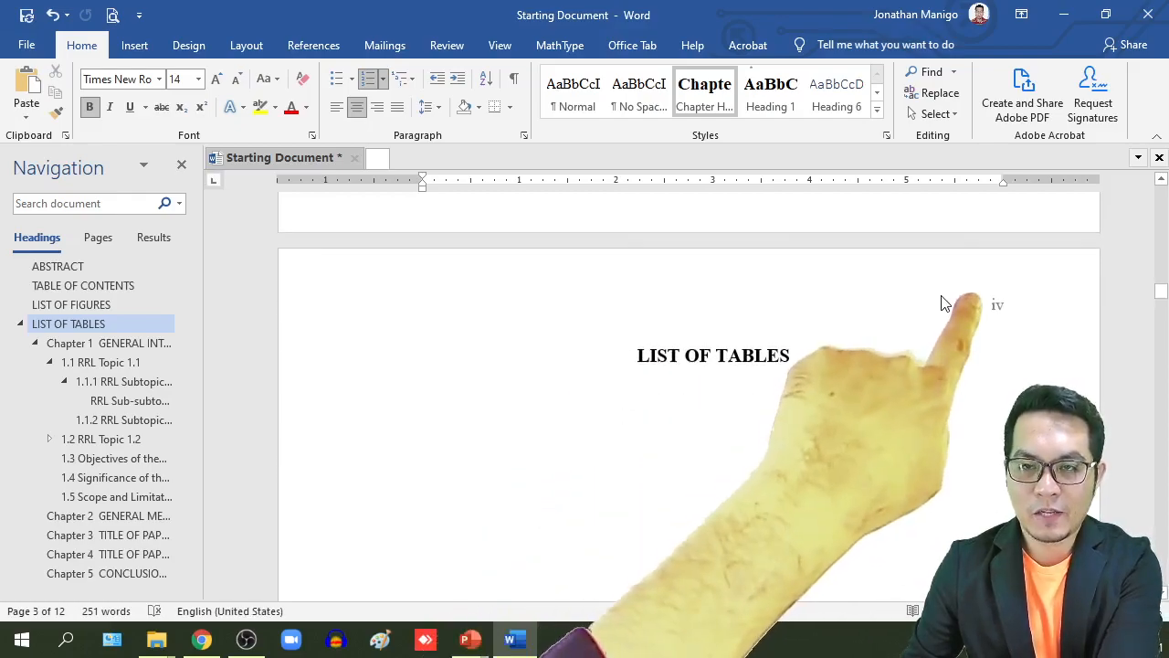
scroll(945, 306, "down", 15)
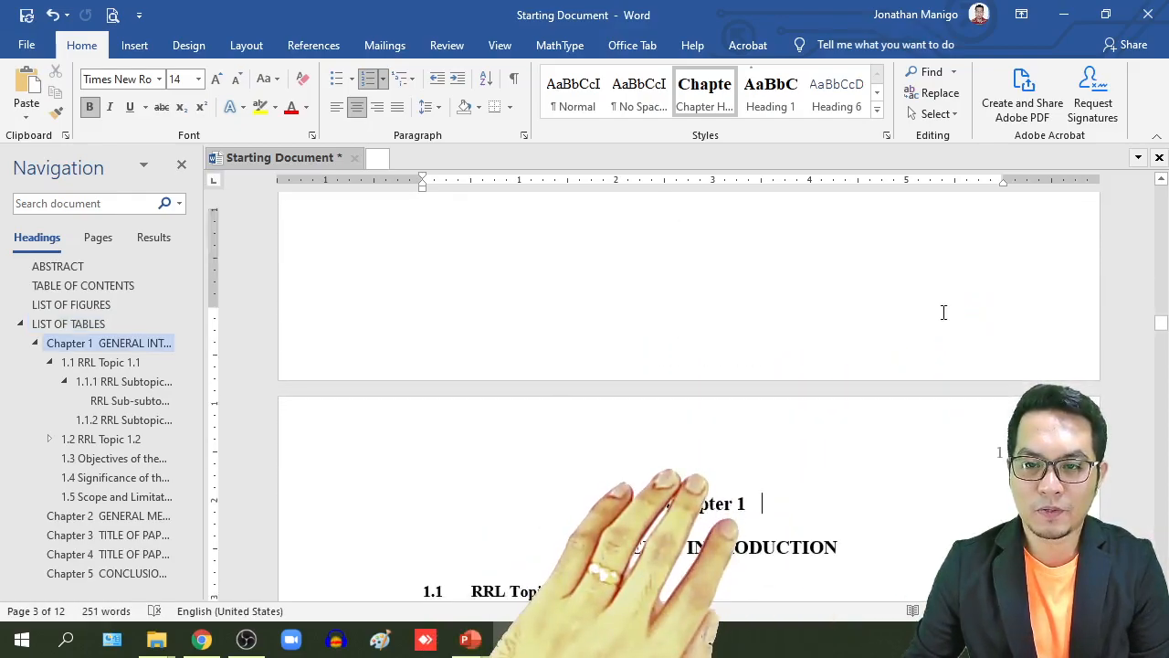
scroll(945, 315, "down", 9)
scroll(945, 319, "up", 8)
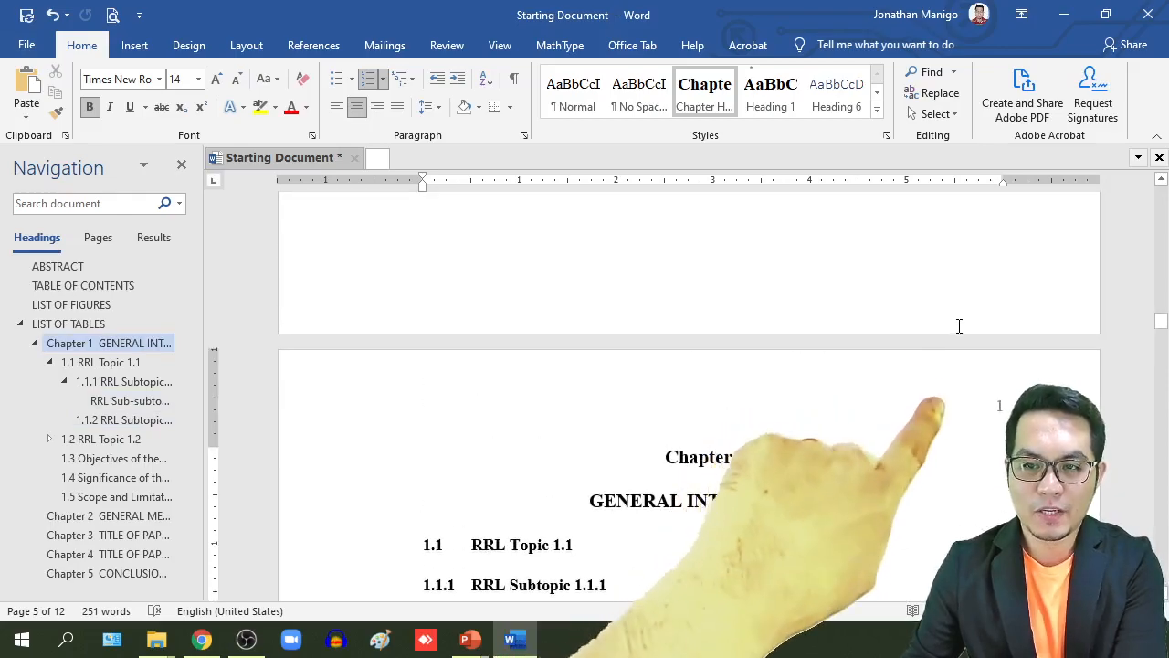
scroll(959, 336, "down", 2)
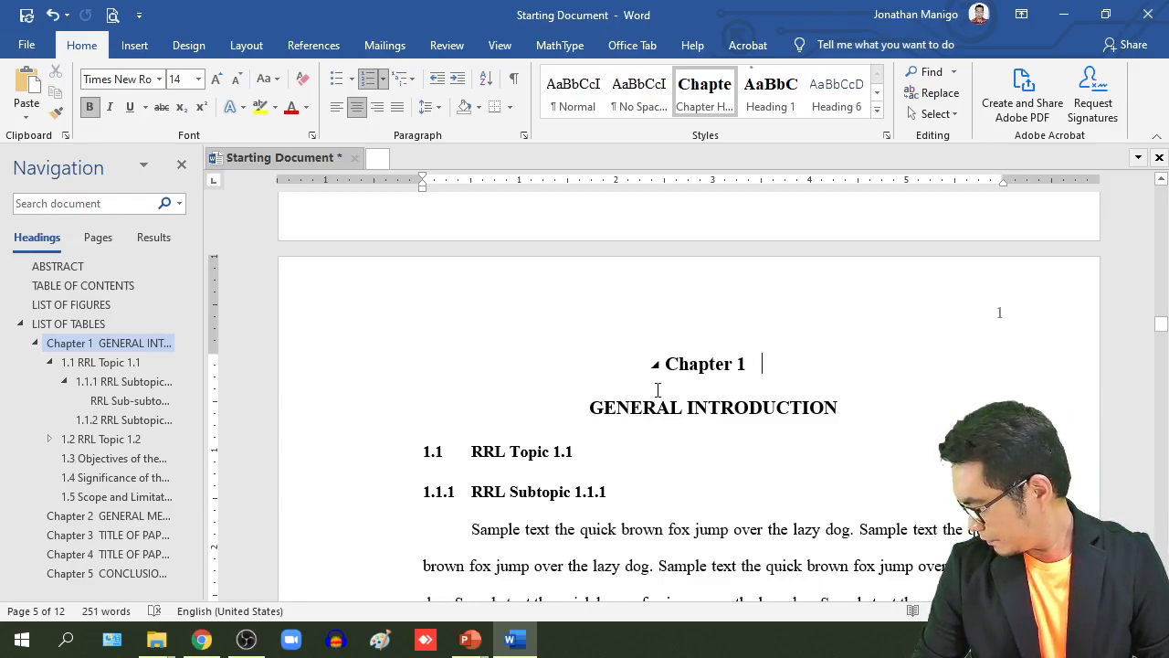
Draw a rectangle about 0.44" high and 0.53" wide over the page number in the Chapter 1 header.
scroll(537, 409, "down", 1)
scroll(538, 409, "up", 1)
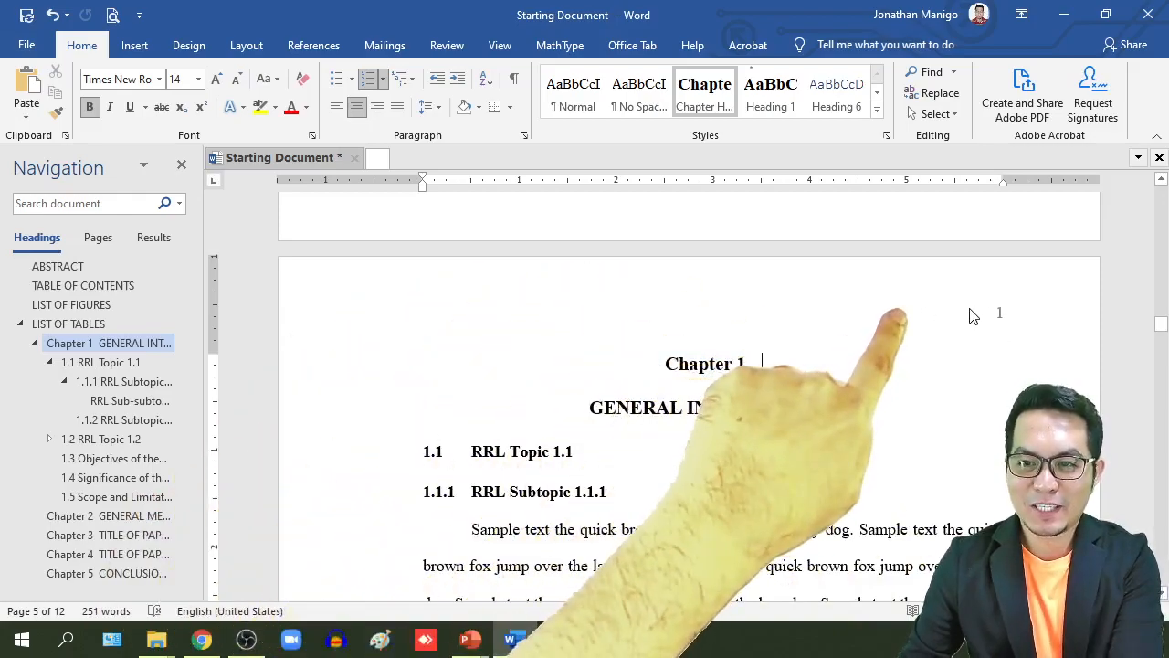
double_click(972, 315)
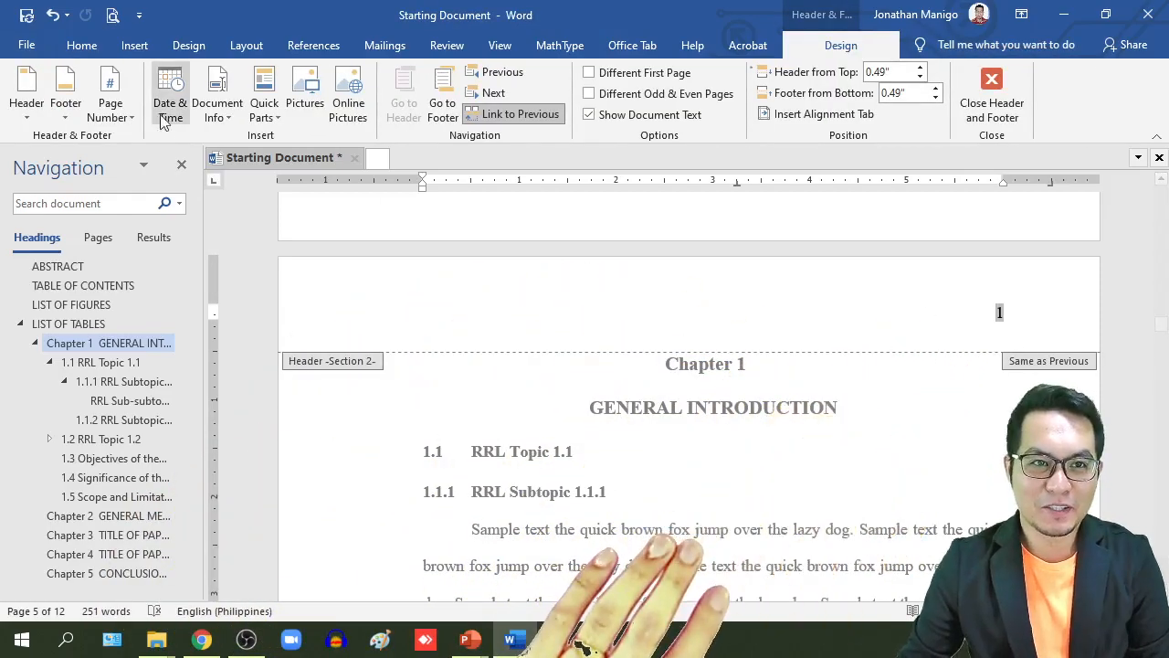
left_click(135, 46)
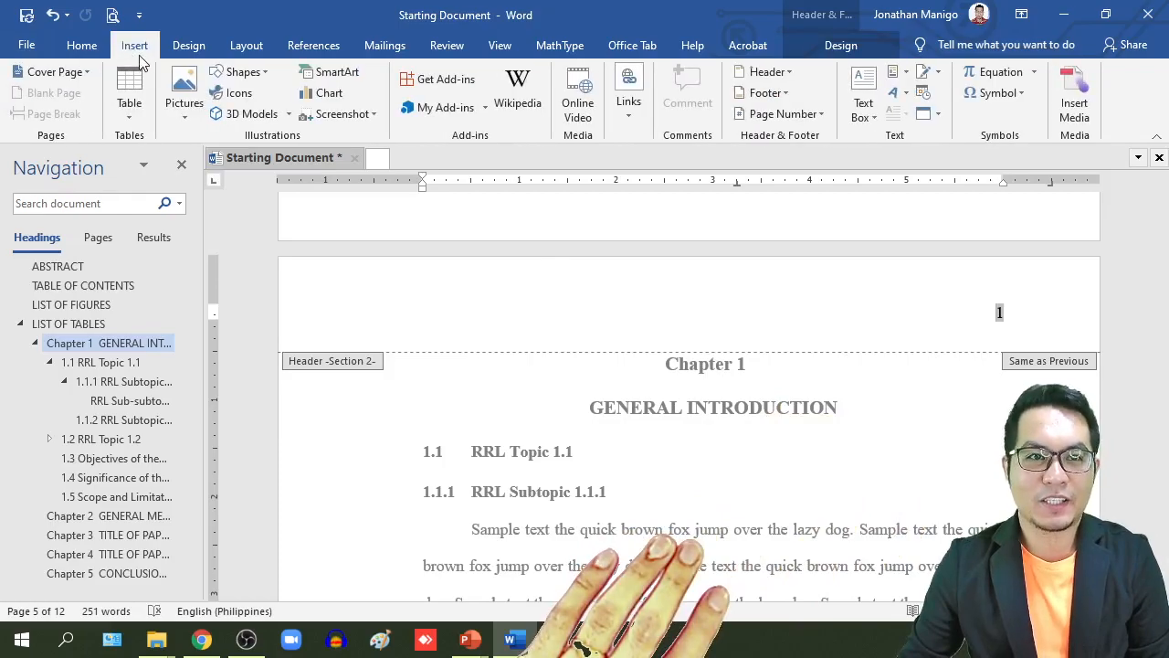
left_click(240, 73)
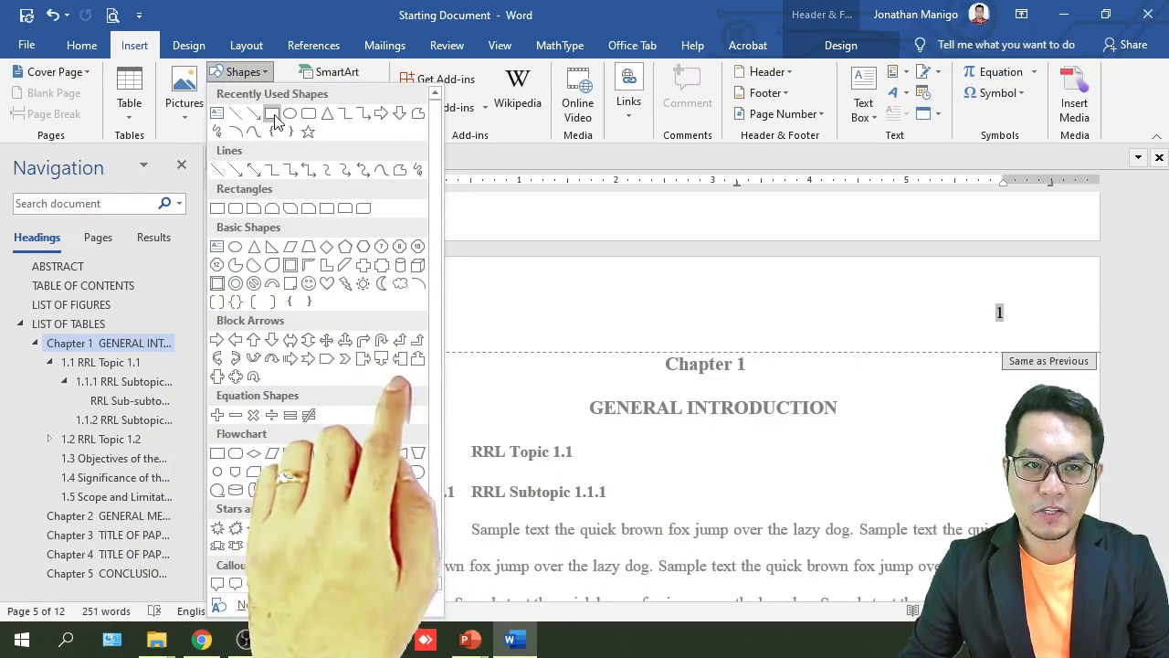
left_click(273, 116)
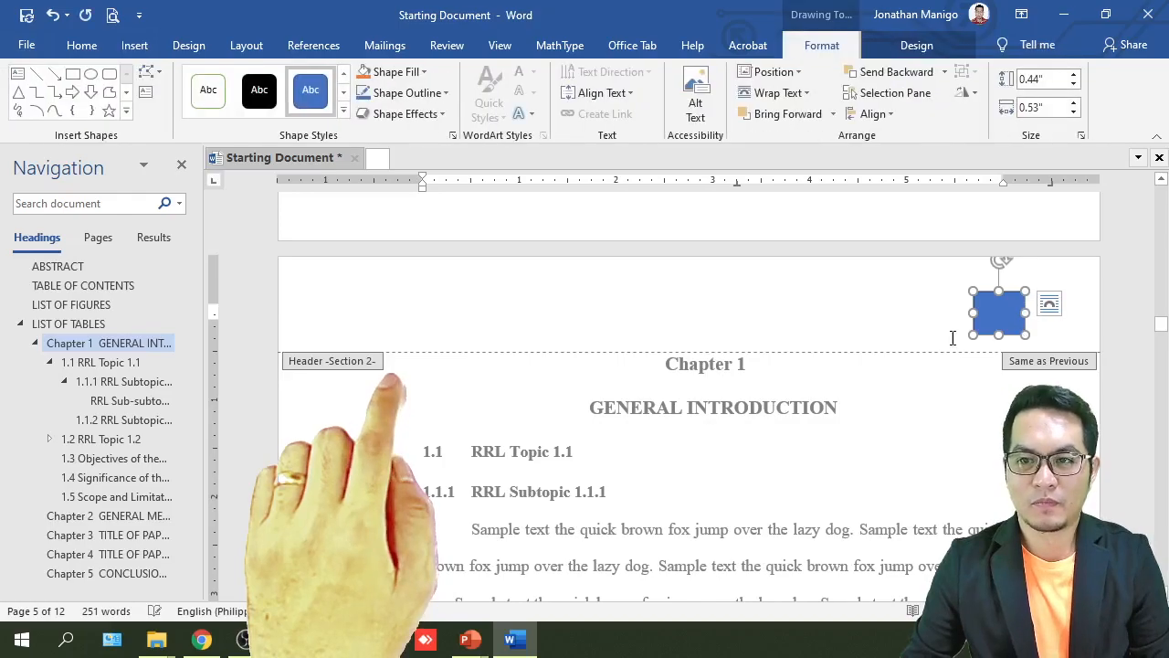
Give the rectangle a white fill and no outline, and close the header.
left_click(399, 72)
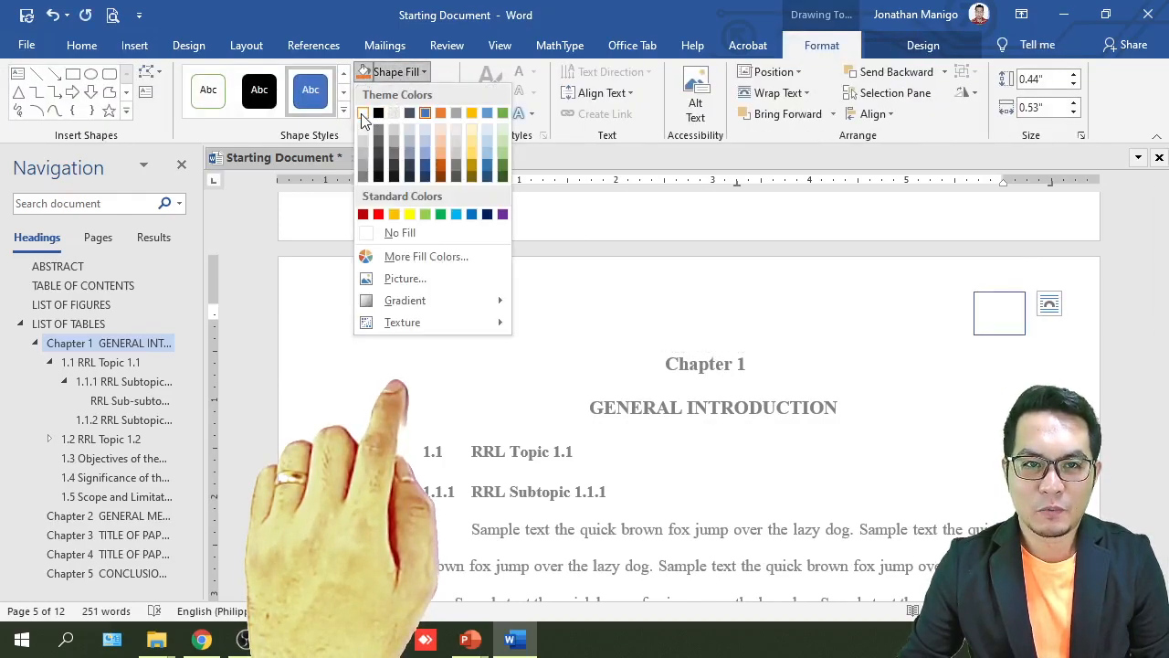
left_click(364, 112)
left_click(396, 100)
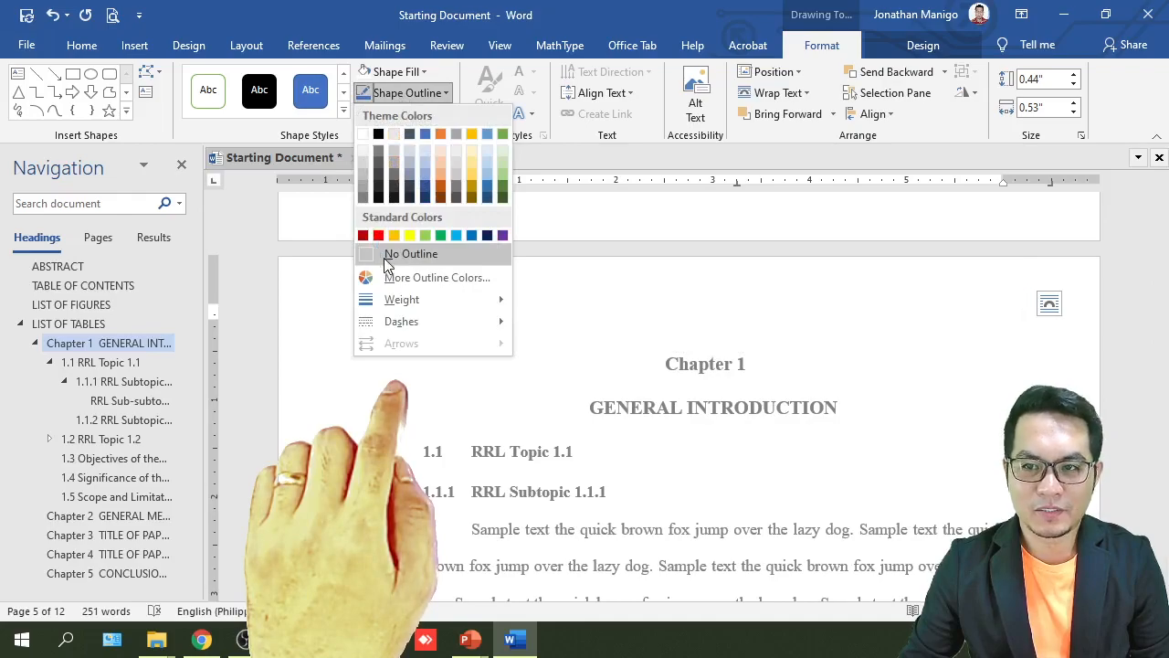
left_click(391, 255)
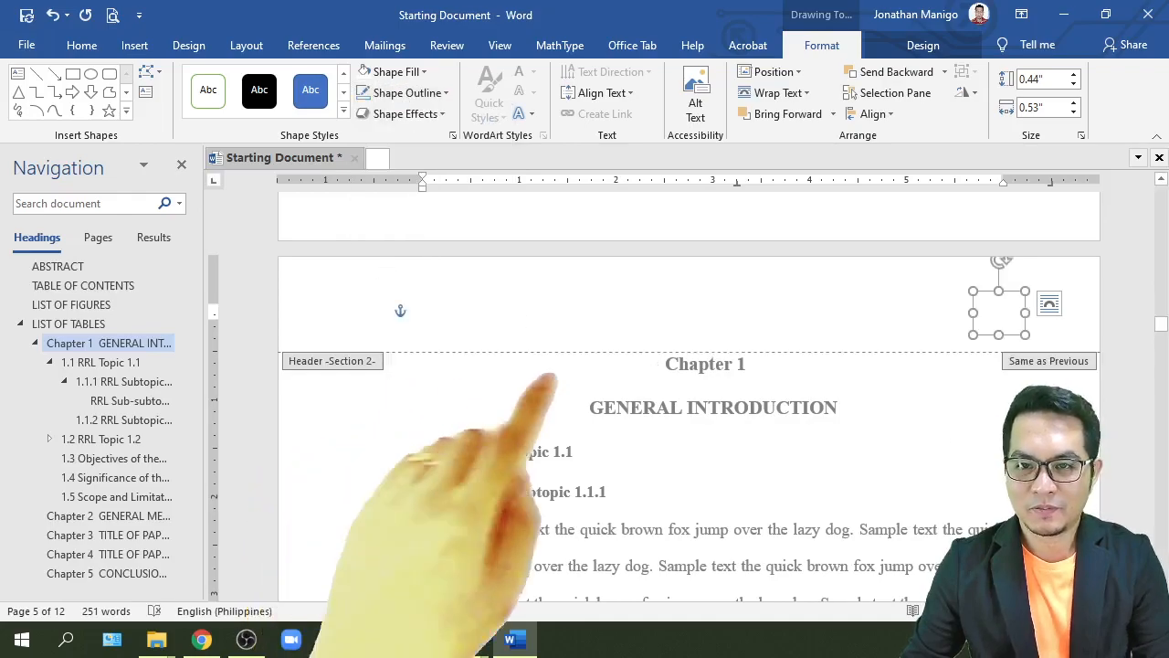
double_click(911, 423)
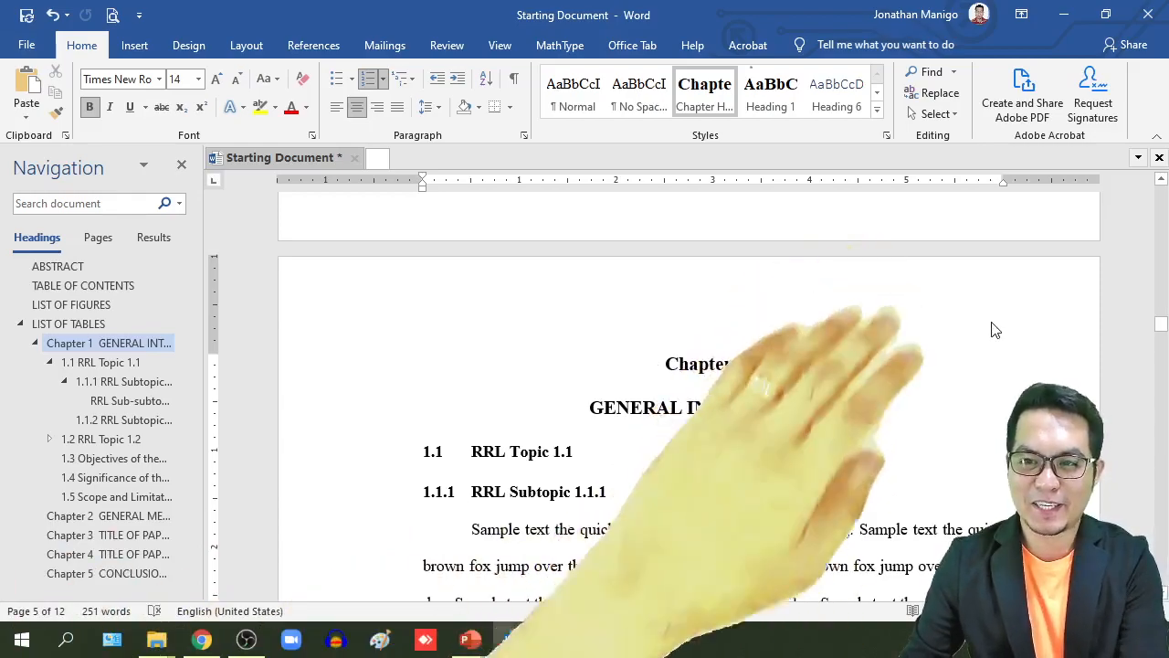
Check the page number area on the Chapter 1 page and on the page that follows it.
scroll(937, 383, "down", 1)
scroll(941, 376, "up", 2)
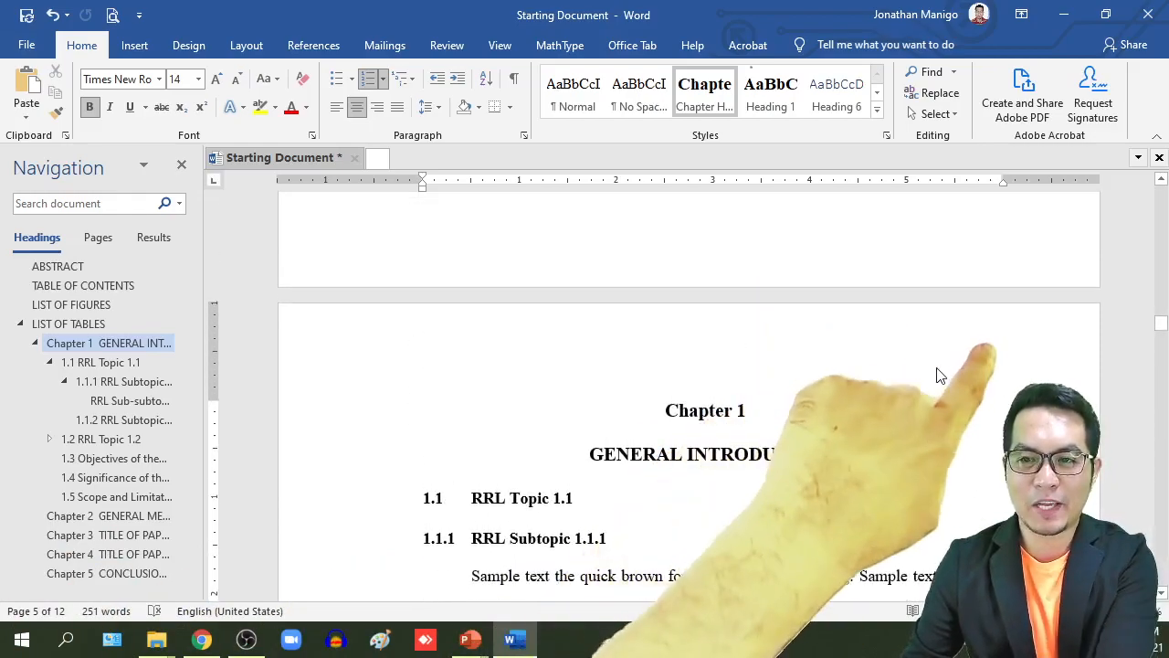
scroll(941, 376, "down", 3)
scroll(937, 366, "down", 5)
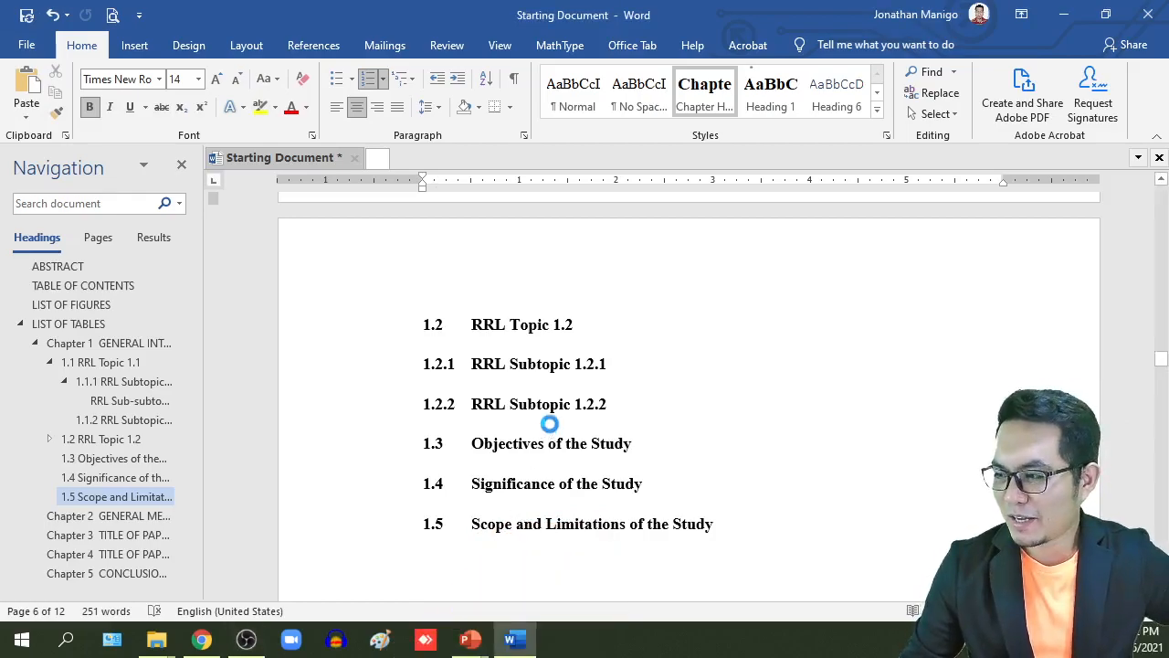
scroll(553, 425, "up", 6)
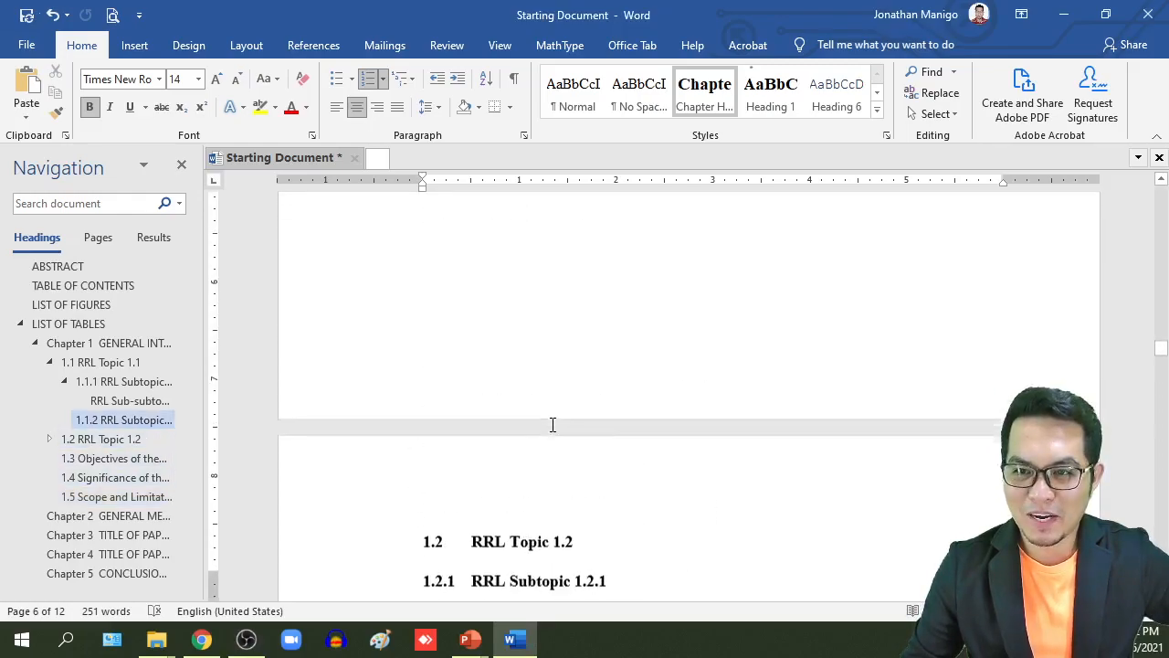
scroll(552, 425, "up", 15)
scroll(553, 422, "down", 4)
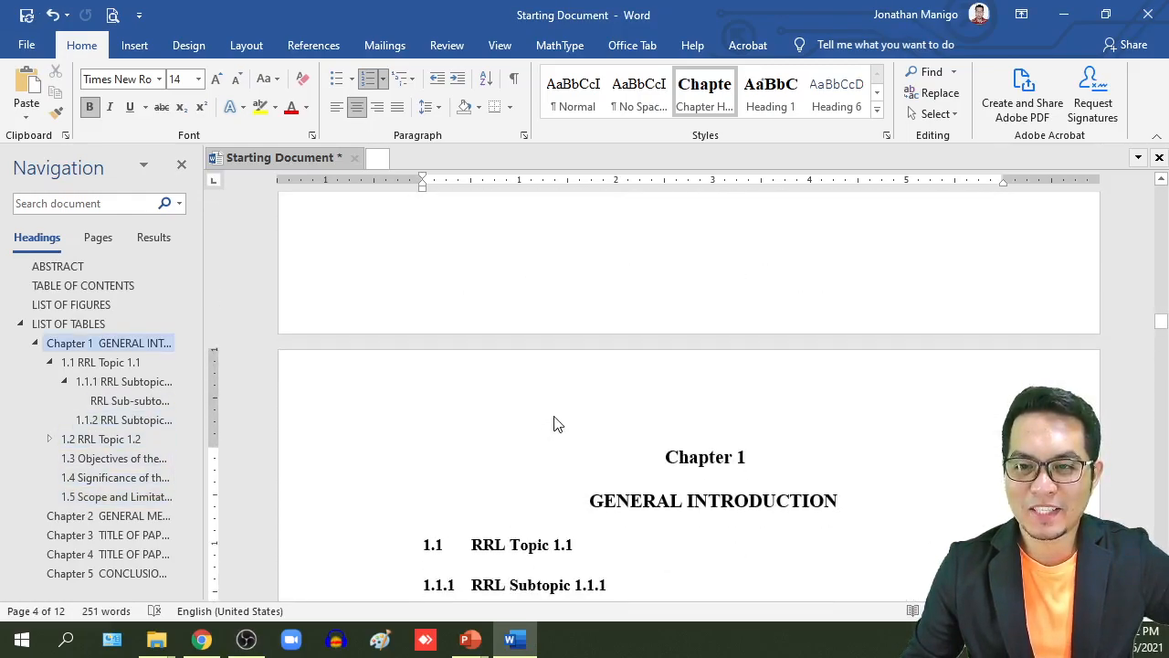
Cut the white rectangle out of the Chapter 1 header and return to the document body.
double_click(932, 304)
left_click(1012, 311)
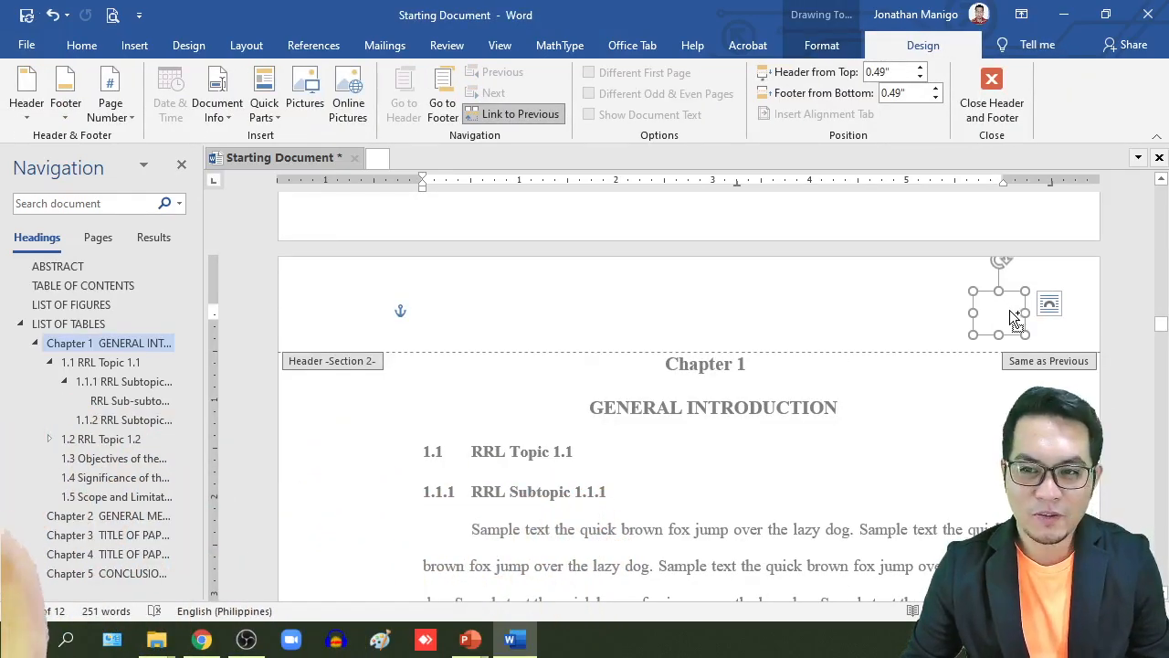
key("Delete")
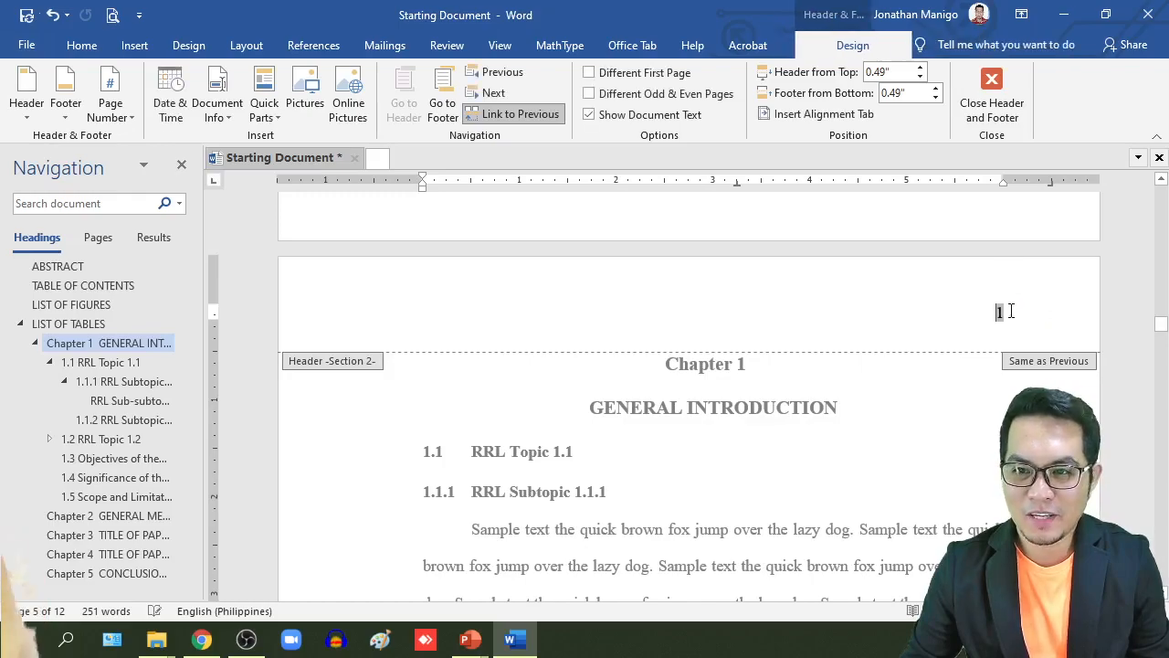
double_click(913, 387)
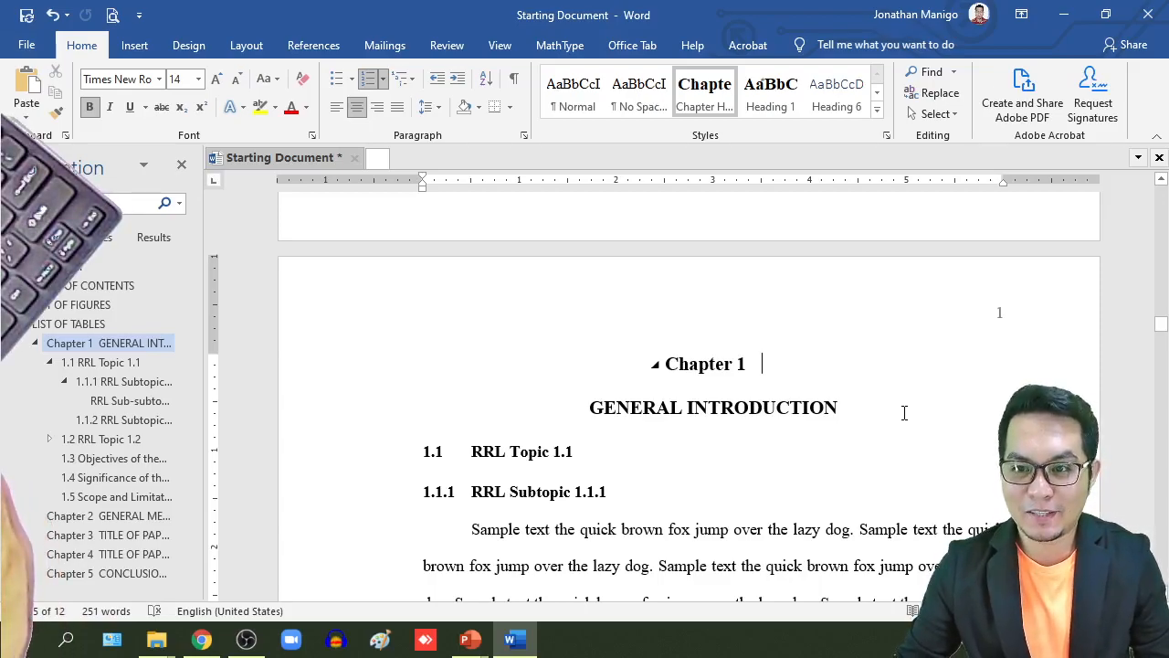
Paste the rectangle into the body of the Chapter 1 page and move it over the page number.
key("ctrl+v")
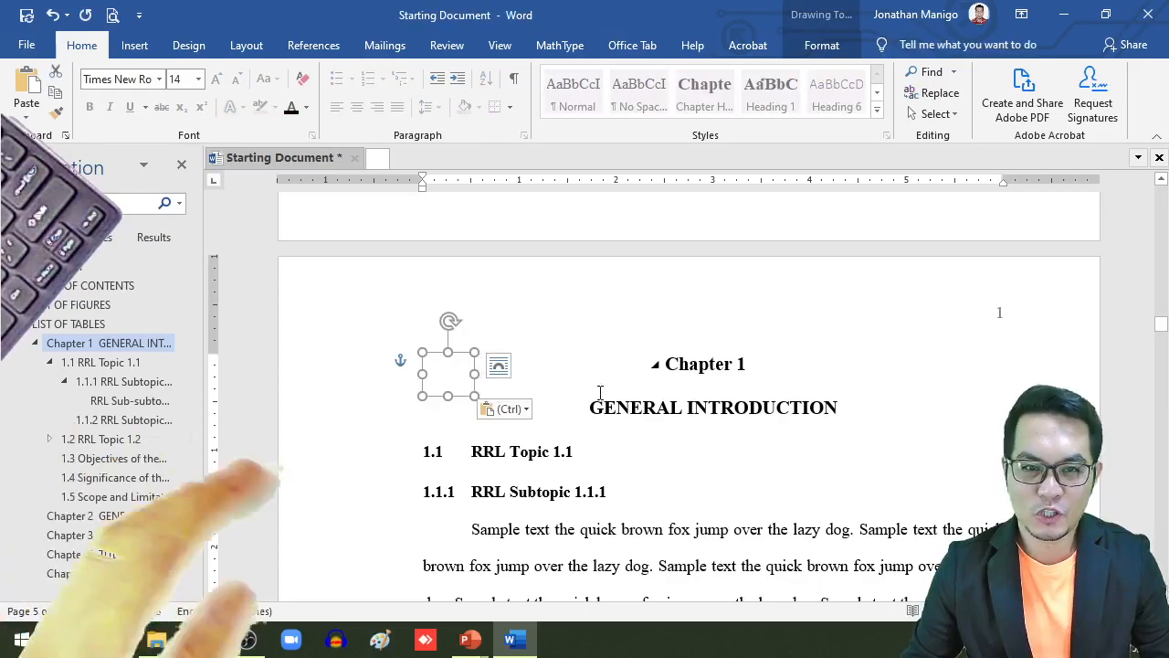
mouse_move(442, 381)
left_mouse_down()
mouse_move(485, 361)
mouse_move(572, 387)
mouse_move(700, 376)
mouse_move(867, 384)
left_mouse_up()
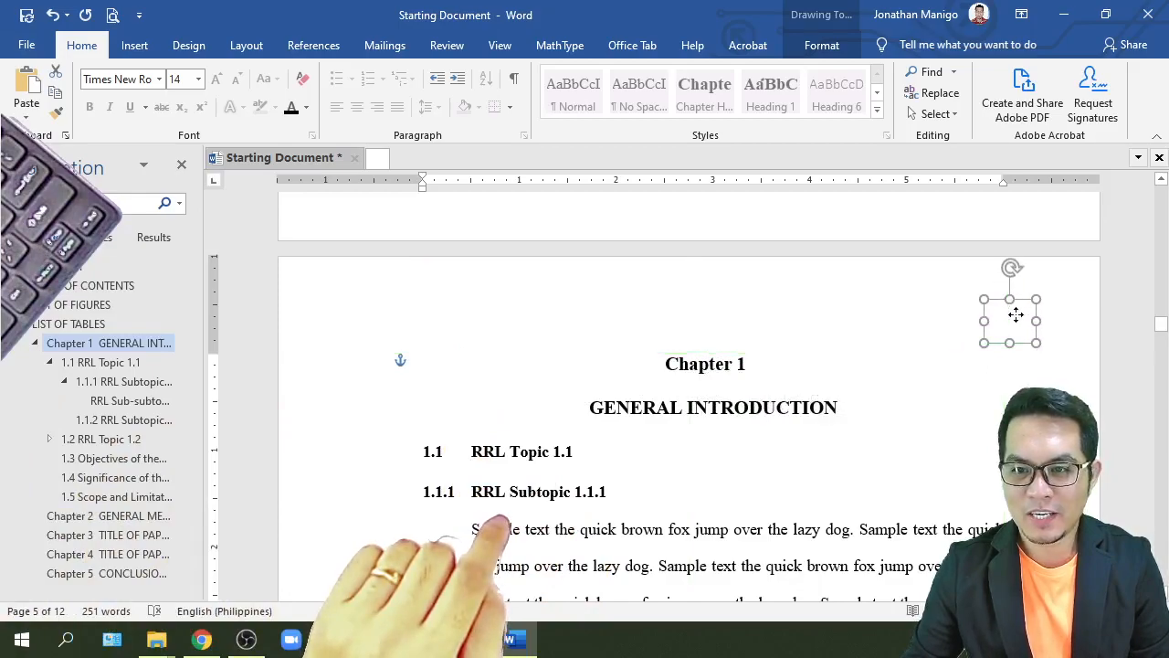
left_click_drag(1000, 312, 1000, 312)
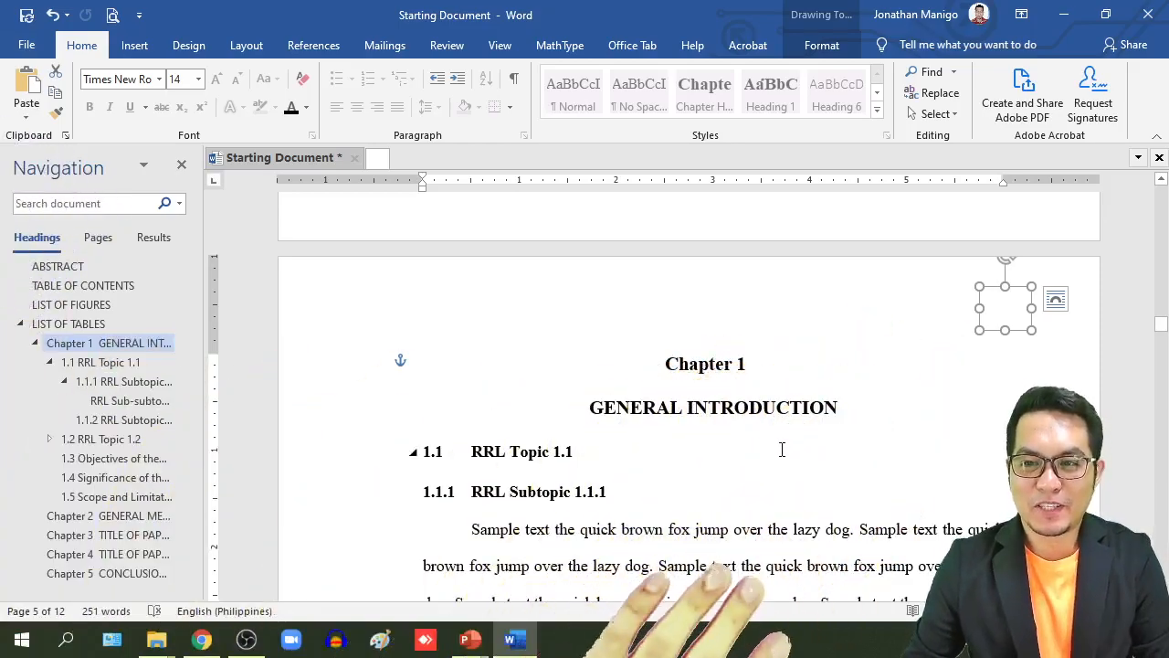
left_click(780, 448)
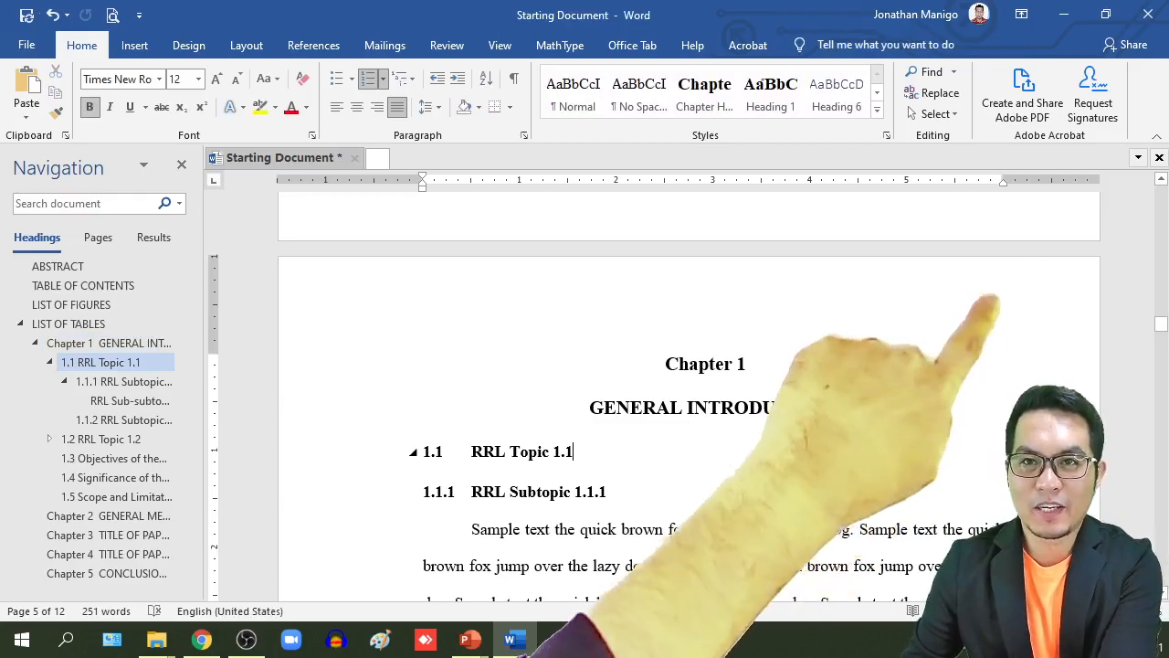
Check the page numbers on the pages after the Chapter 1 opening page.
scroll(791, 441, "down", 3)
scroll(791, 441, "down", 20)
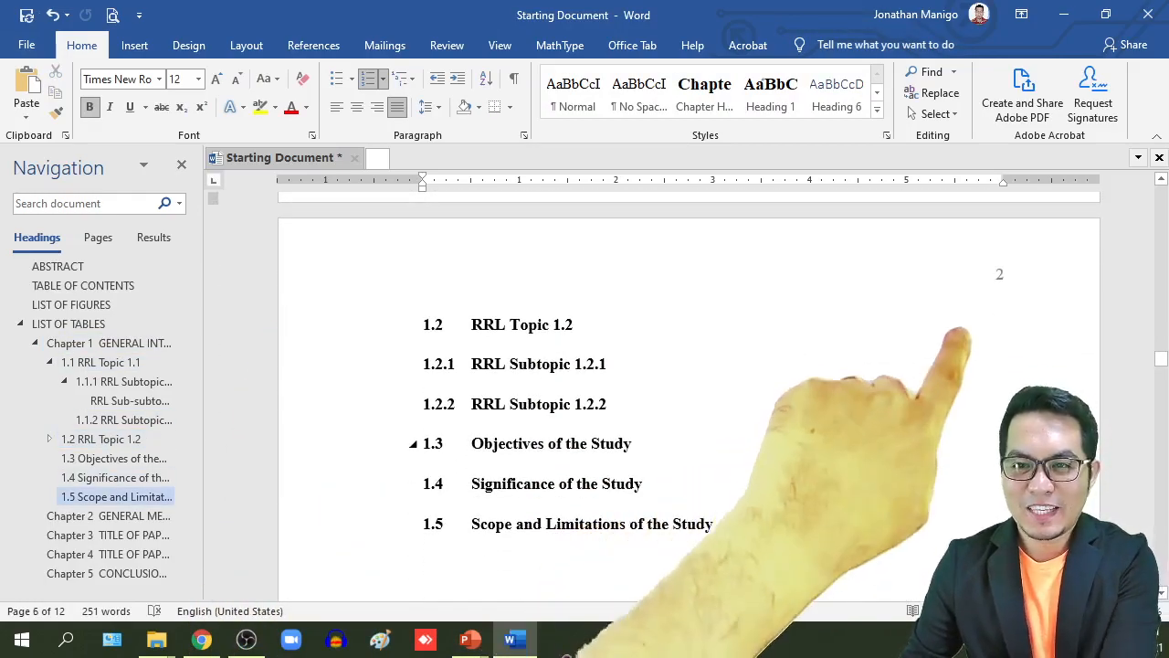
scroll(788, 438, "down", 6)
scroll(788, 439, "up", 4)
scroll(789, 436, "up", 15)
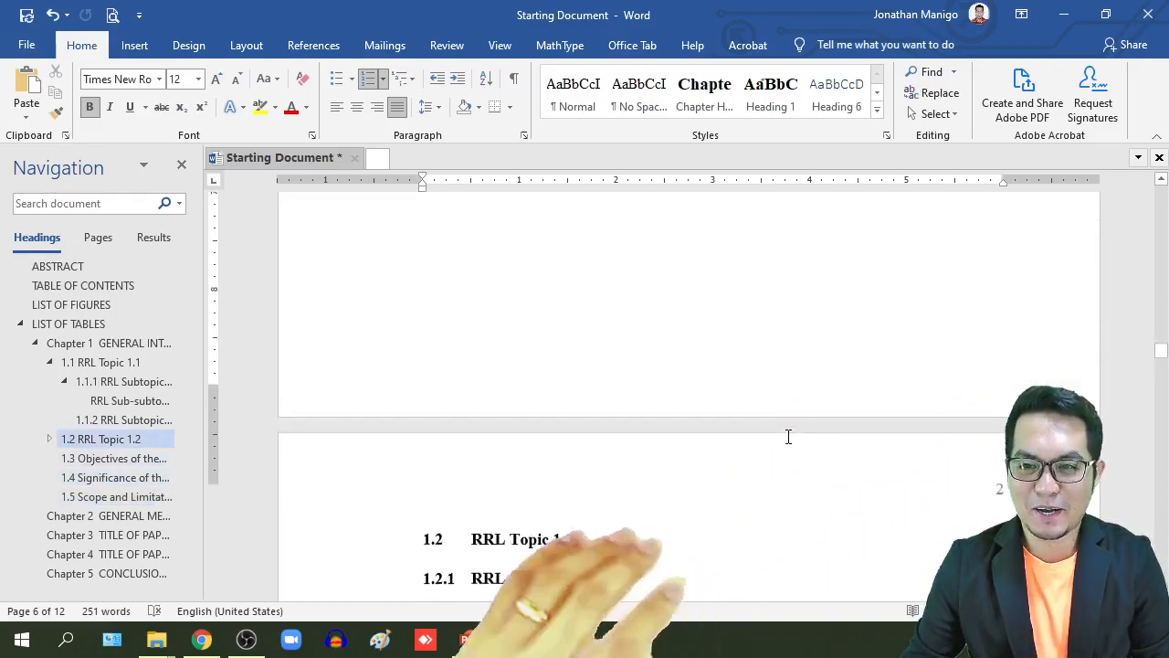
scroll(785, 437, "up", 10)
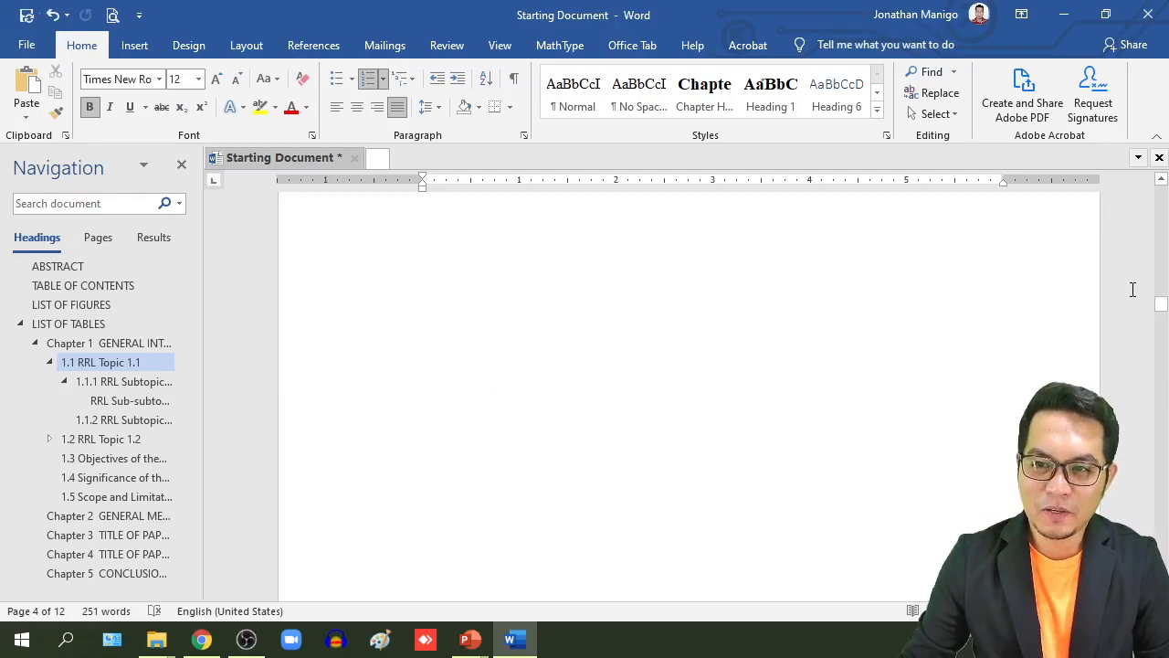
Apply the Normal style to the empty line below the TABLE OF CONTENTS heading.
left_click_drag(1162, 300, 1164, 247)
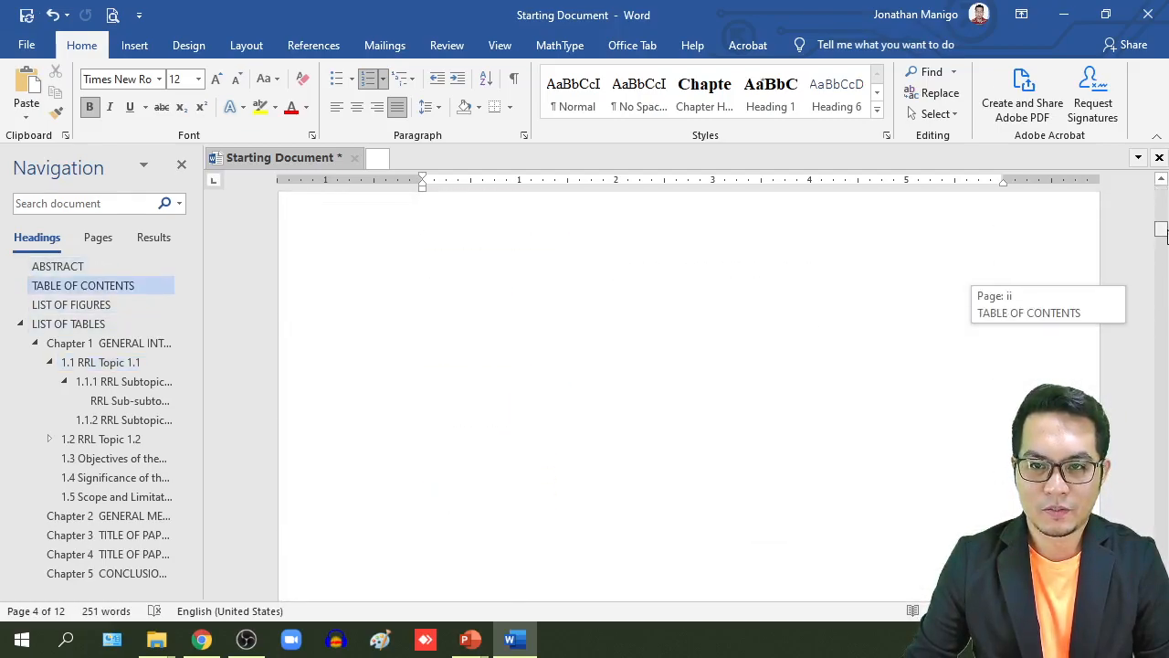
left_click(673, 275)
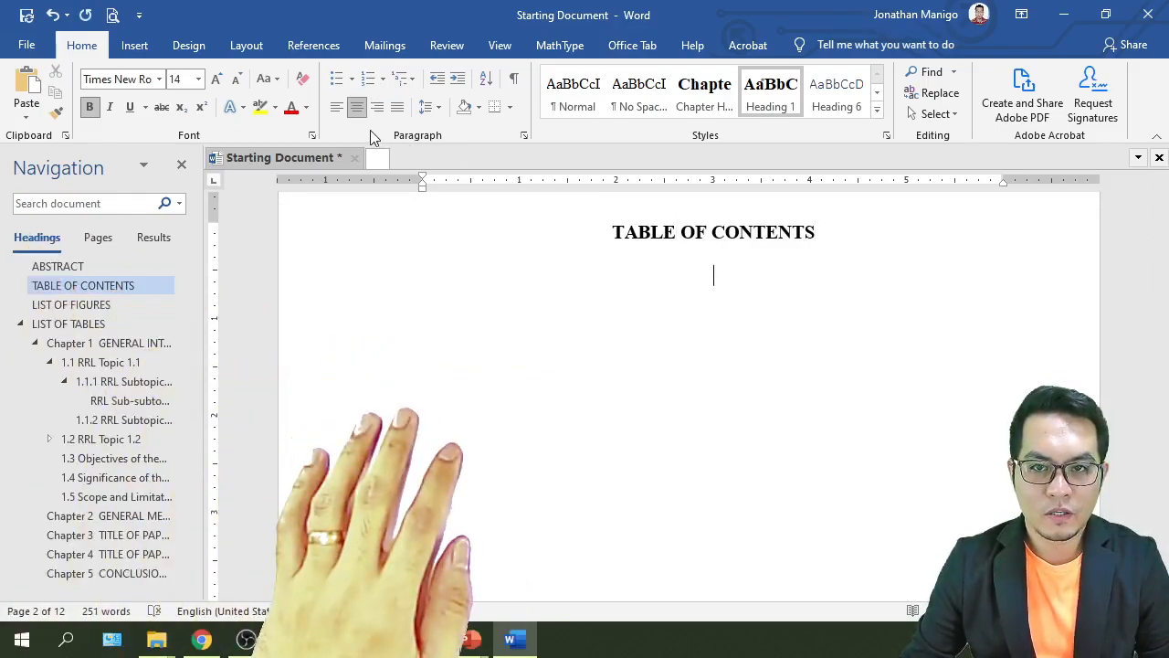
left_click(573, 104)
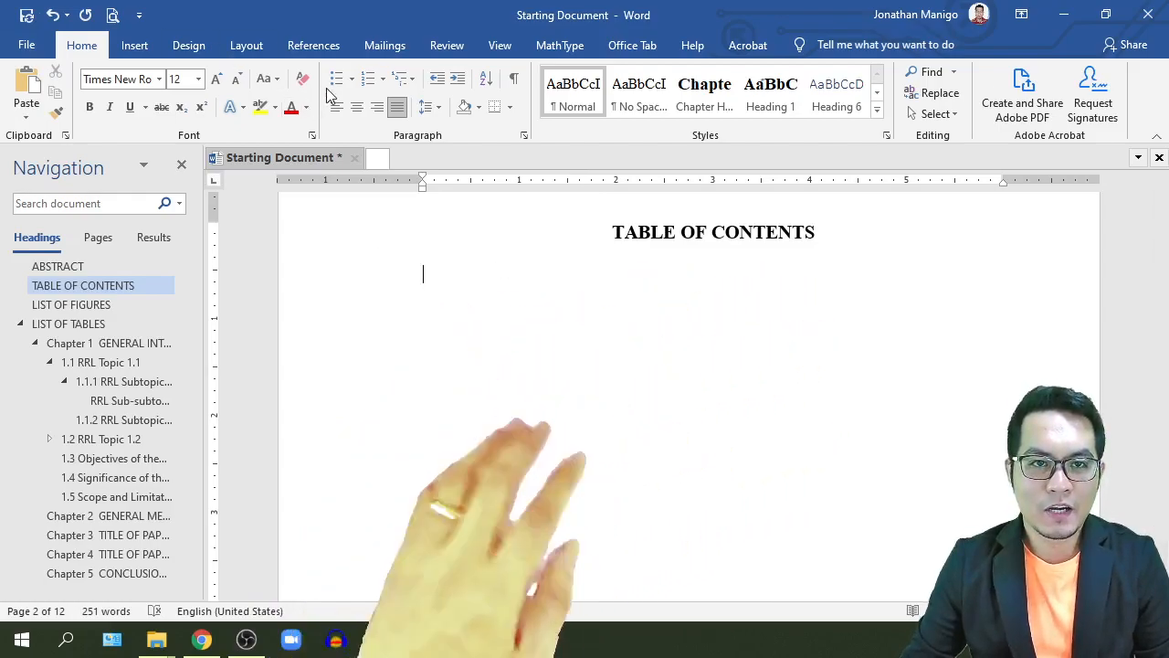
Open the custom table of contents settings for the line below the TABLE OF CONTENTS heading.
left_click(313, 45)
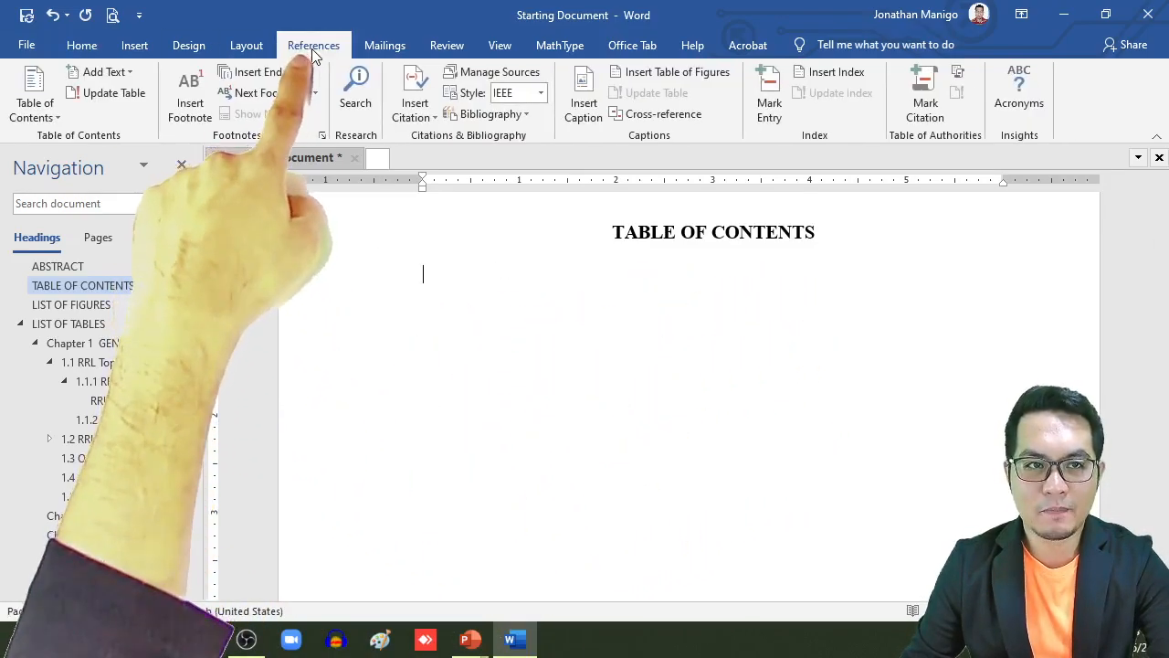
left_click(53, 114)
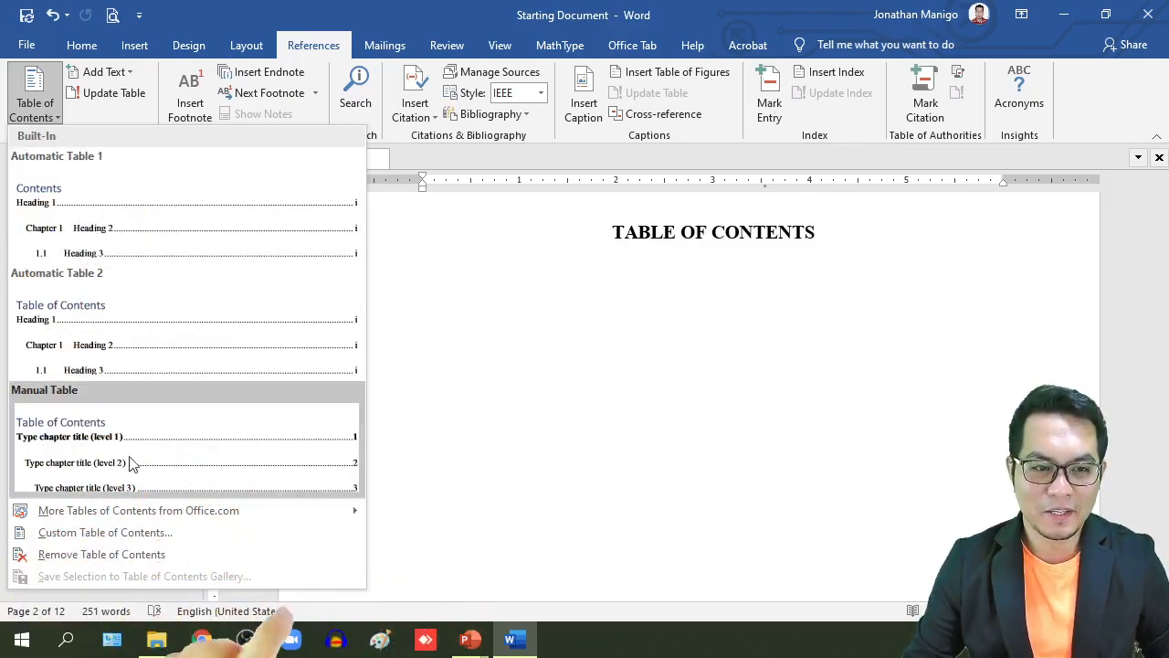
left_click(143, 538)
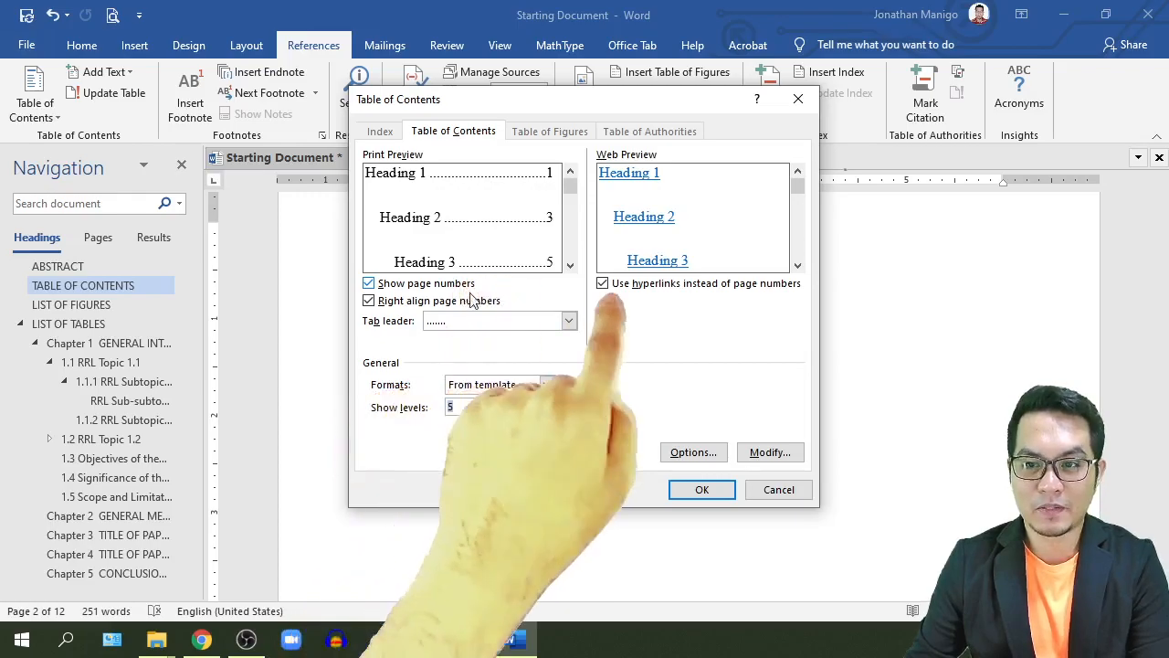
Open the TOC 1 style of the custom table of contents for modification and base it on Normal.
left_click(770, 454)
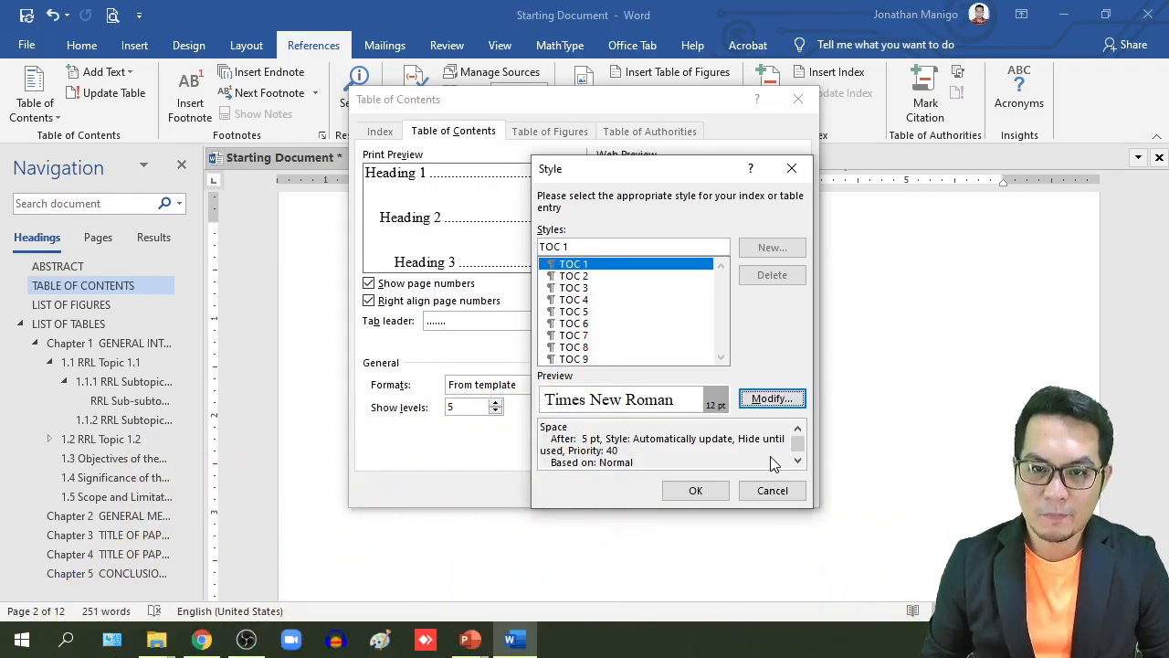
left_click(572, 276)
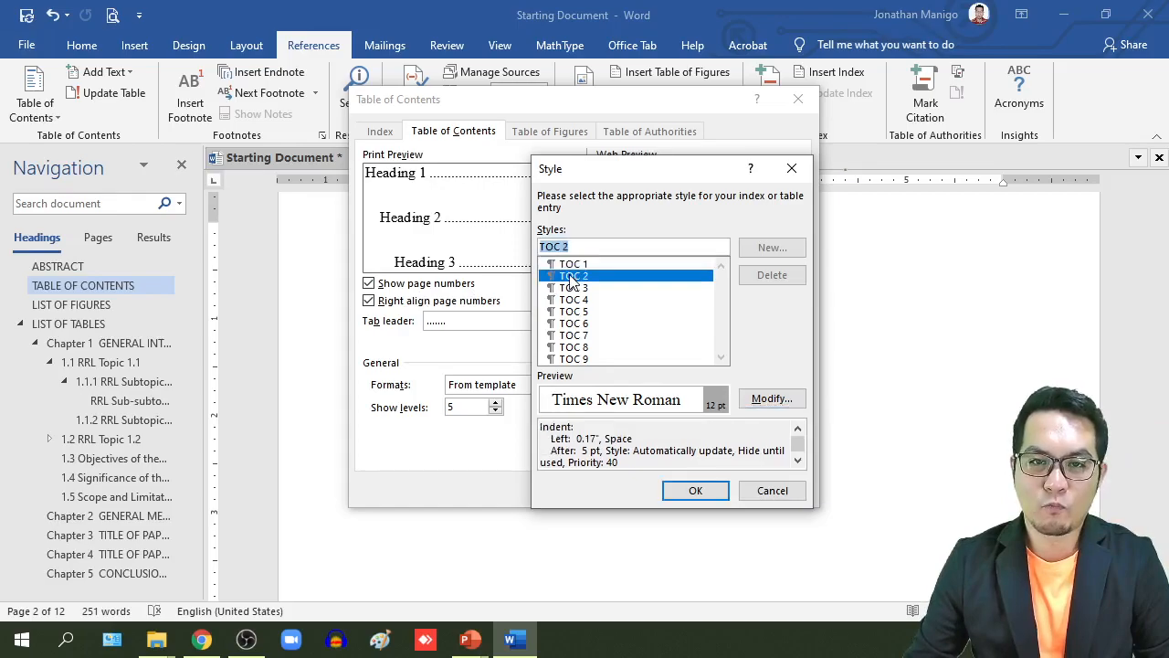
left_click(772, 399)
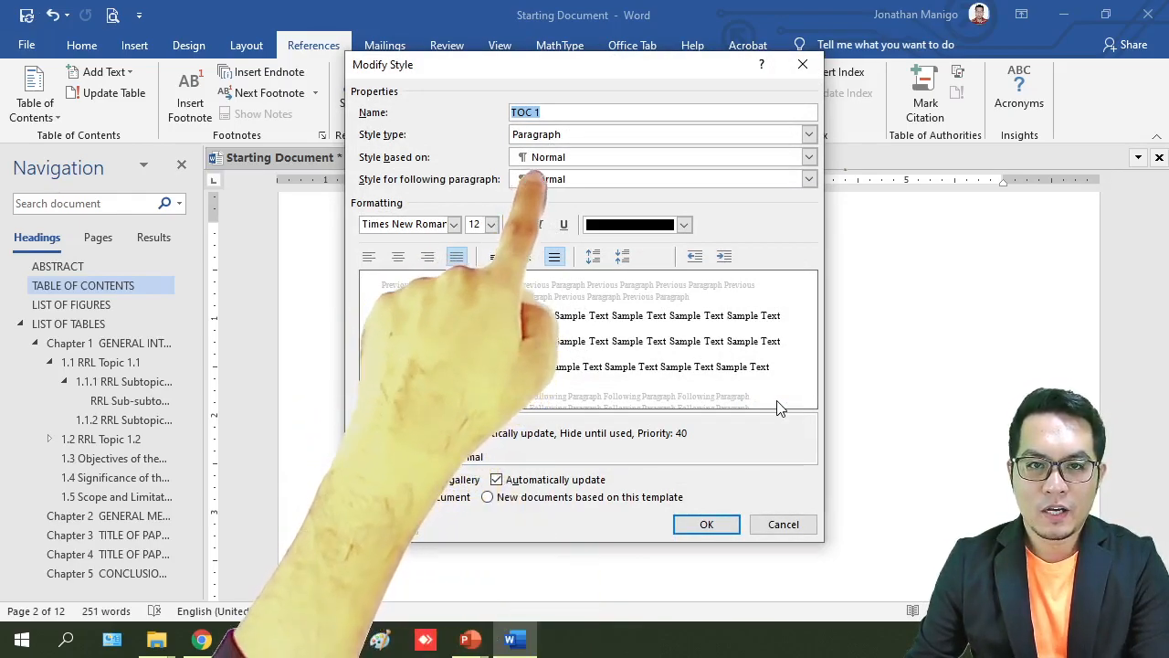
left_click(809, 157)
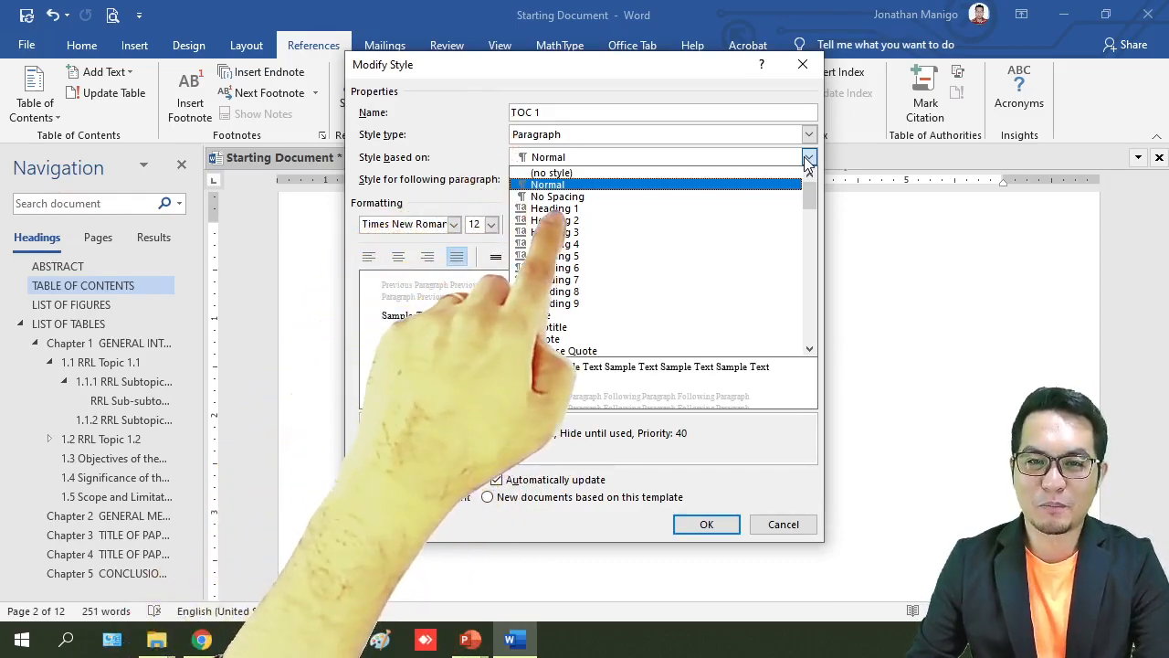
left_click(671, 185)
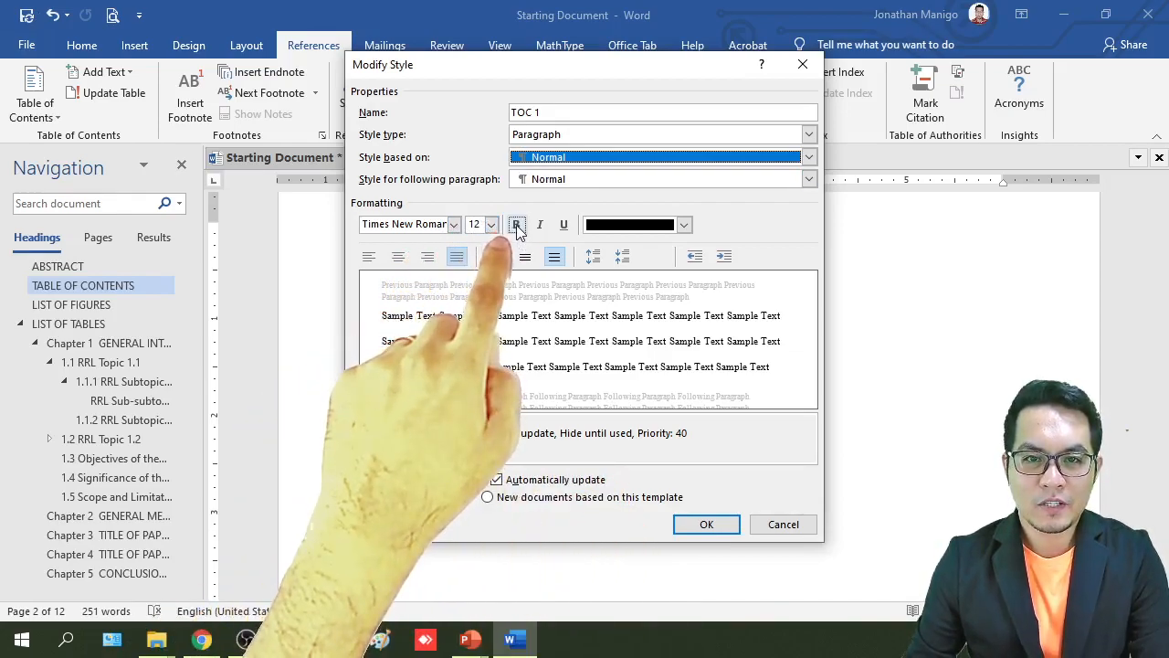
Format the TOC 1 style as bold with single line spacing and paragraph spacing of 12 pt before and 17 pt after.
left_click(516, 226)
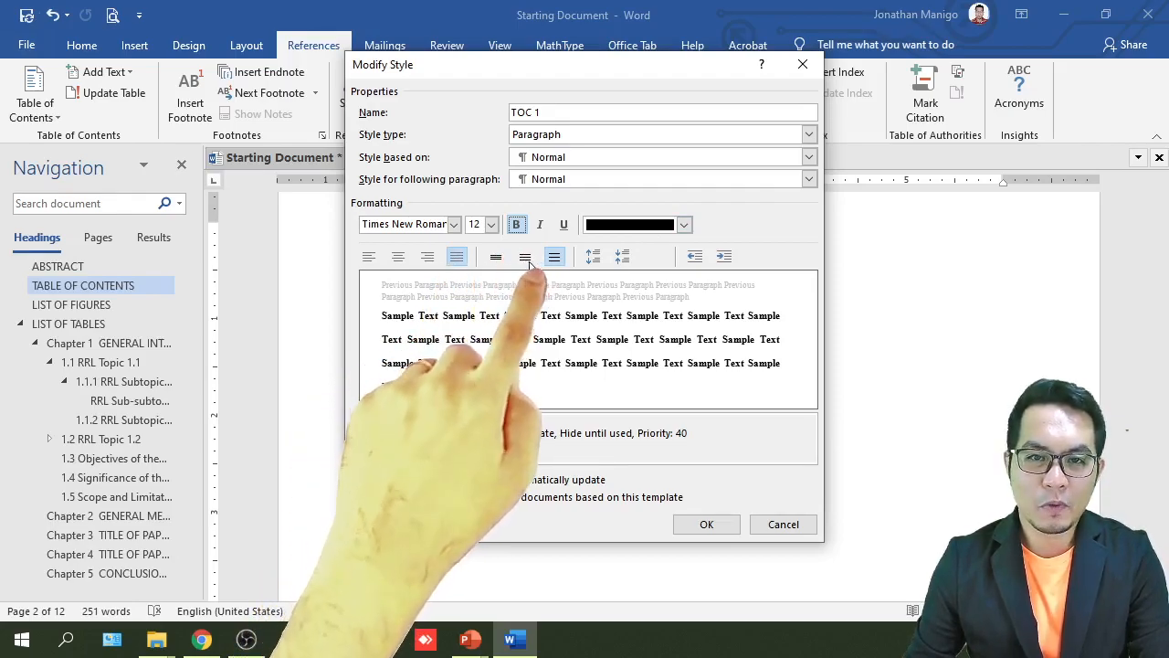
left_click(496, 258)
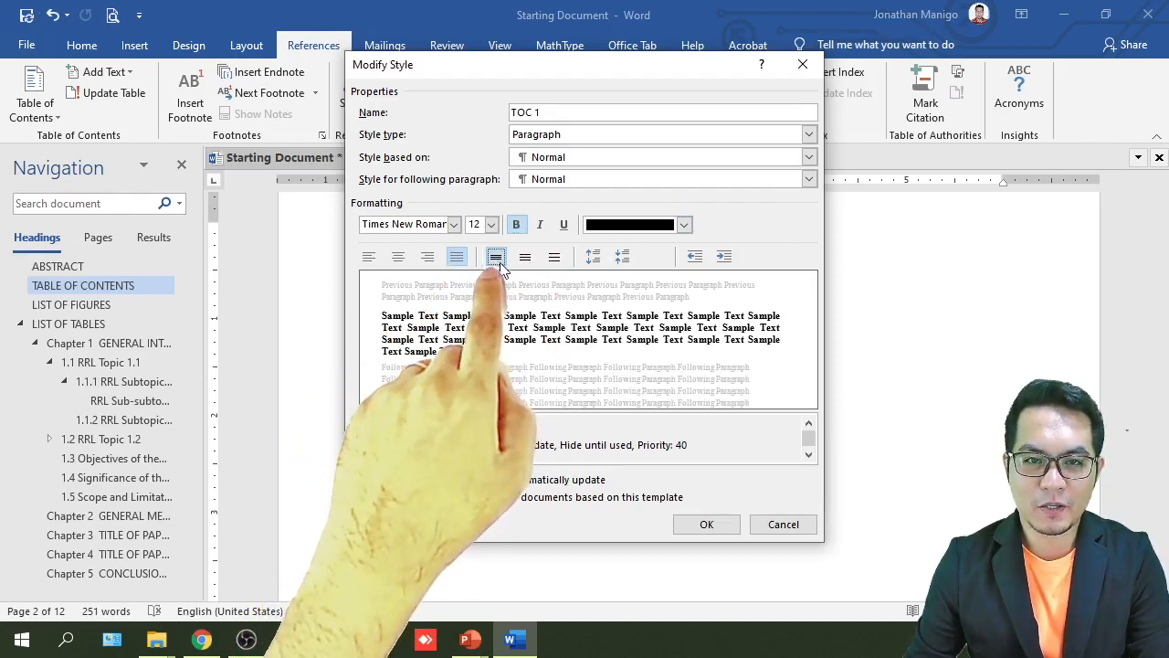
left_click(594, 259)
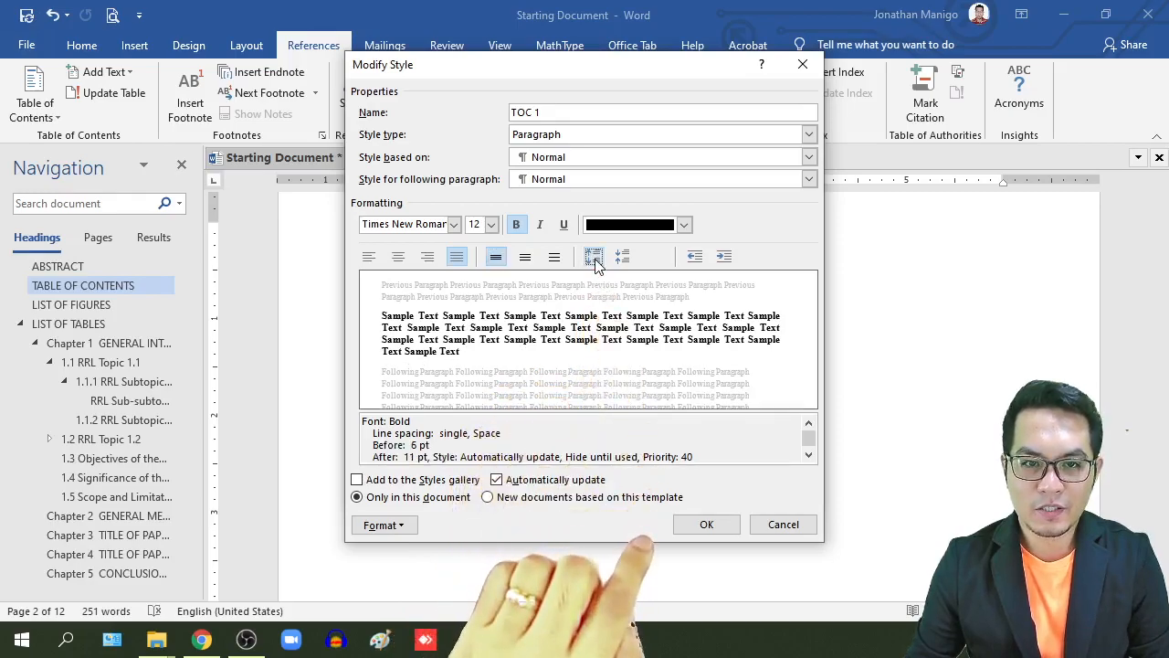
left_click(594, 259)
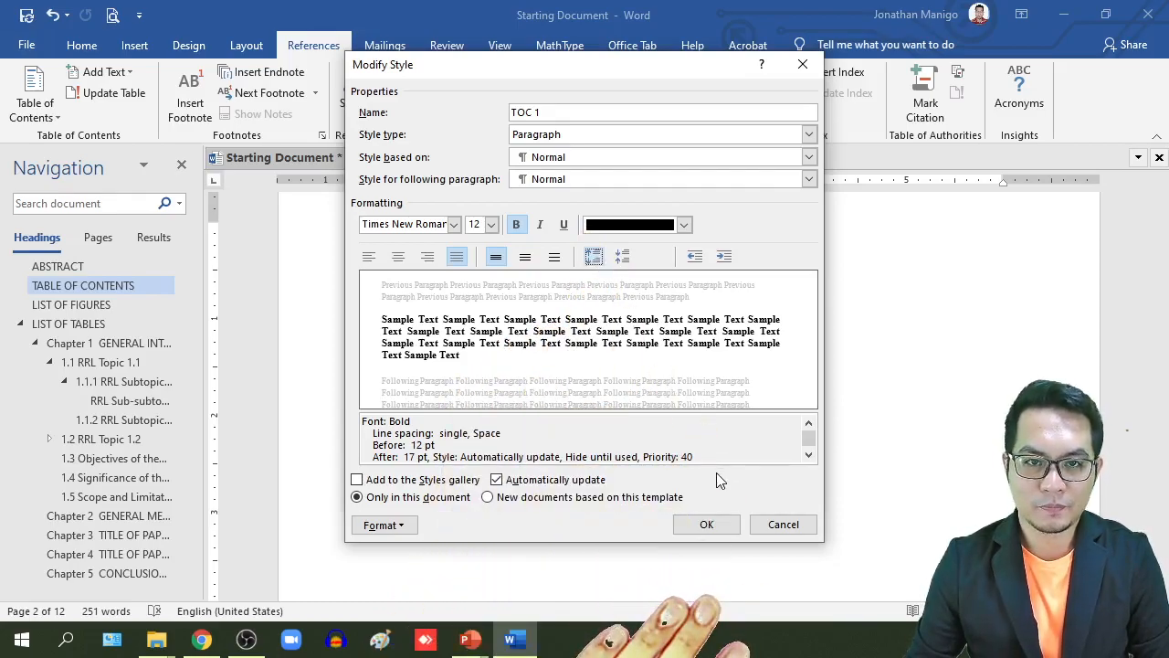
left_click(706, 526)
Modify the TOC 2 style to bold with single line spacing and 12 pt paragraph spacing before.
left_click(583, 275)
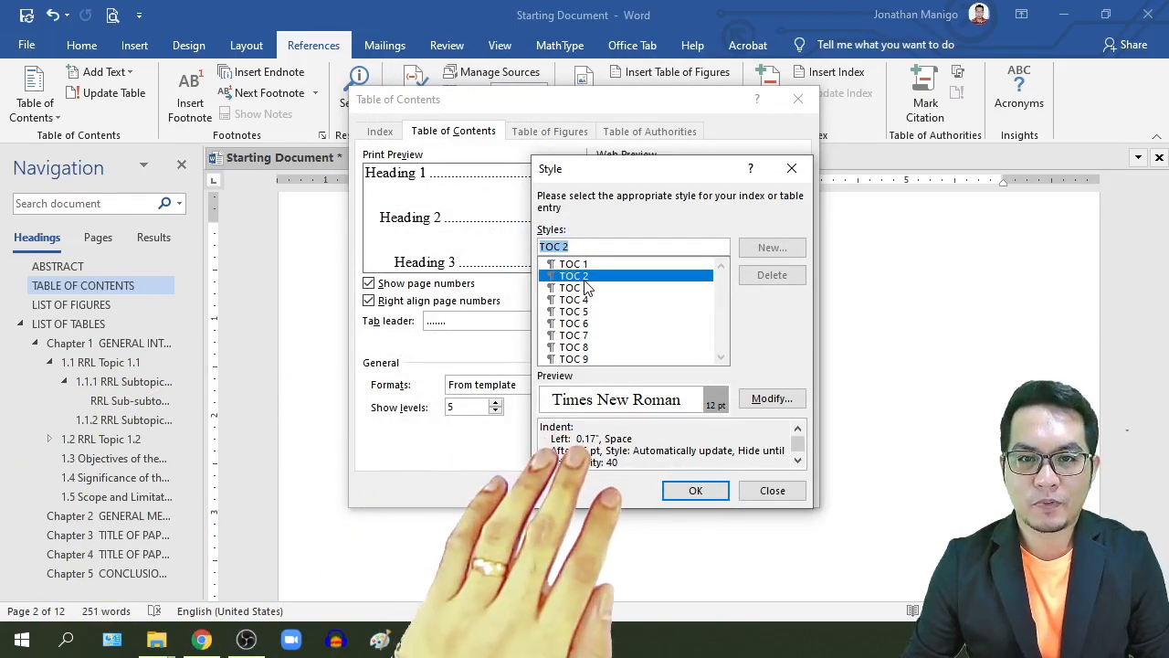
left_click(770, 400)
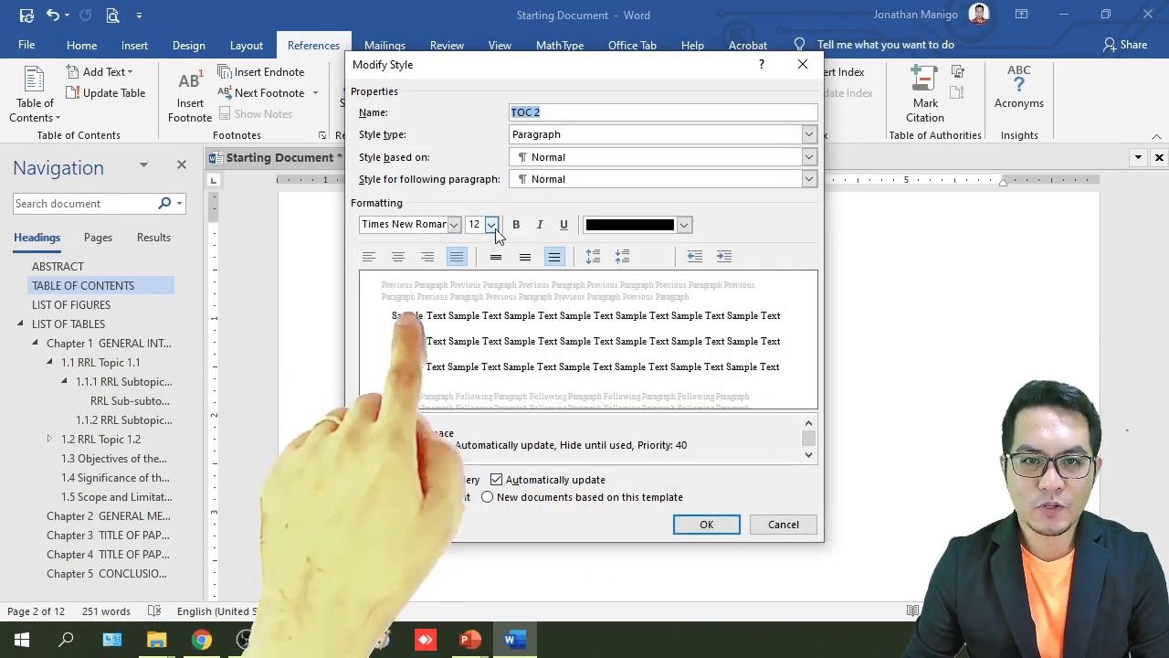
left_click(516, 227)
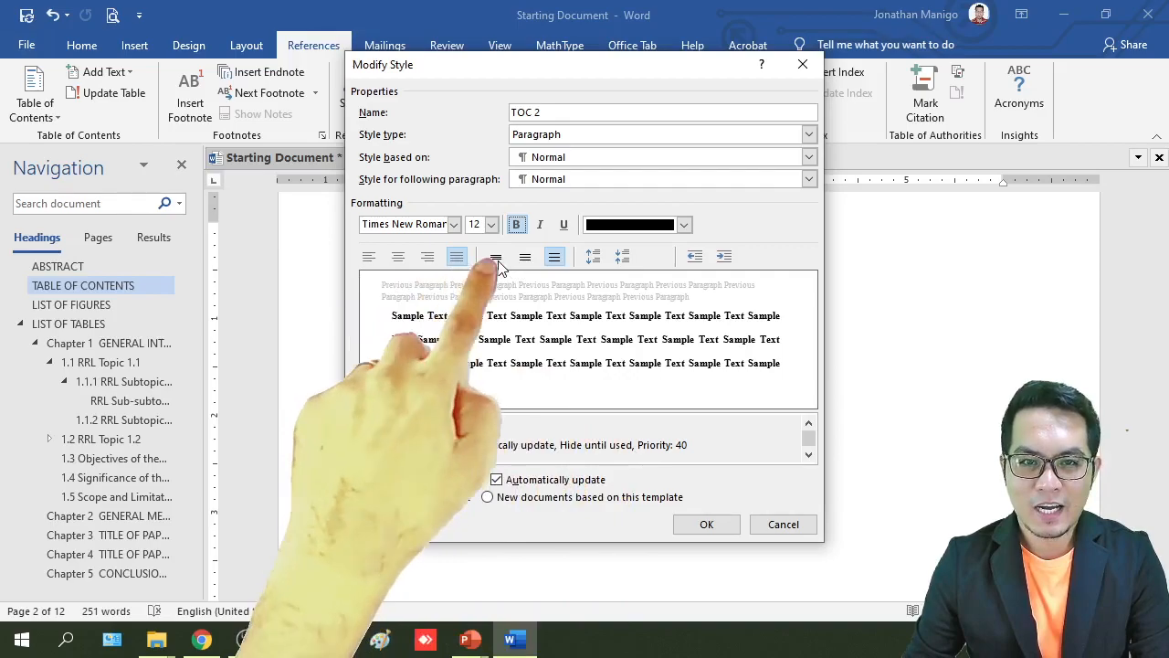
left_click(495, 257)
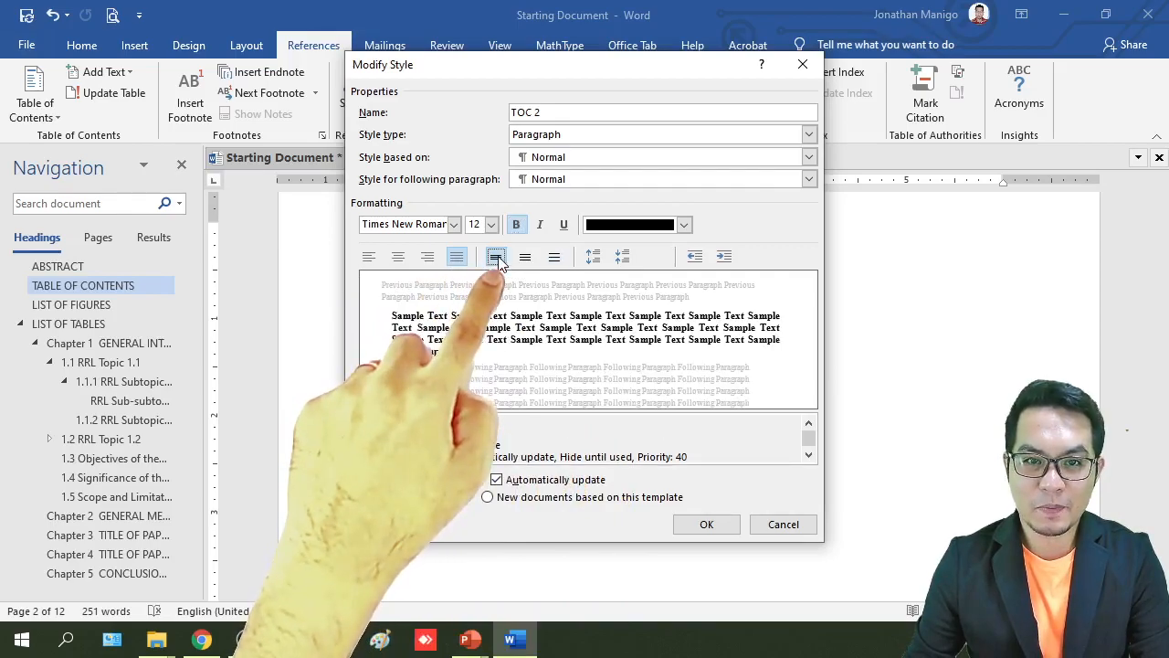
left_click(591, 258)
left_click(592, 258)
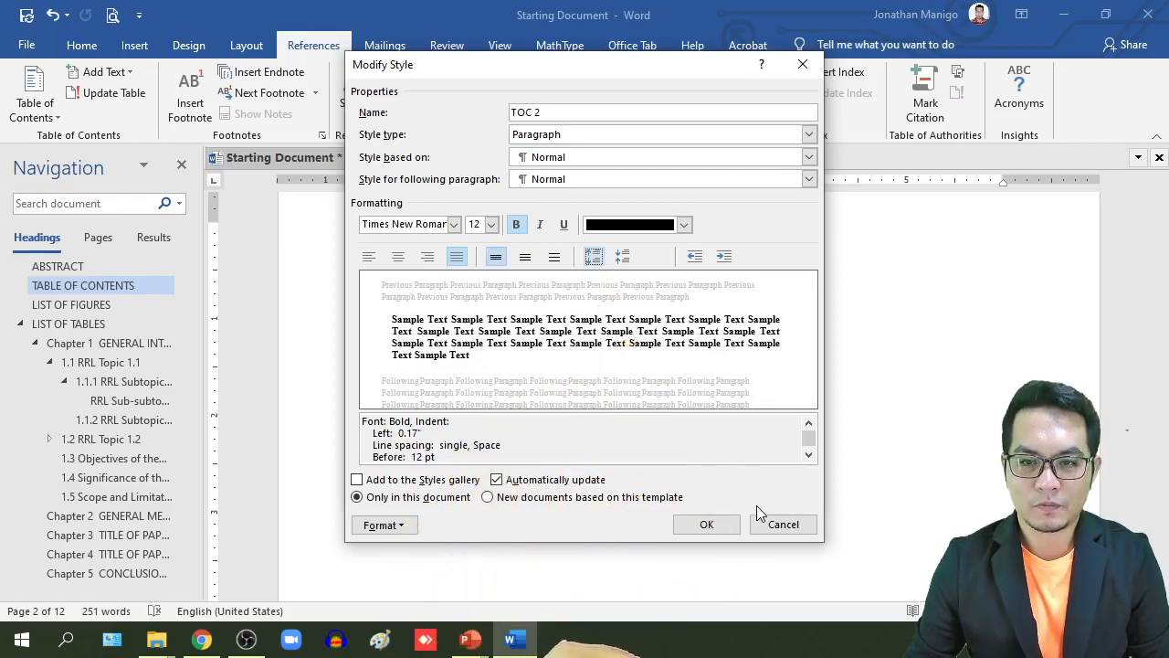
left_click(707, 525)
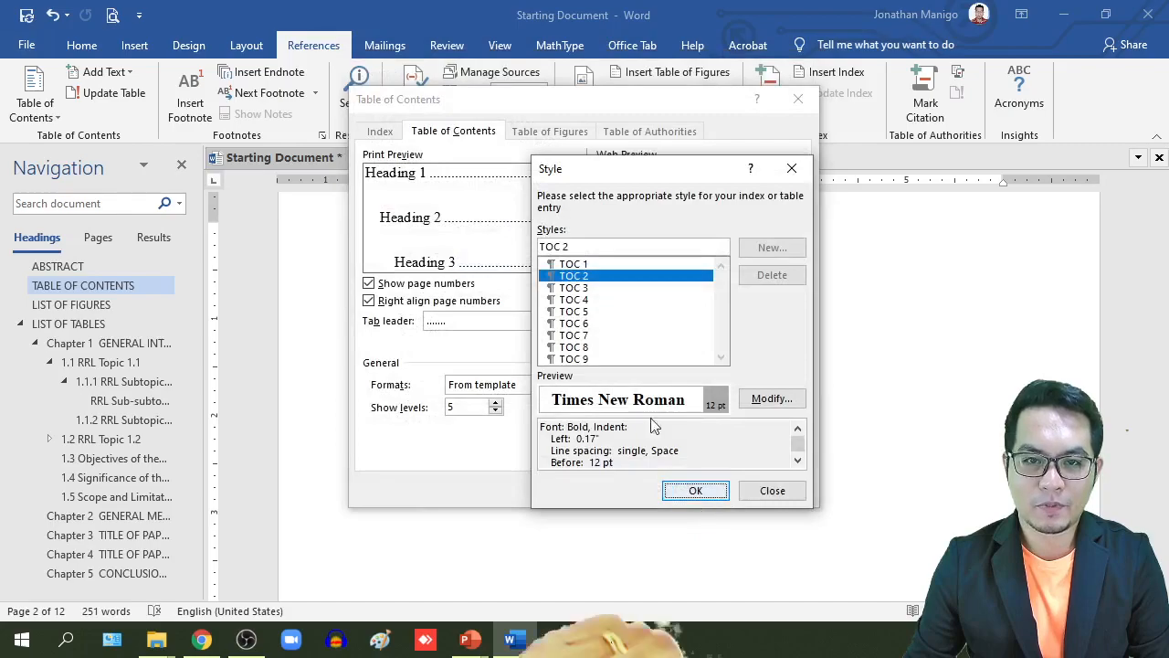
Modify the TOC 3 style to single line spacing with 12 pt paragraph spacing before.
left_click(572, 289)
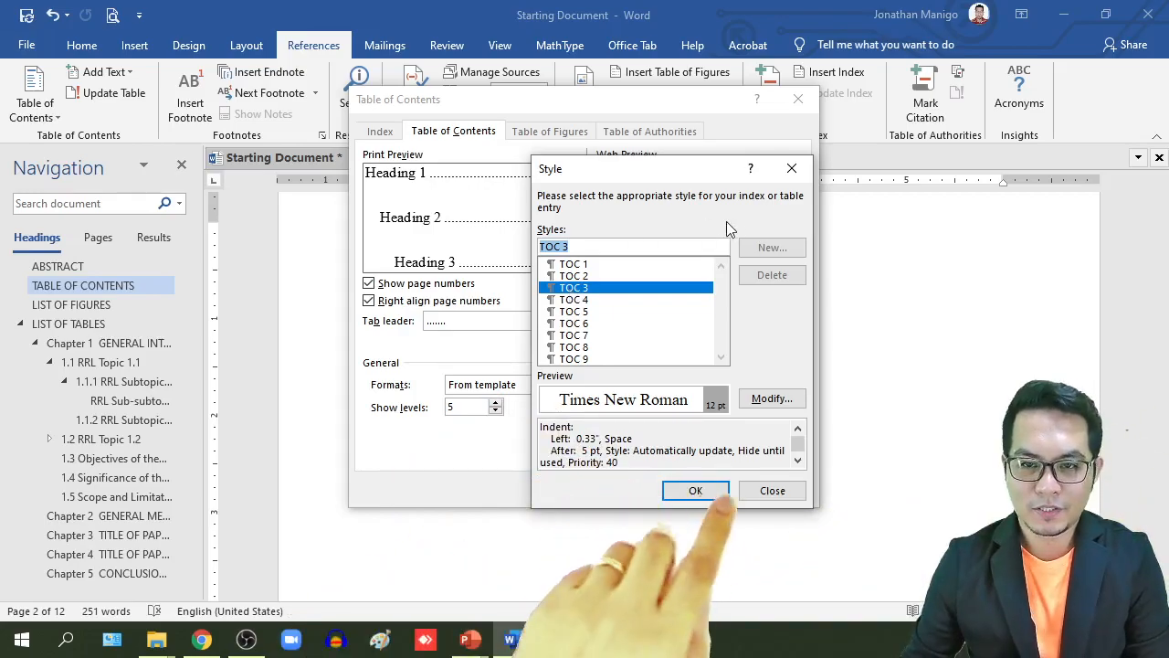
left_click(772, 399)
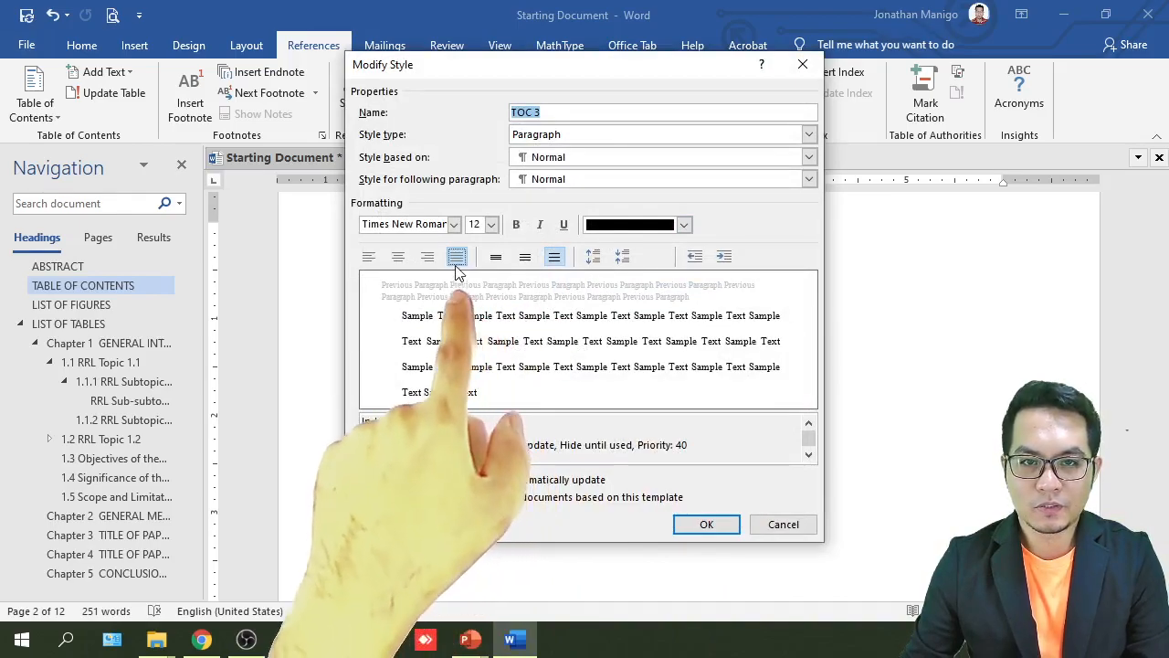
left_click(495, 258)
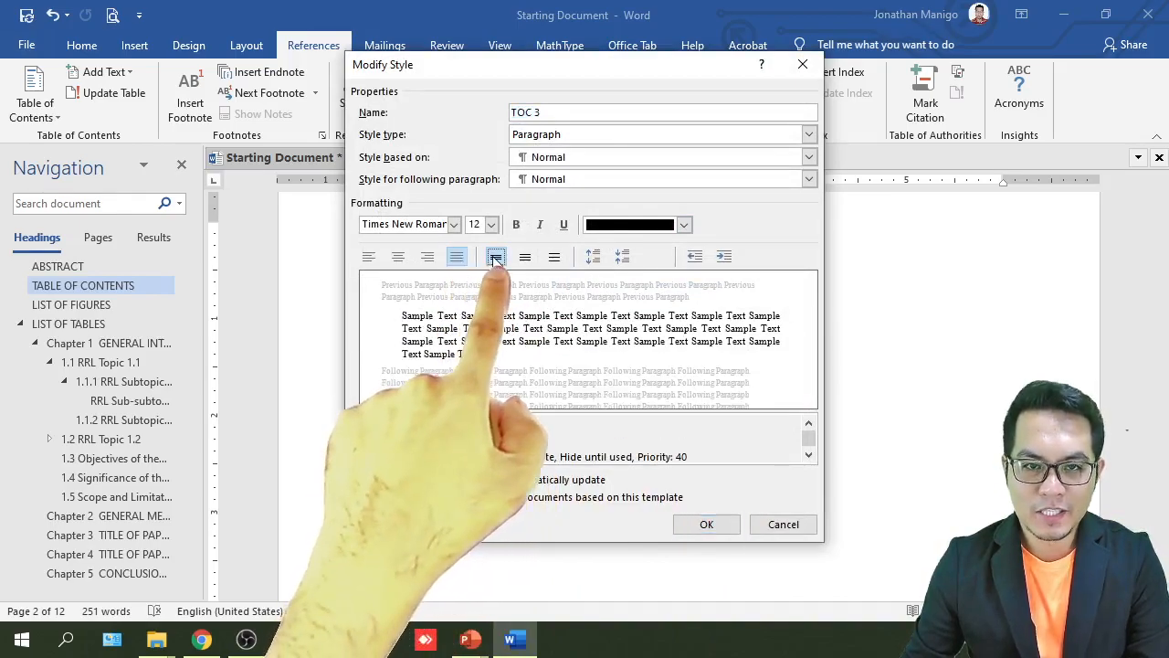
left_click(591, 258)
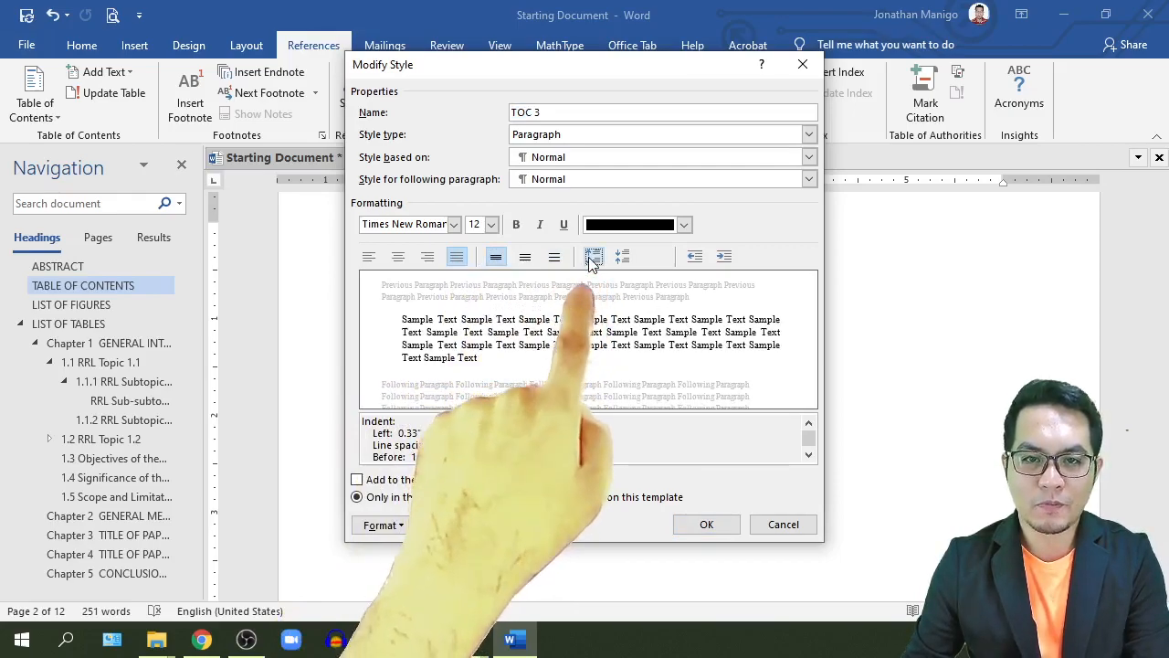
left_click(706, 525)
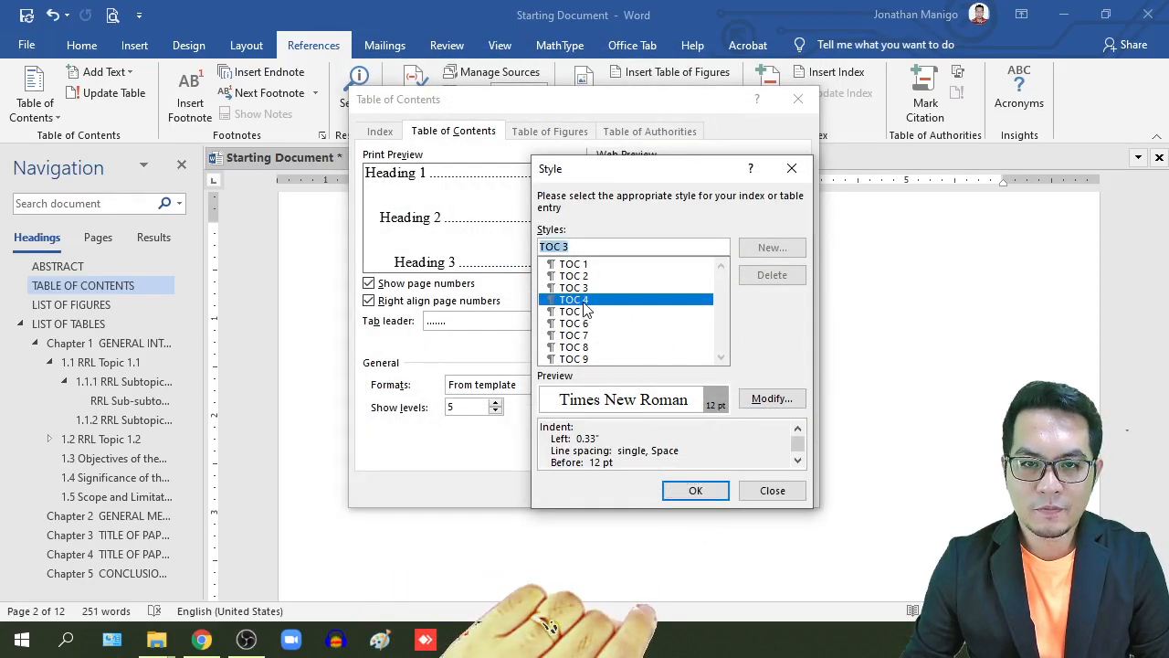
Give the TOC 4 style single line spacing and 12 pt paragraph spacing before.
left_click(772, 398)
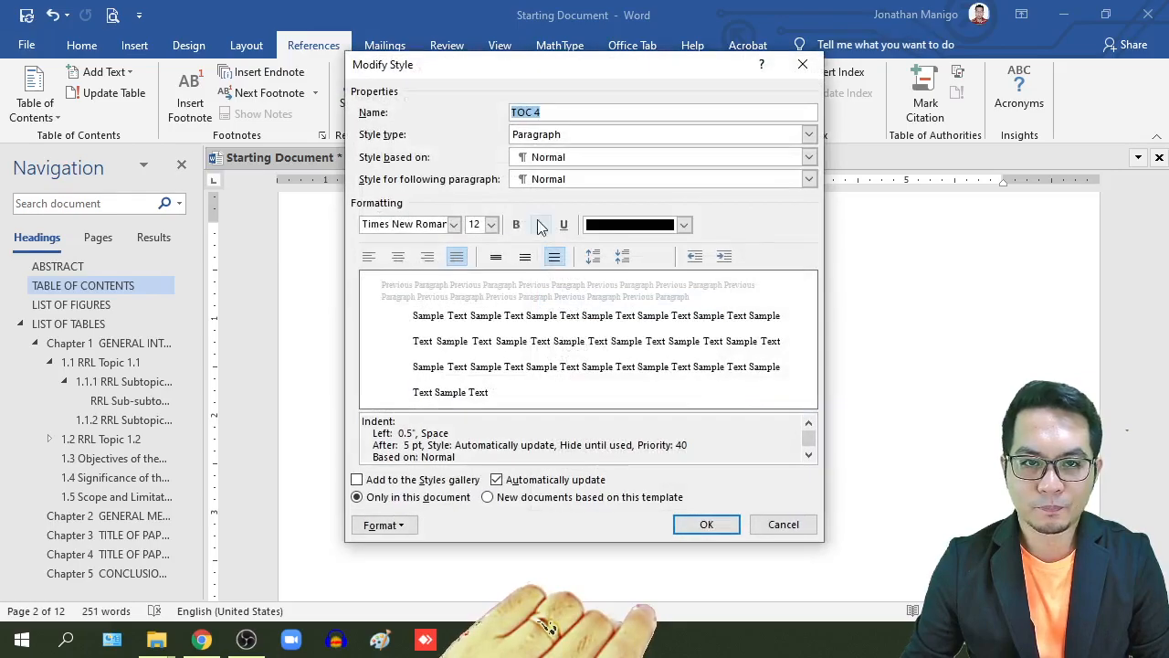
left_click(494, 258)
left_click(593, 255)
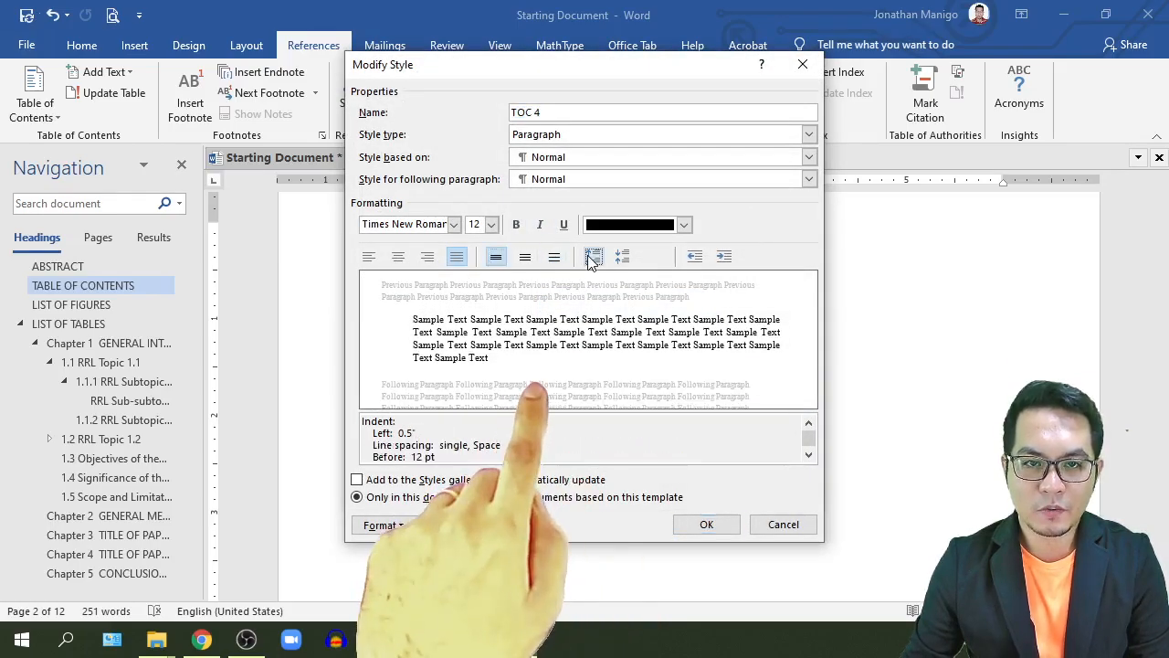
left_click(708, 524)
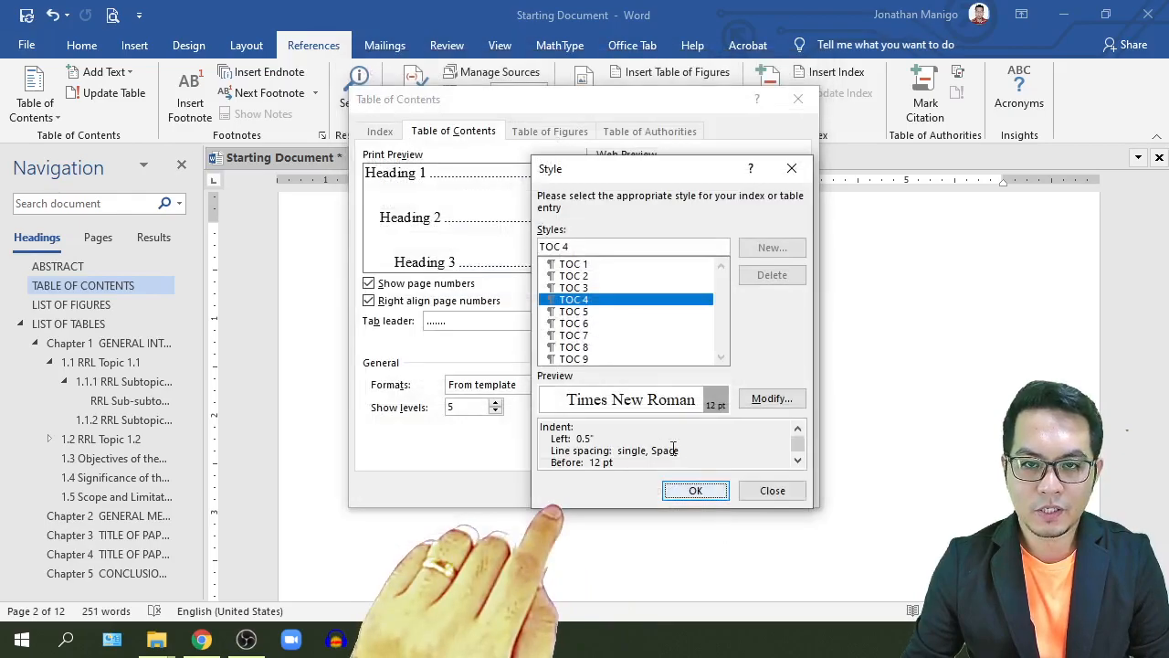
Modify the TOC 5 style to italic with single line spacing and 12 pt paragraph spacing before.
left_click(575, 312)
left_click(770, 398)
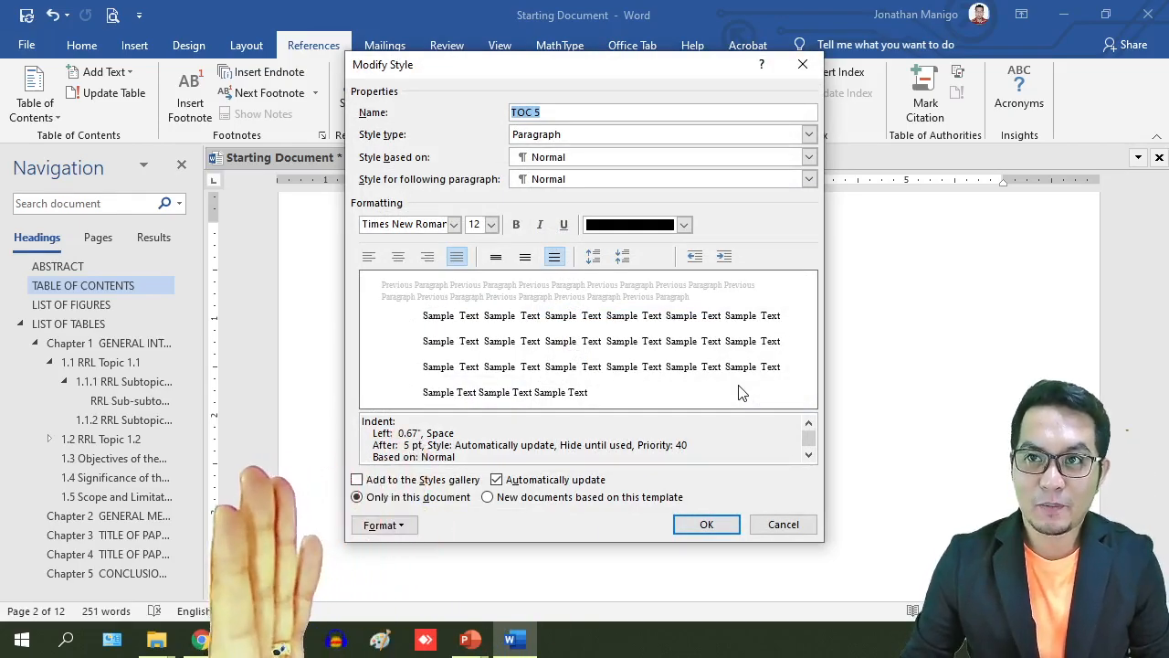
left_click(542, 226)
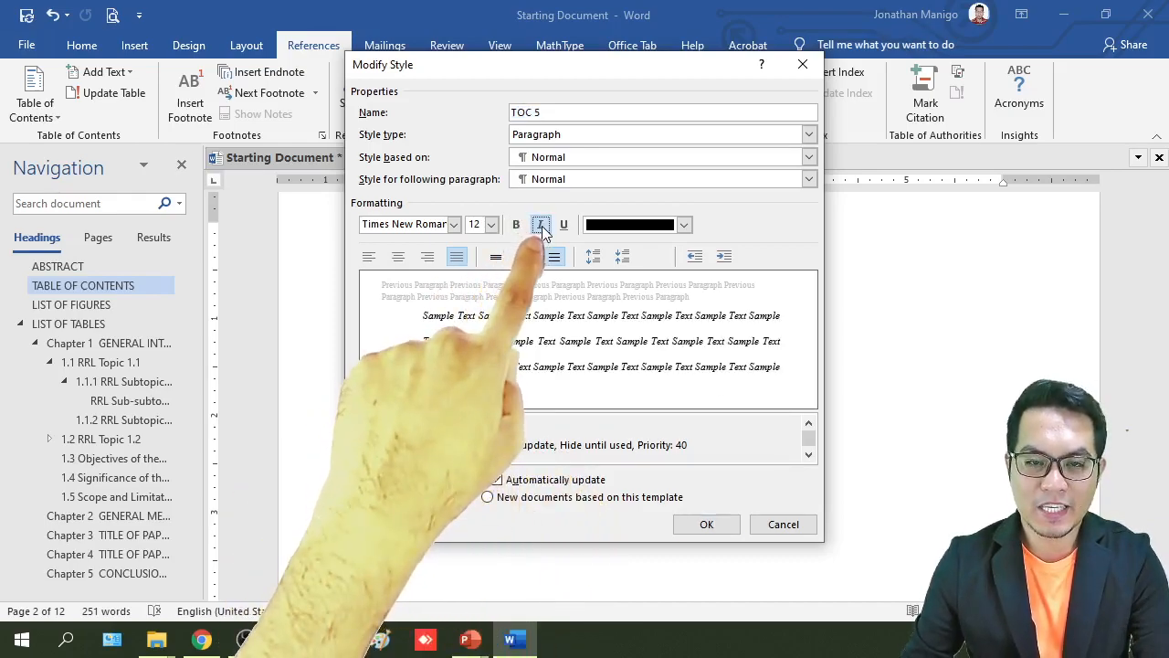
left_click(495, 257)
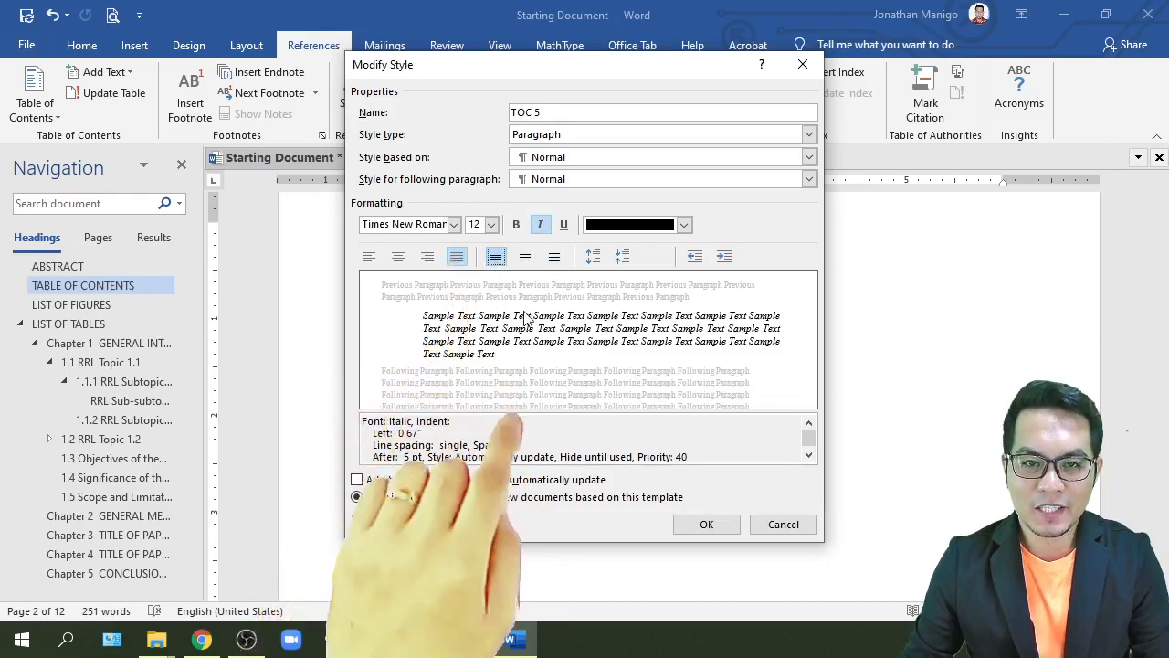
left_click(592, 263)
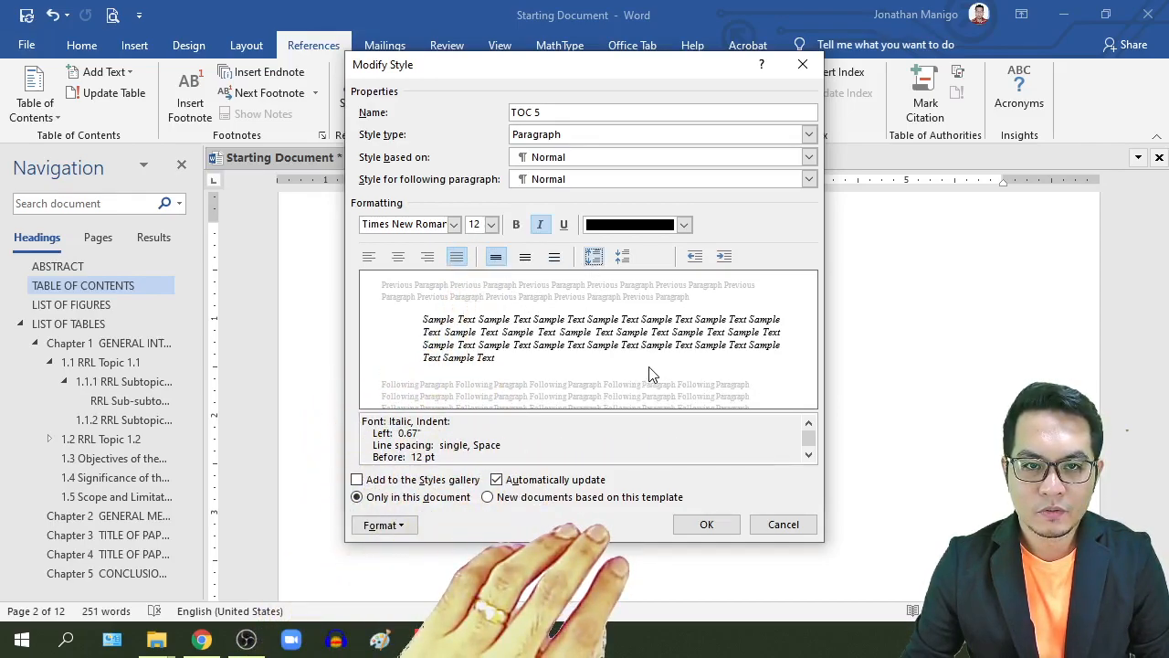
left_click(707, 526)
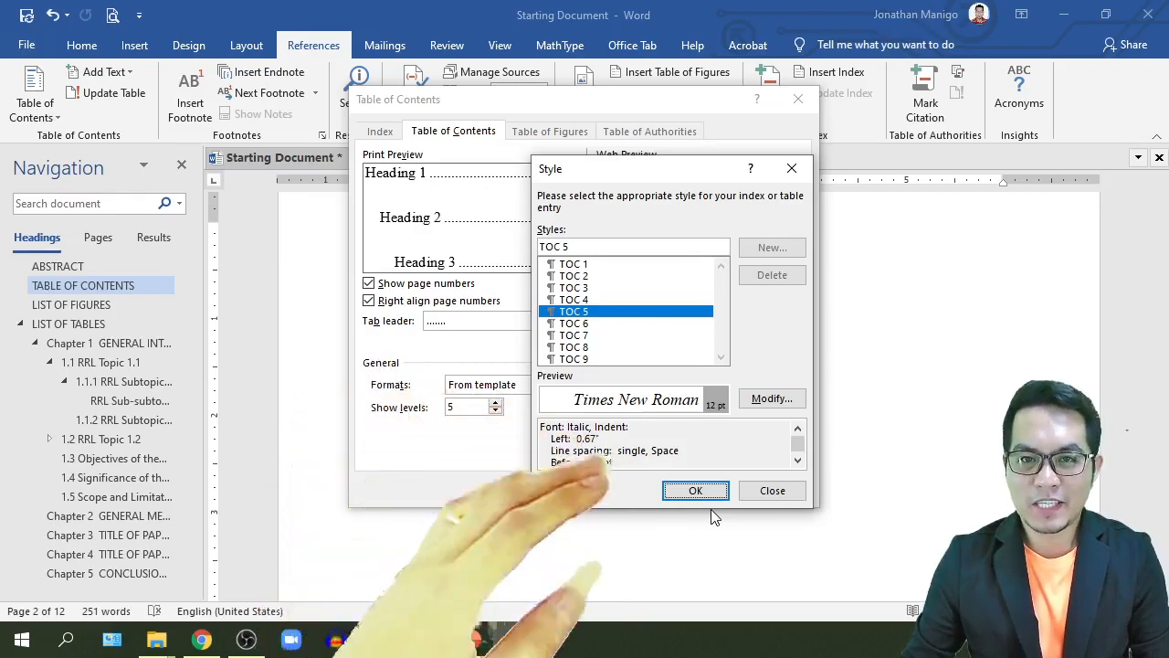
Accept the modified TOC styles, check the print preview and insert the five-level table of contents with dotted tab leaders.
left_click(701, 493)
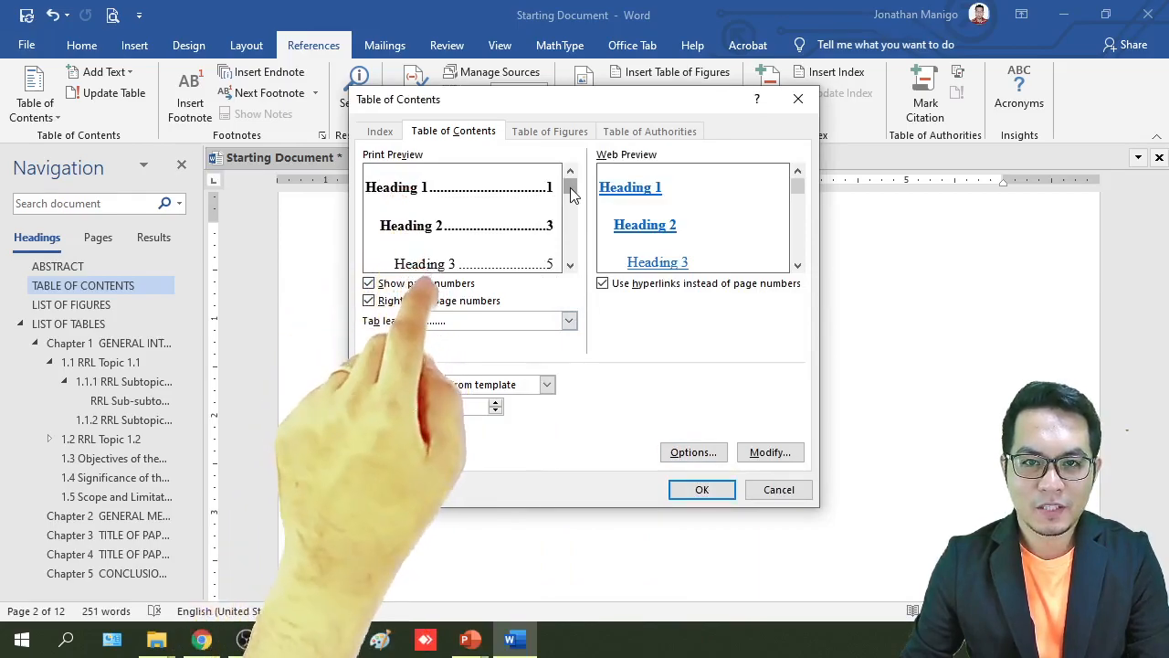
left_click_drag(570, 189, 559, 252)
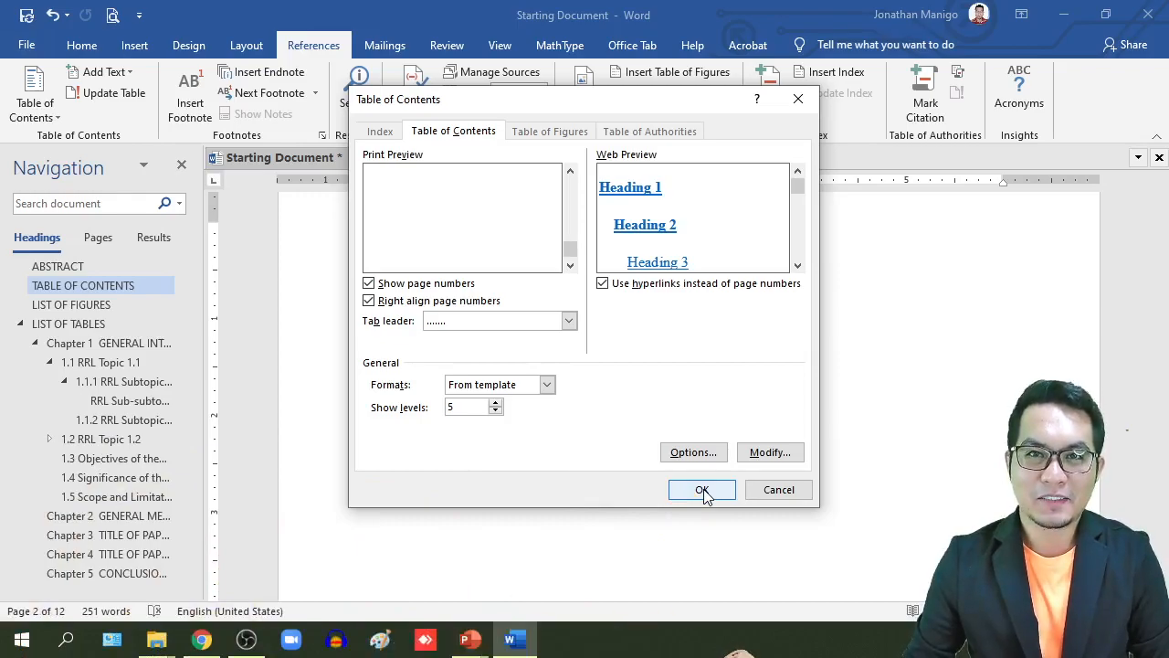
left_click(702, 491)
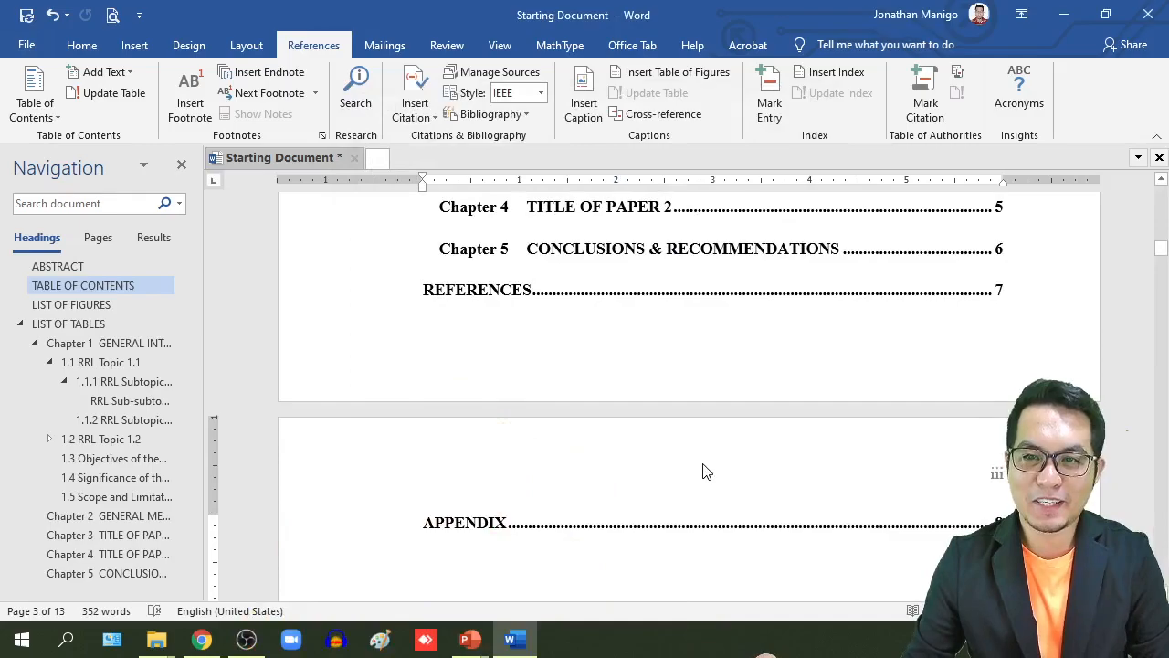
Review the inserted table of contents, checking the entry levels, formatting and page numbers from ABSTRACT to APPENDIX.
scroll(703, 494, "up", 5)
scroll(705, 464, "up", 7)
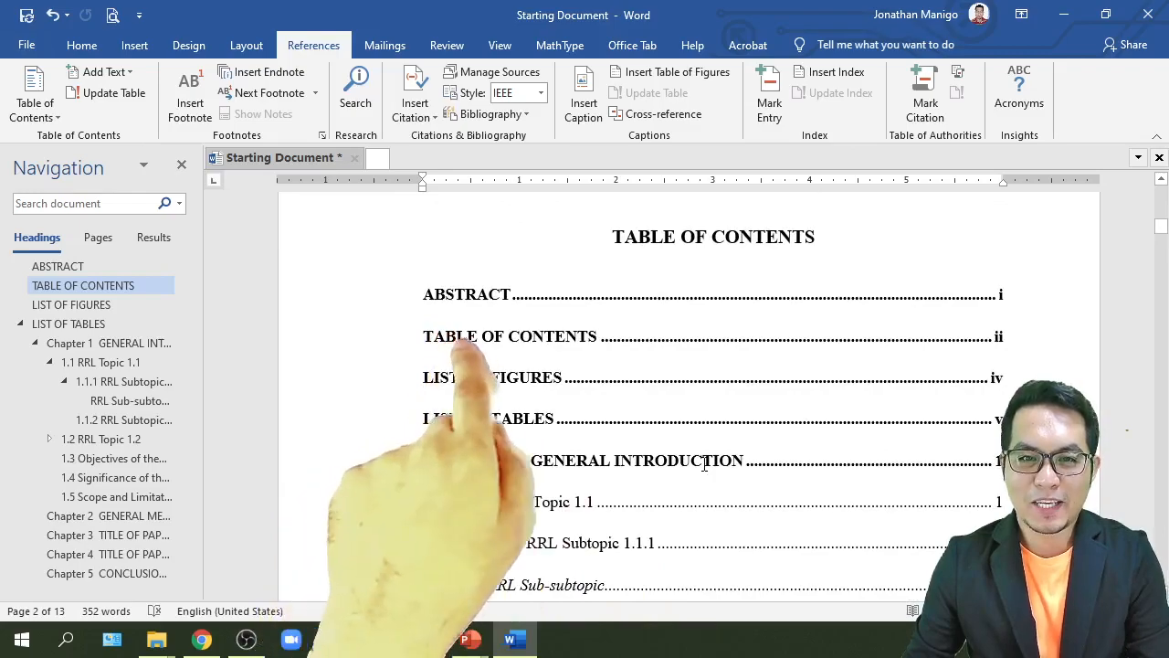
scroll(713, 463, "down", 2)
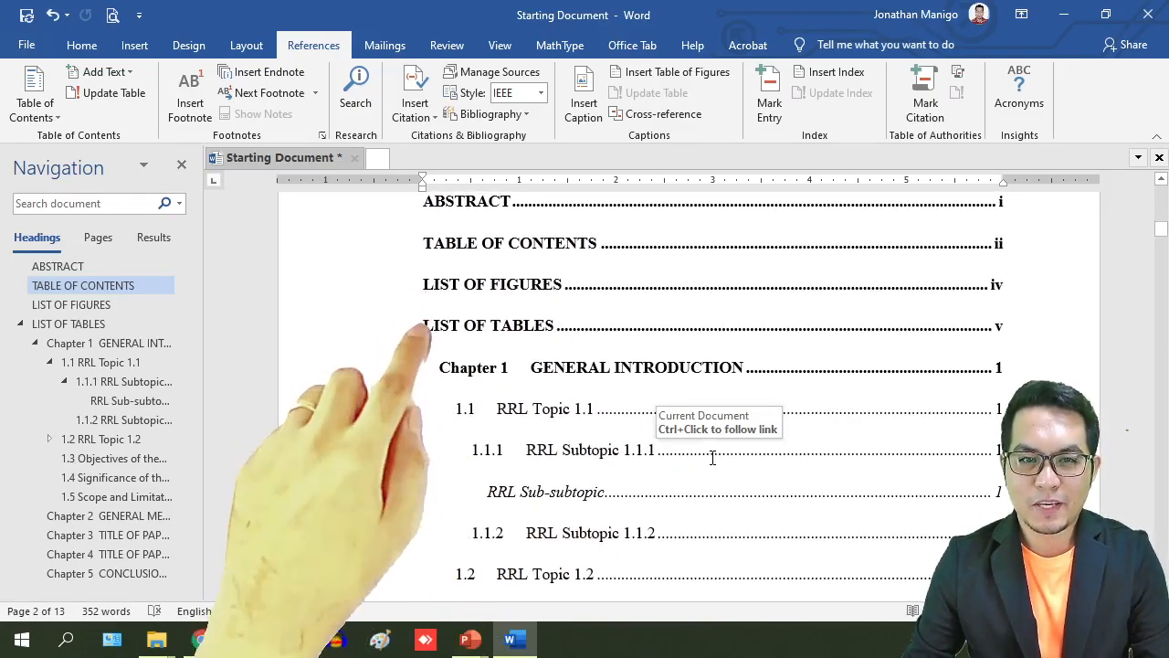
scroll(712, 457, "down", 2)
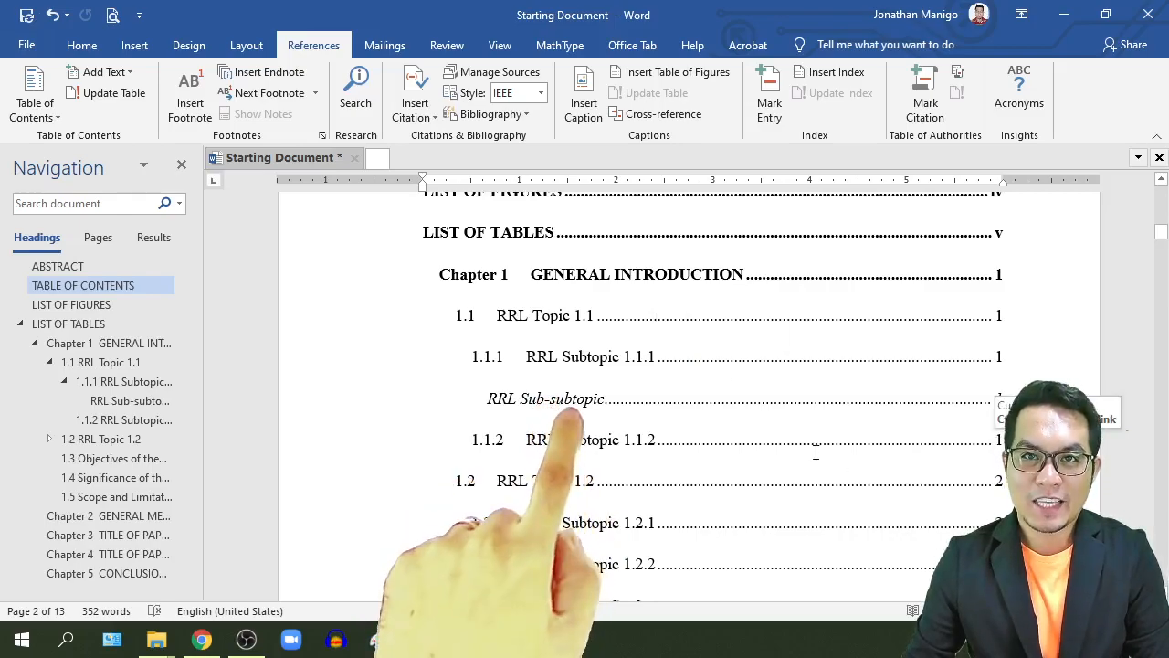
scroll(816, 452, "down", 2)
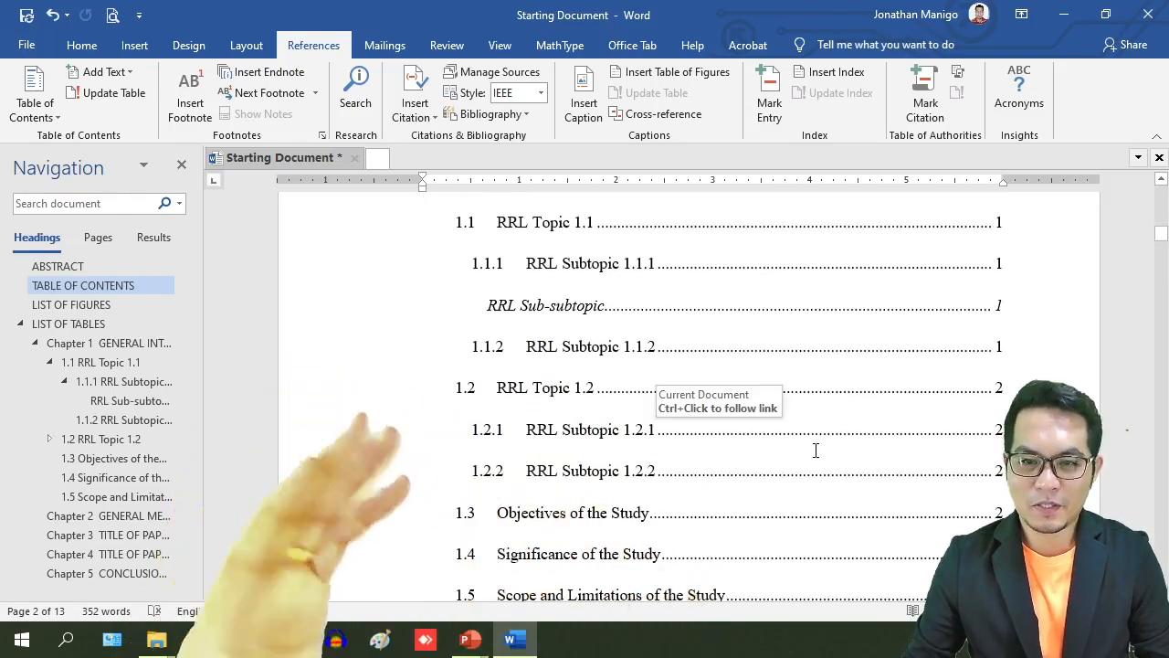
scroll(816, 449, "down", 10)
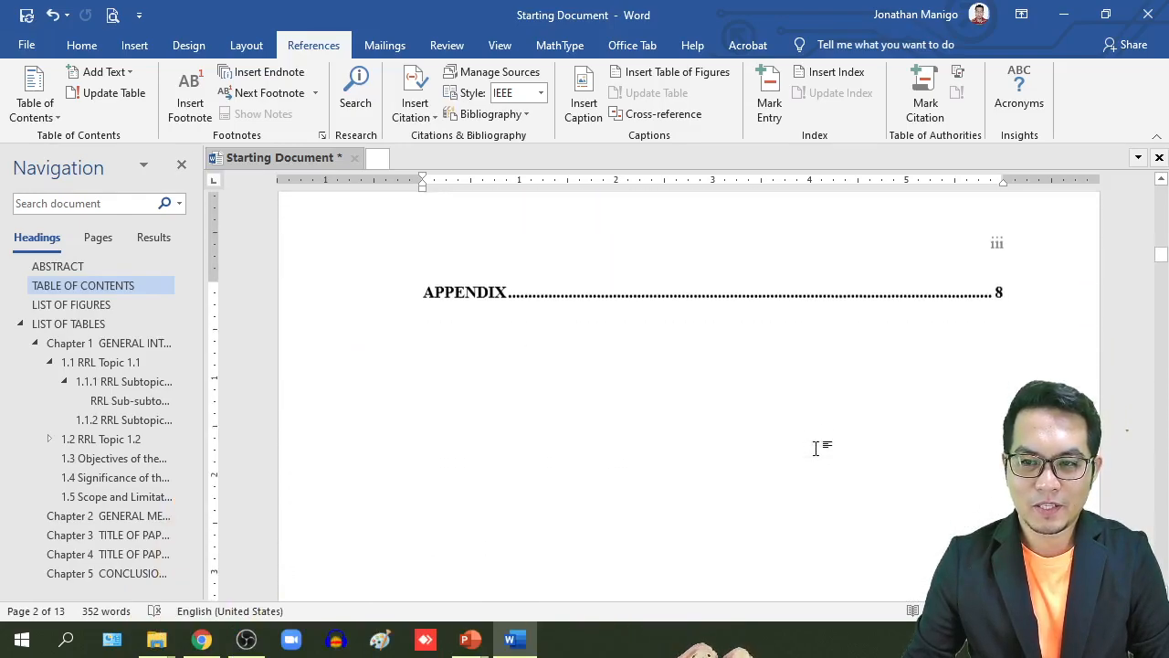
scroll(816, 449, "up", 5)
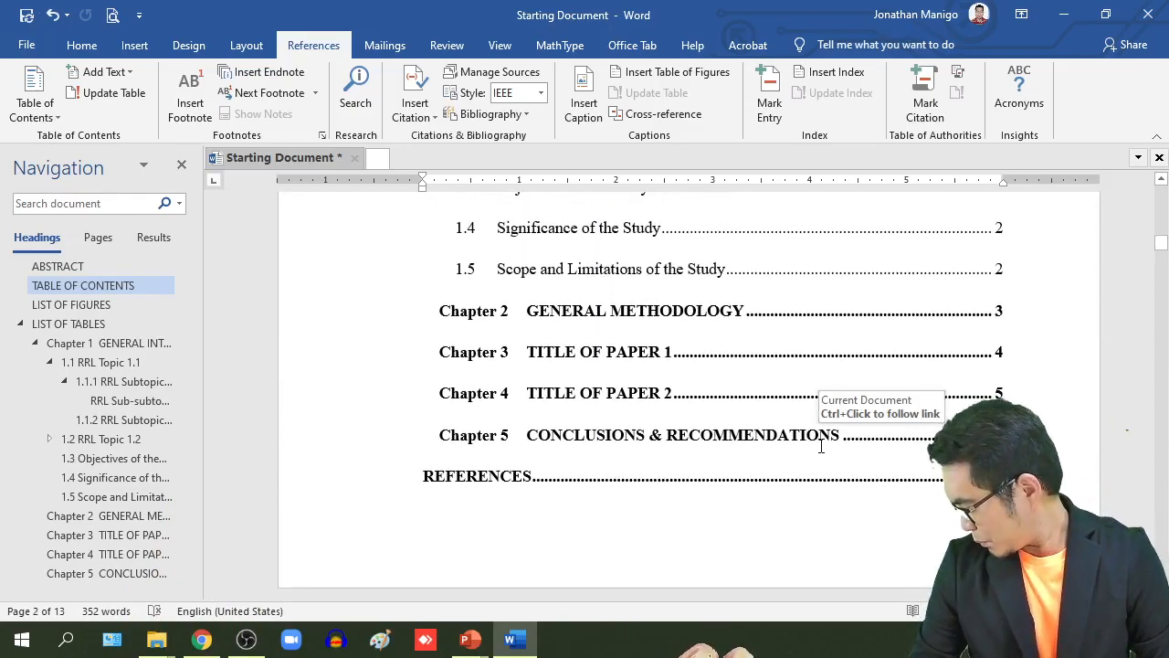
scroll(841, 446, "up", 4)
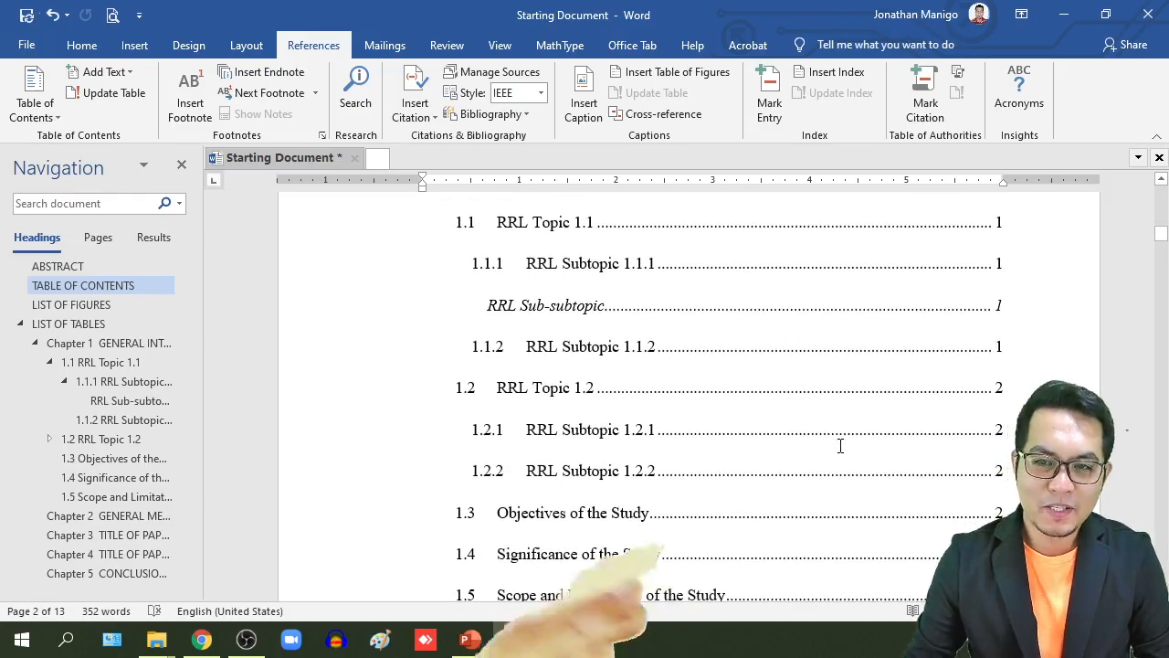
scroll(840, 445, "down", 3)
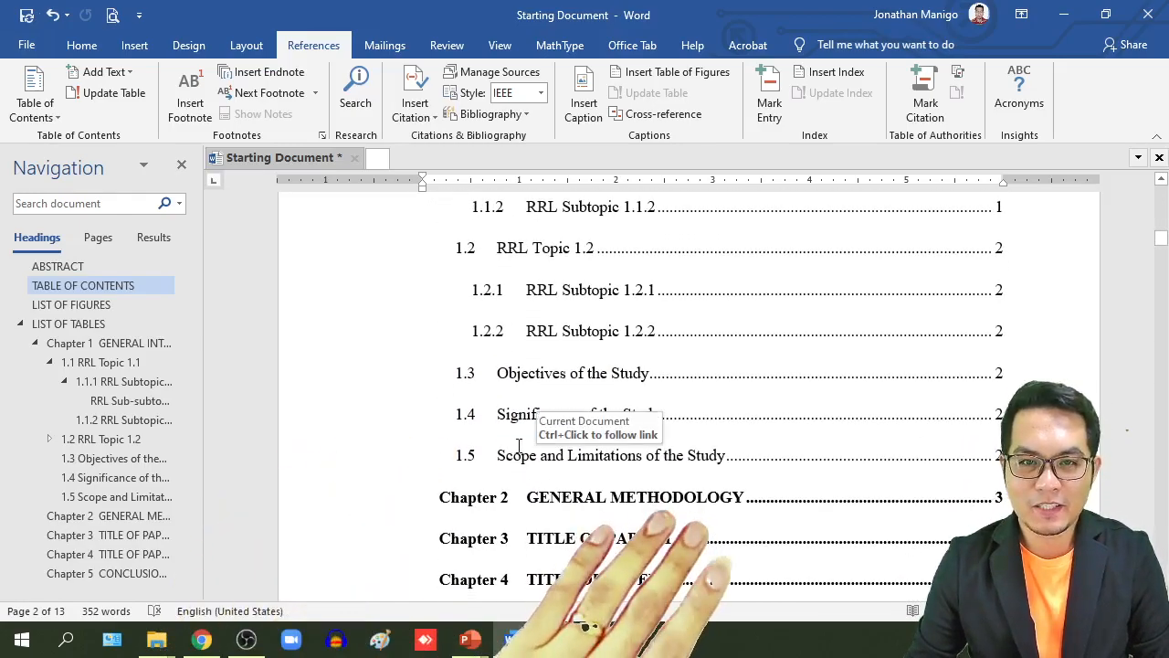
Duplicate the heading RRL Subtopic 1.1.1 directly above the RRL Sub-subtopic heading, leaving no empty line between them.
left_click(101, 365)
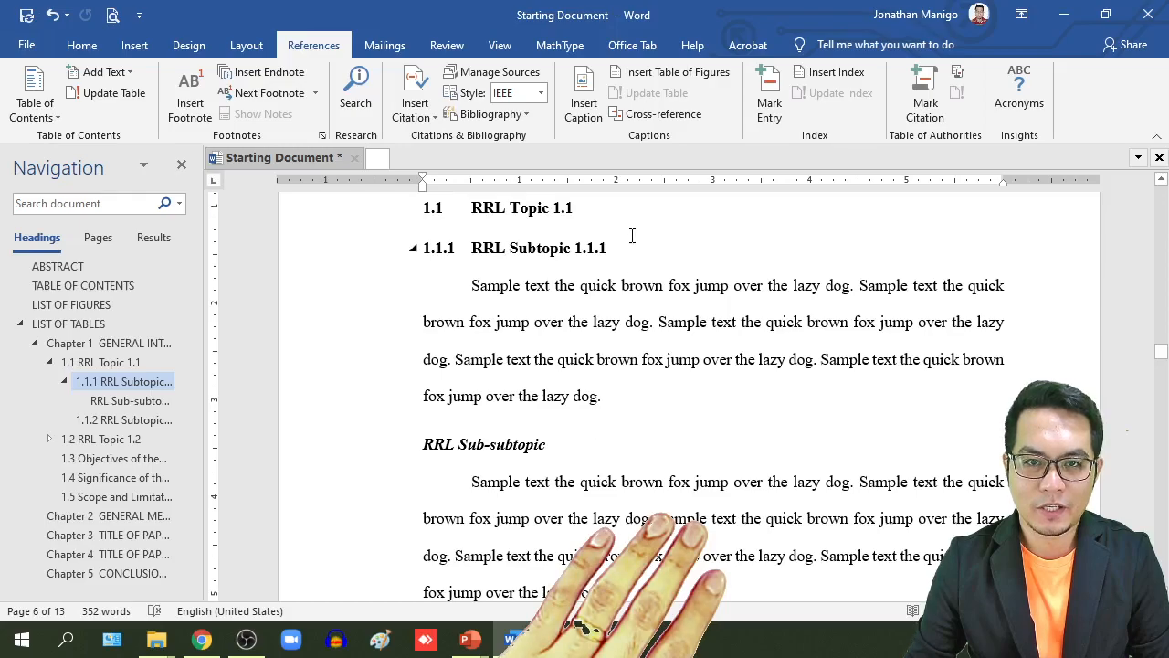
left_click_drag(628, 247, 476, 251)
key("ctrl+c")
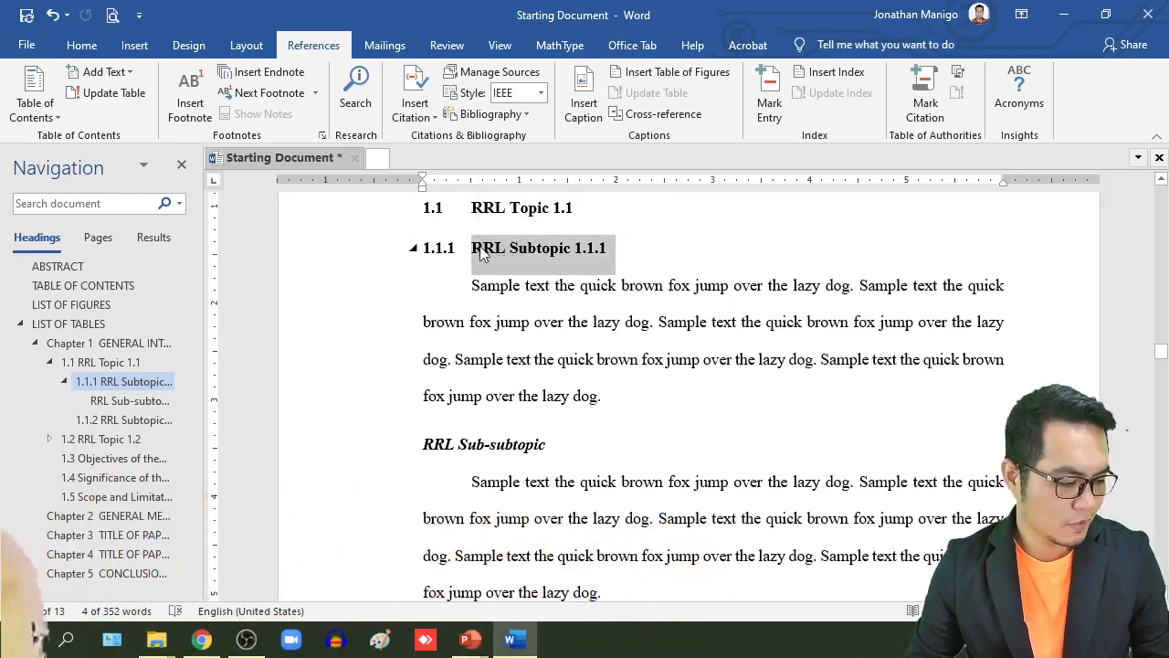
left_click(629, 397)
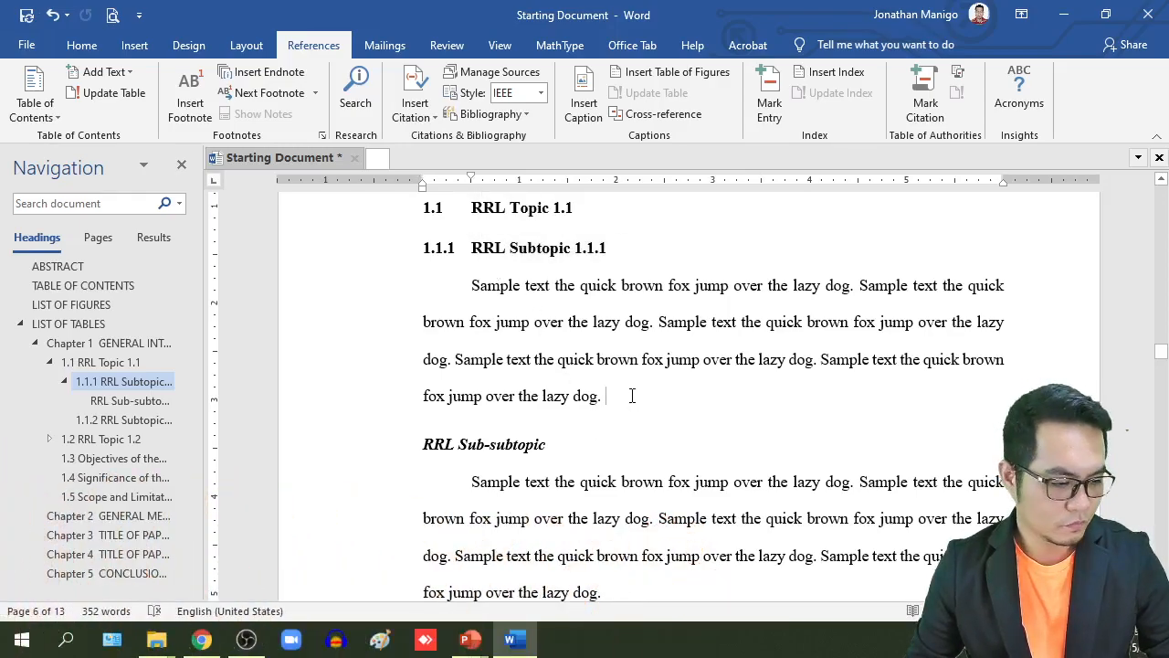
key("Return")
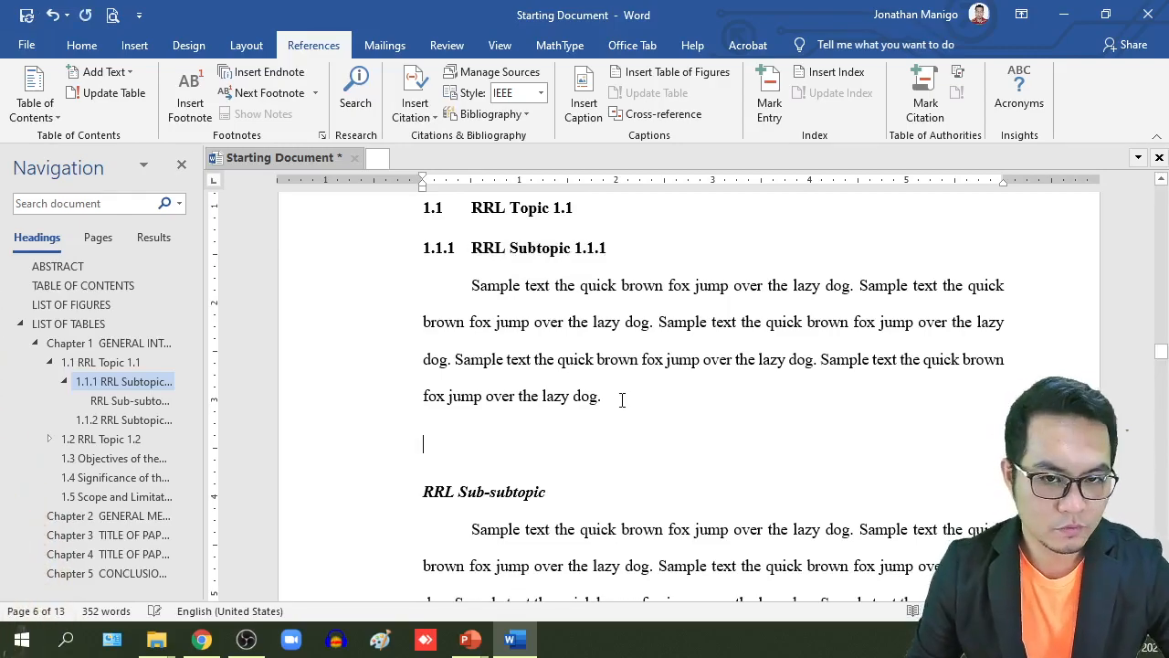
key("ctrl+v")
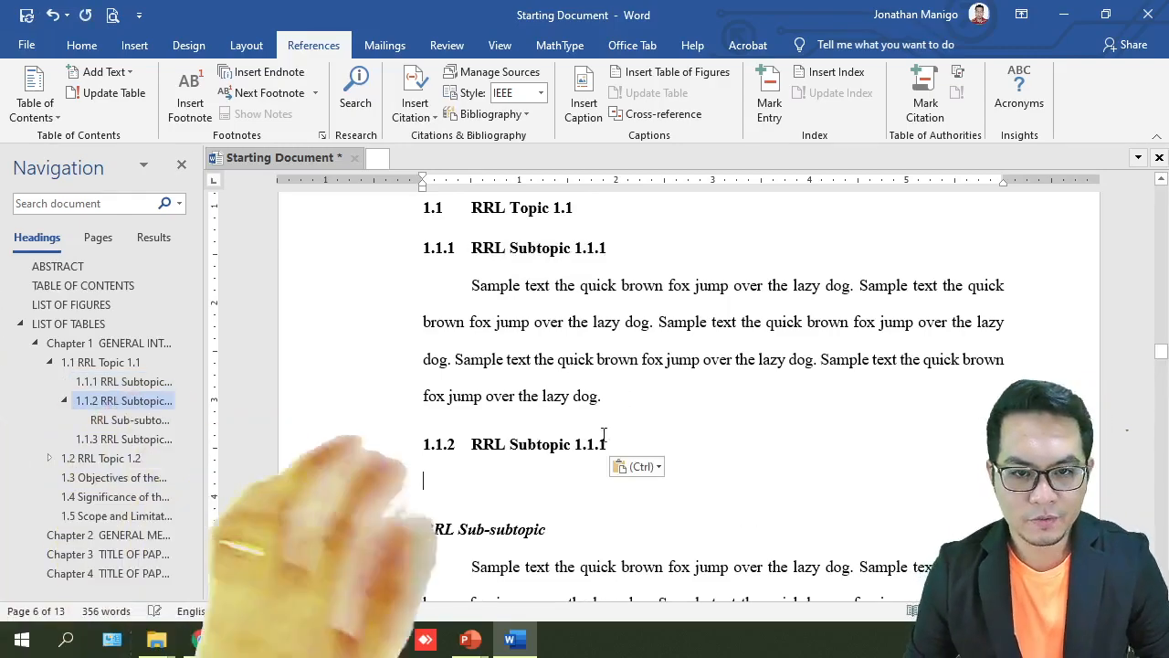
key("BackSpace")
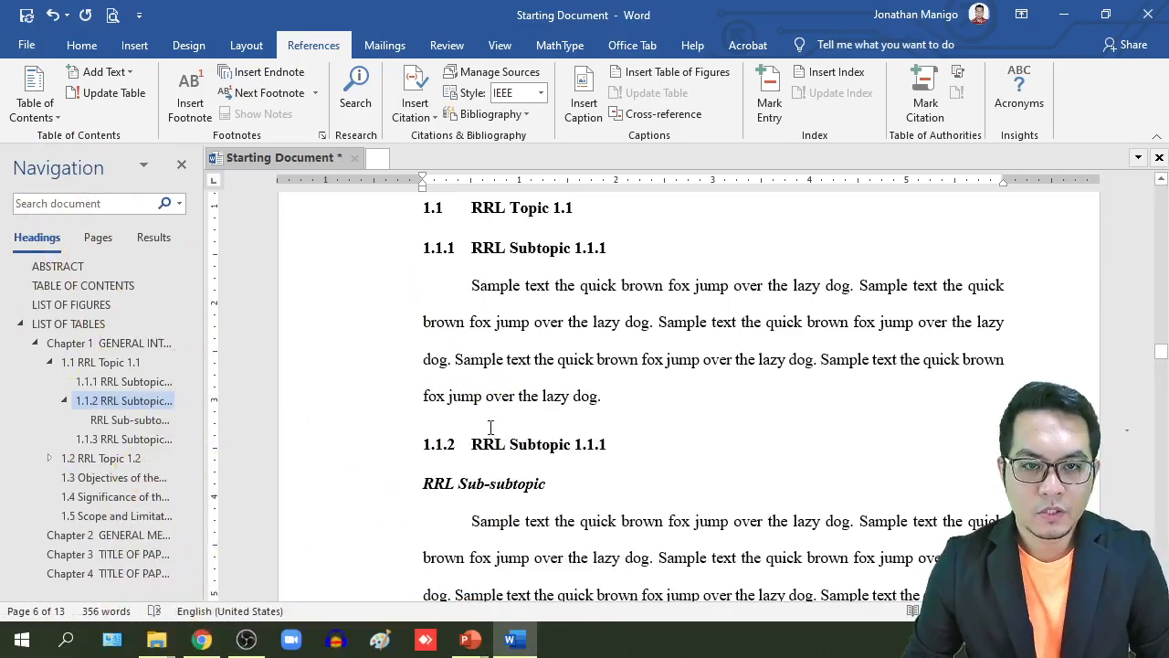
Remove the trailing 1.1.1 from the titles of headings 1.1.2 and 1.1.1 so both read RRL Subtopic.
left_click(451, 442)
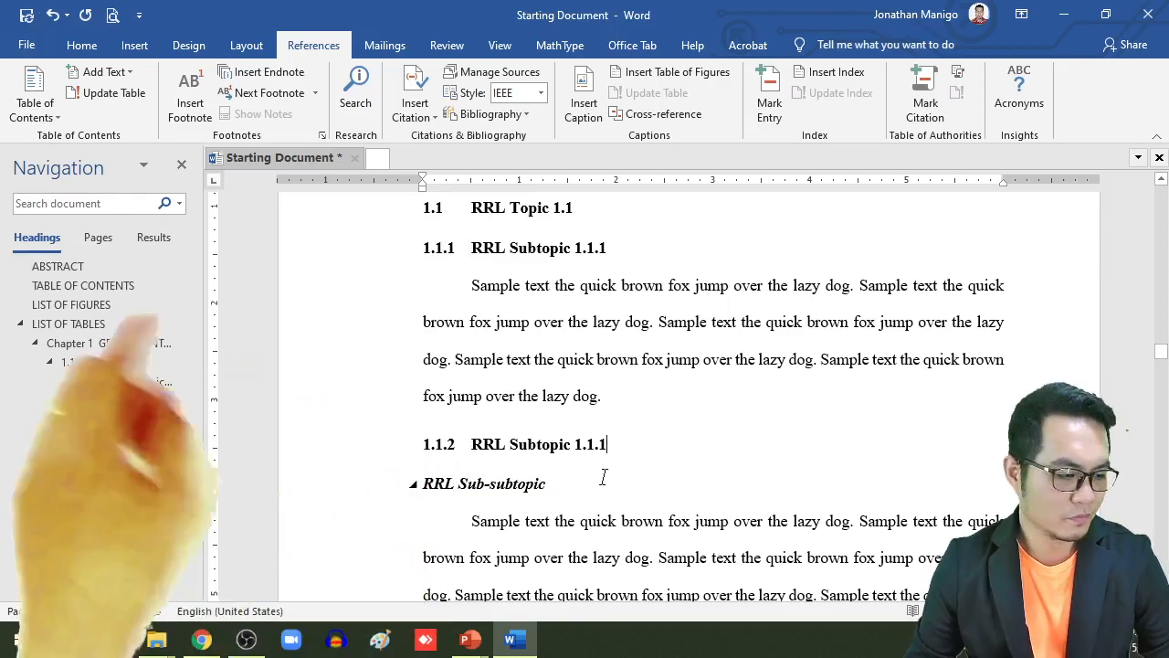
key("BackSpace")
key("BackSpace")
key("BackSpace")
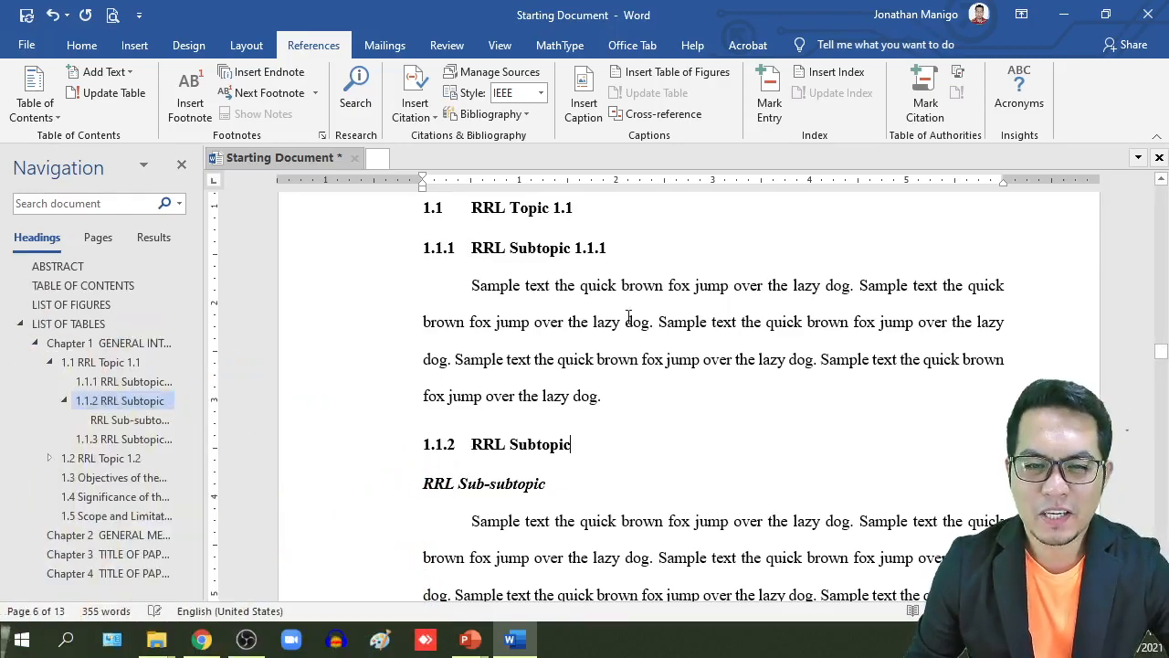
left_click(621, 243)
key("BackSpace")
key("BackSpace")
key("BackSpace")
key("BackSpace")
key("BackSpace")
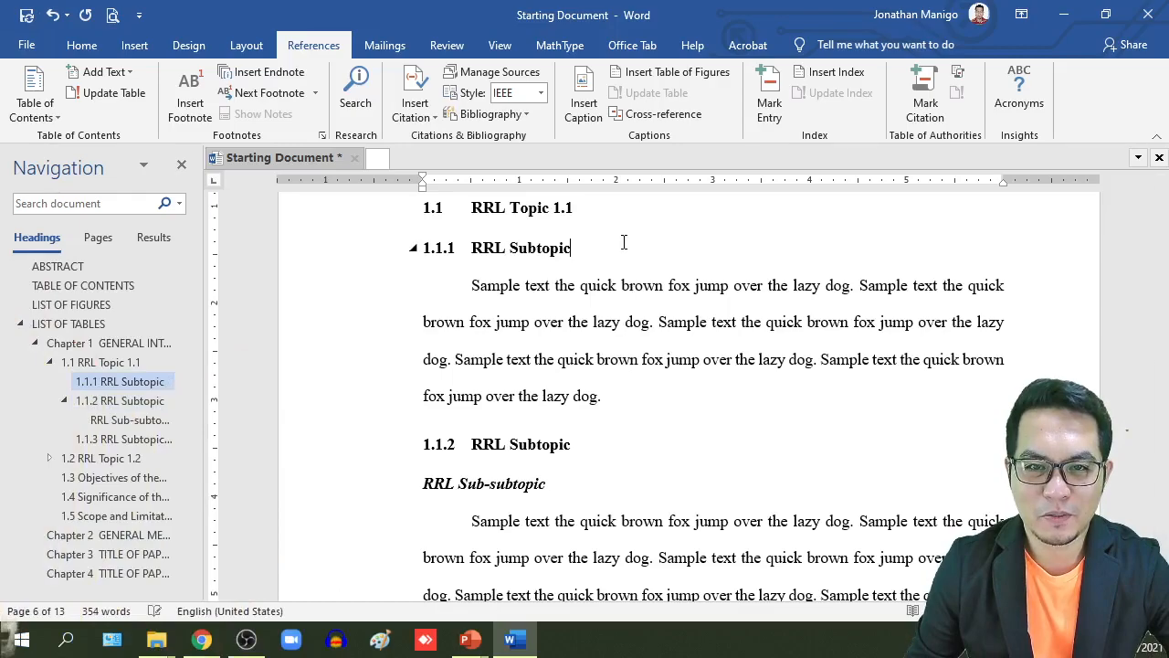
Remove the trailing 1.1 from the title of heading 1.1 so it reads RRL Topic.
left_click(574, 207)
key("BackSpace")
key("BackSpace")
key("BackSpace")
key("BackSpace")
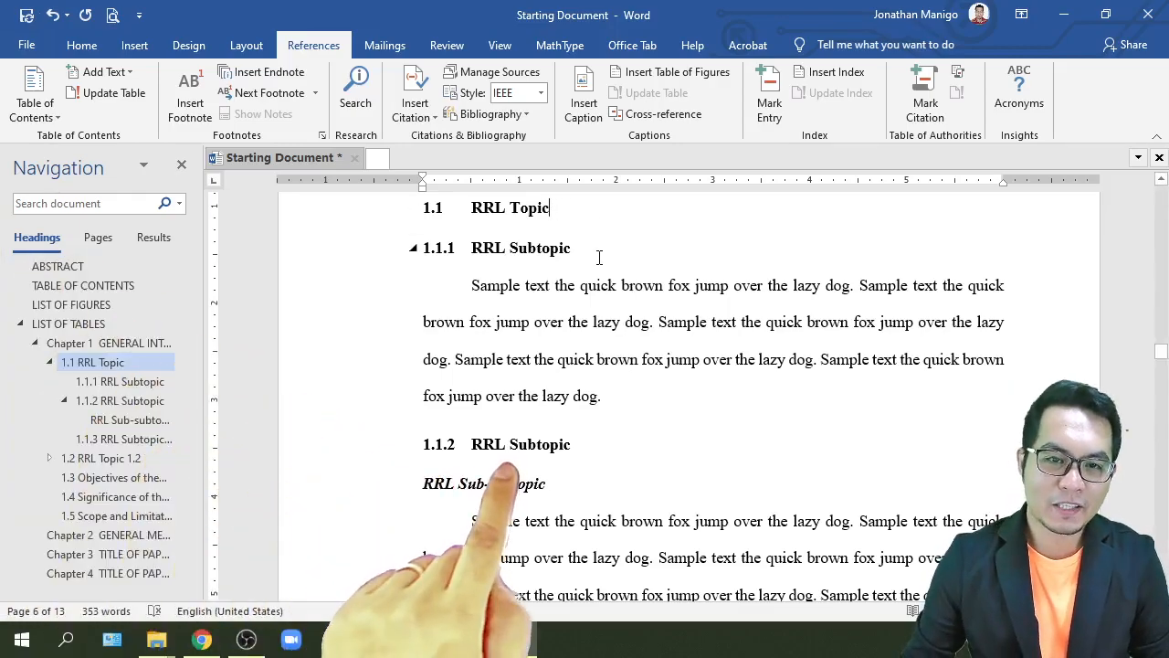
left_click(629, 327)
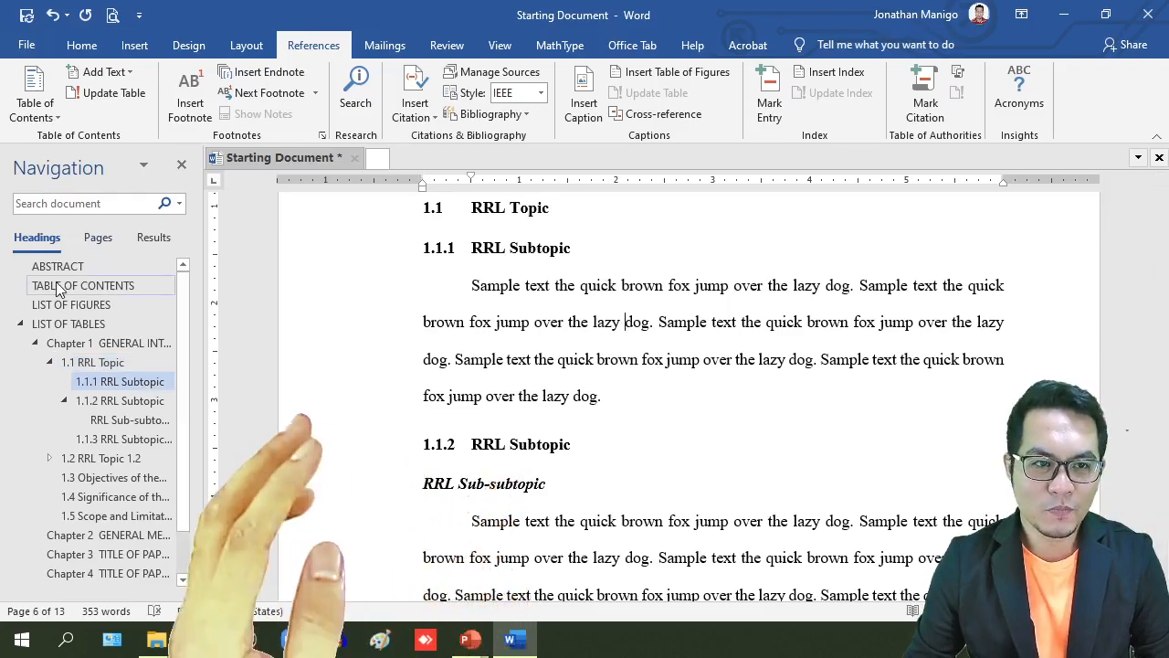
Update the entire table of contents to include the changed and added headings.
left_click(80, 287)
scroll(548, 421, "down", 2)
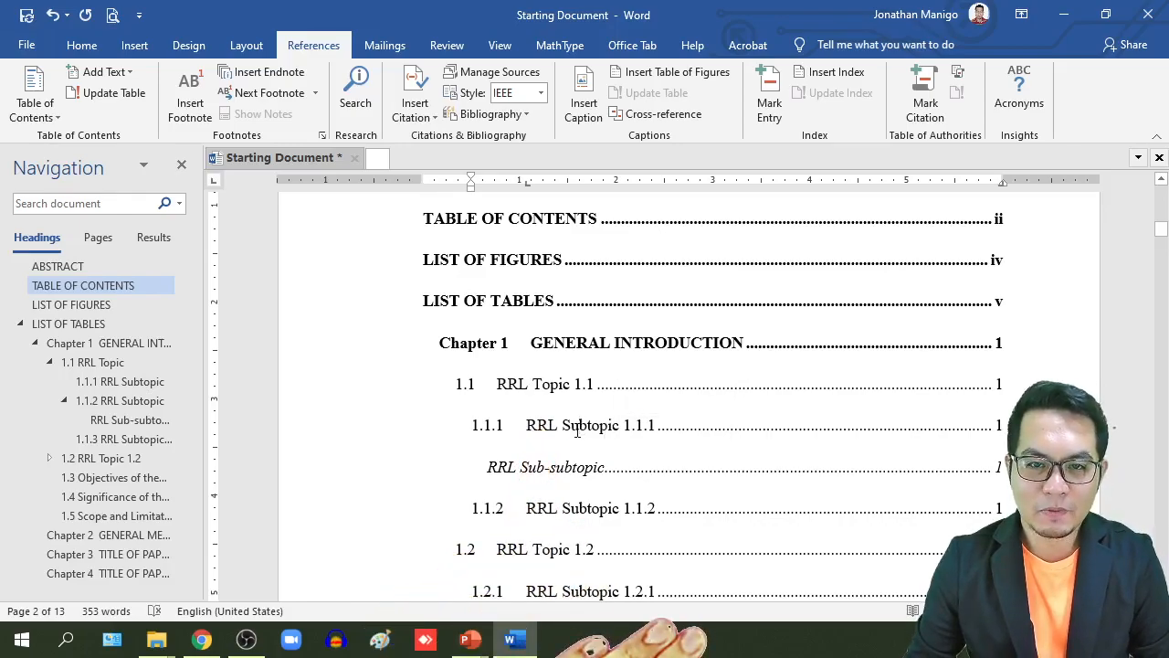
right_click(577, 432)
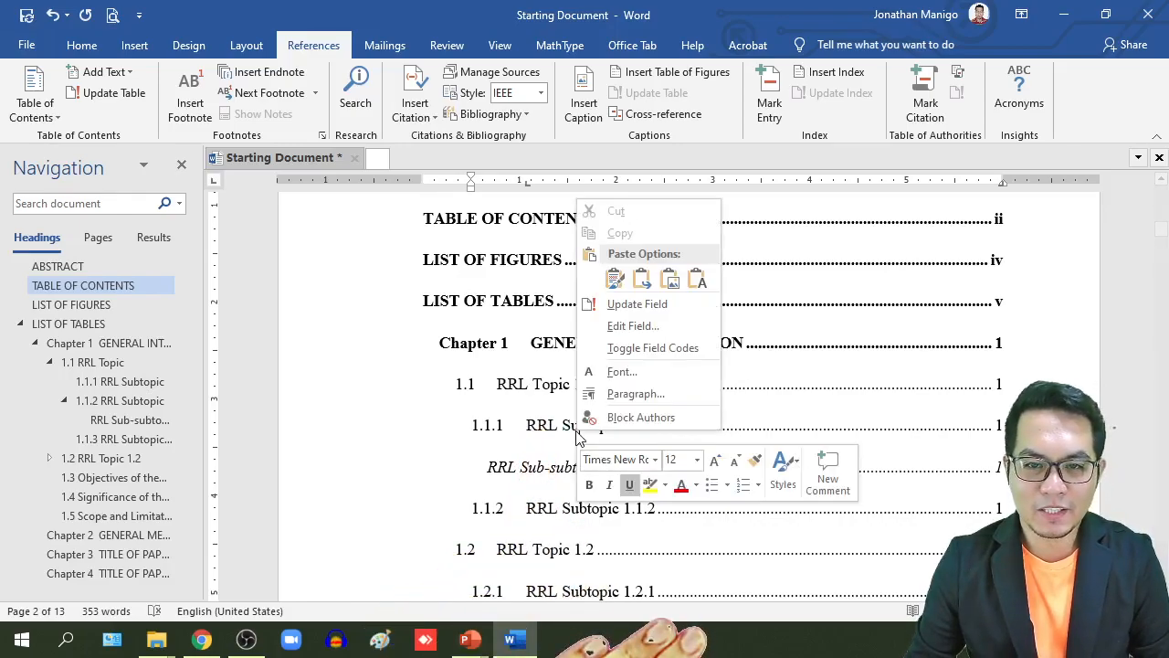
left_click(644, 304)
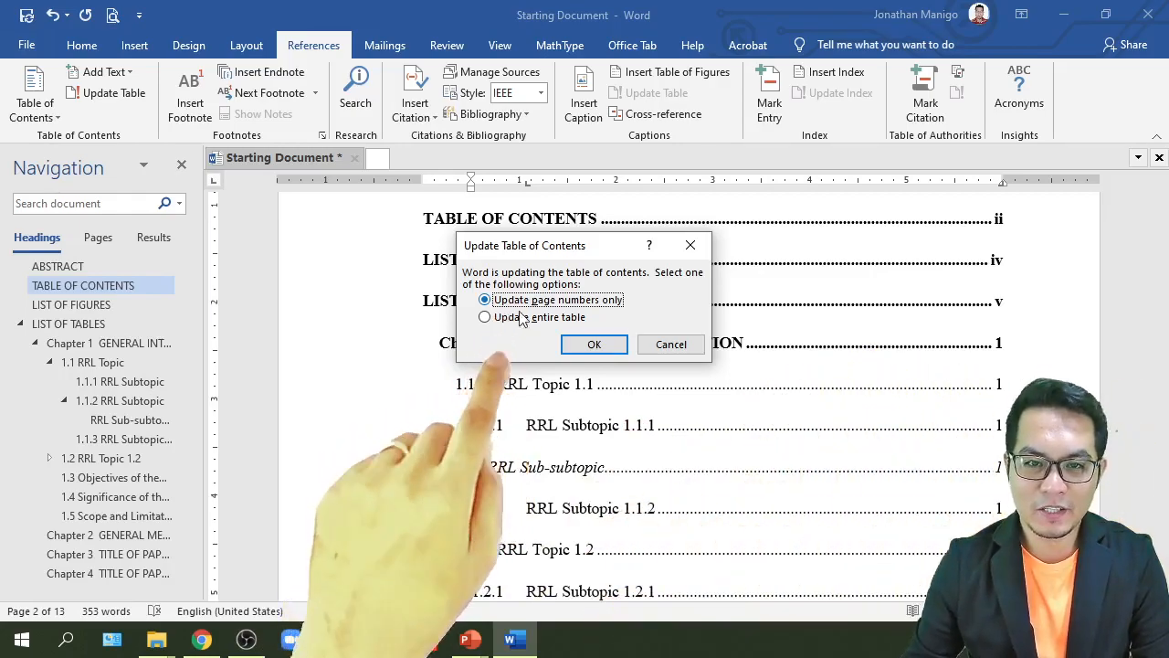
left_click(592, 343)
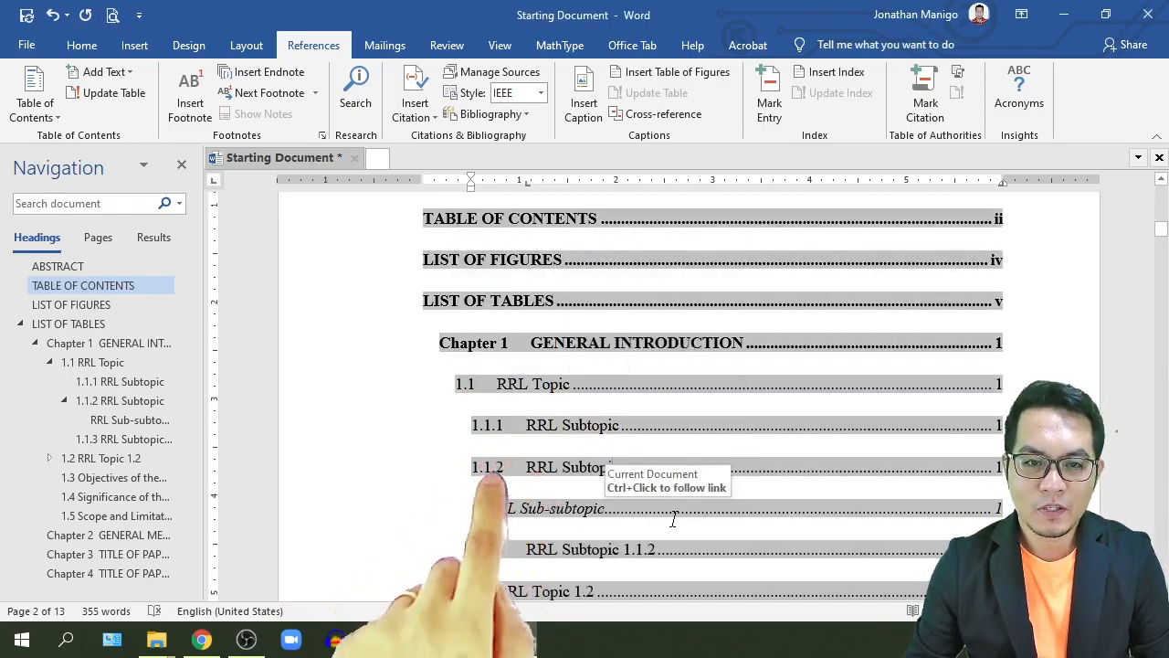
Check the entries of the updated table of contents in the document and in the print preview.
left_click(338, 467)
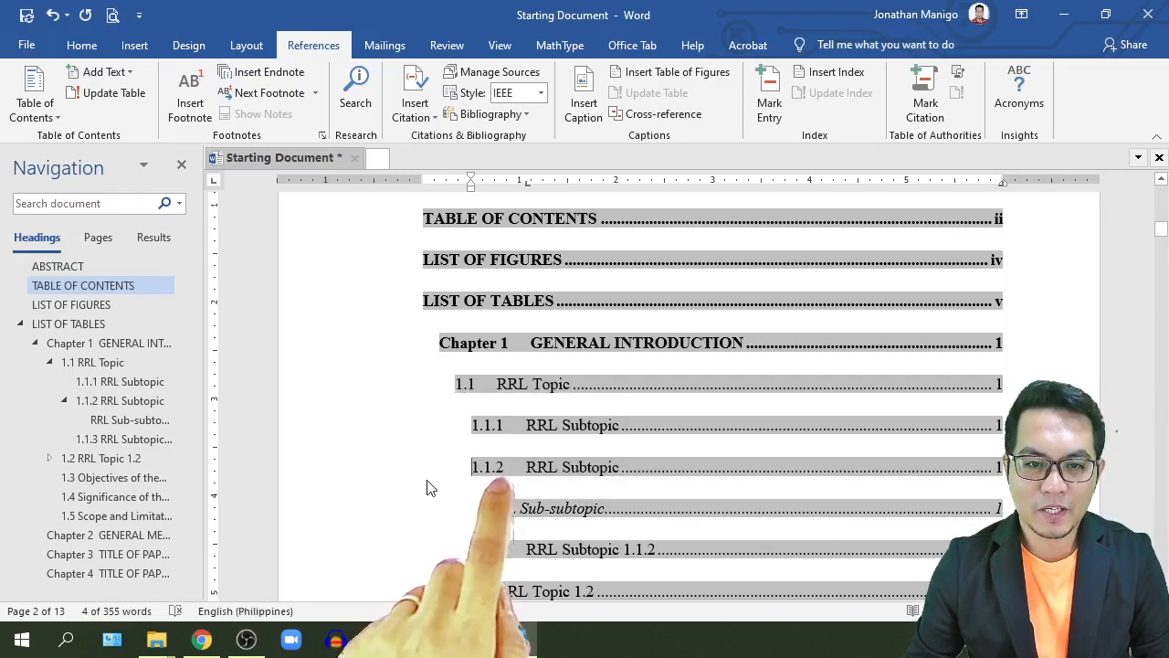
scroll(444, 463, "down", 7)
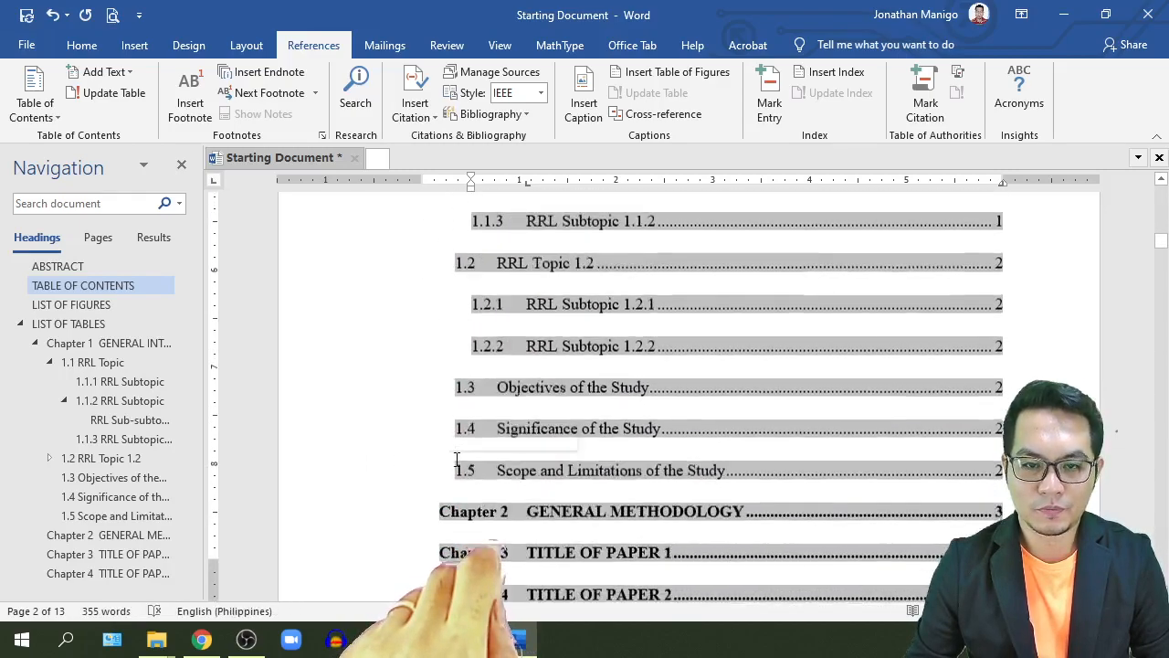
scroll(575, 522, "down", 4)
left_click(581, 496)
scroll(579, 501, "up", 6)
scroll(579, 502, "up", 3)
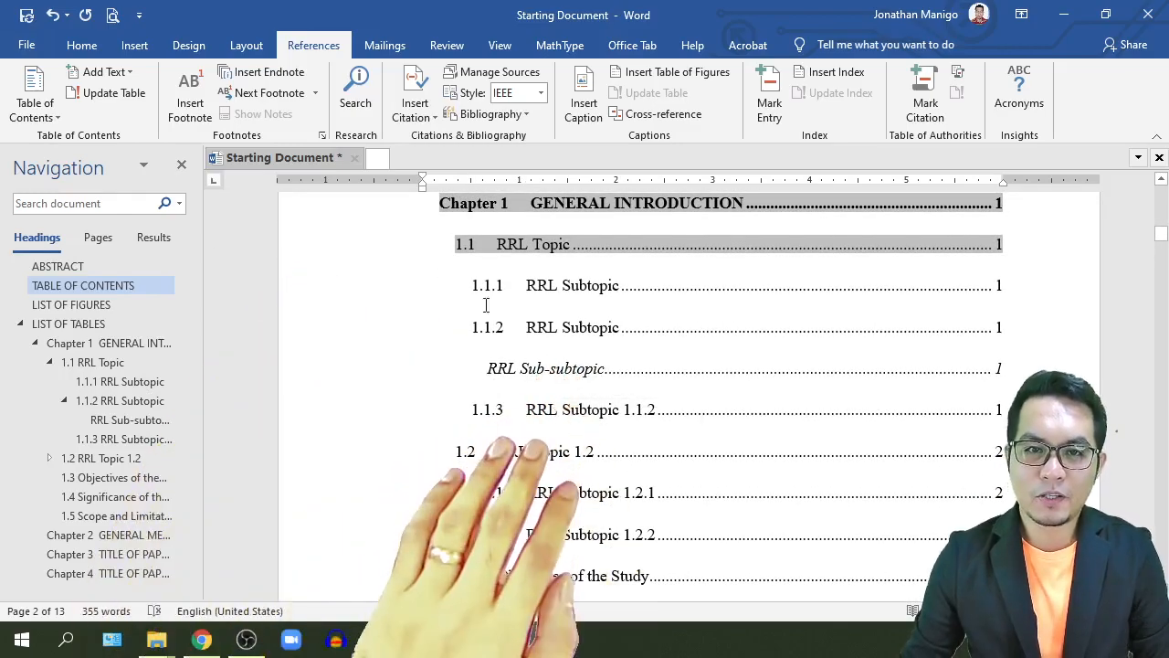
left_click(535, 252)
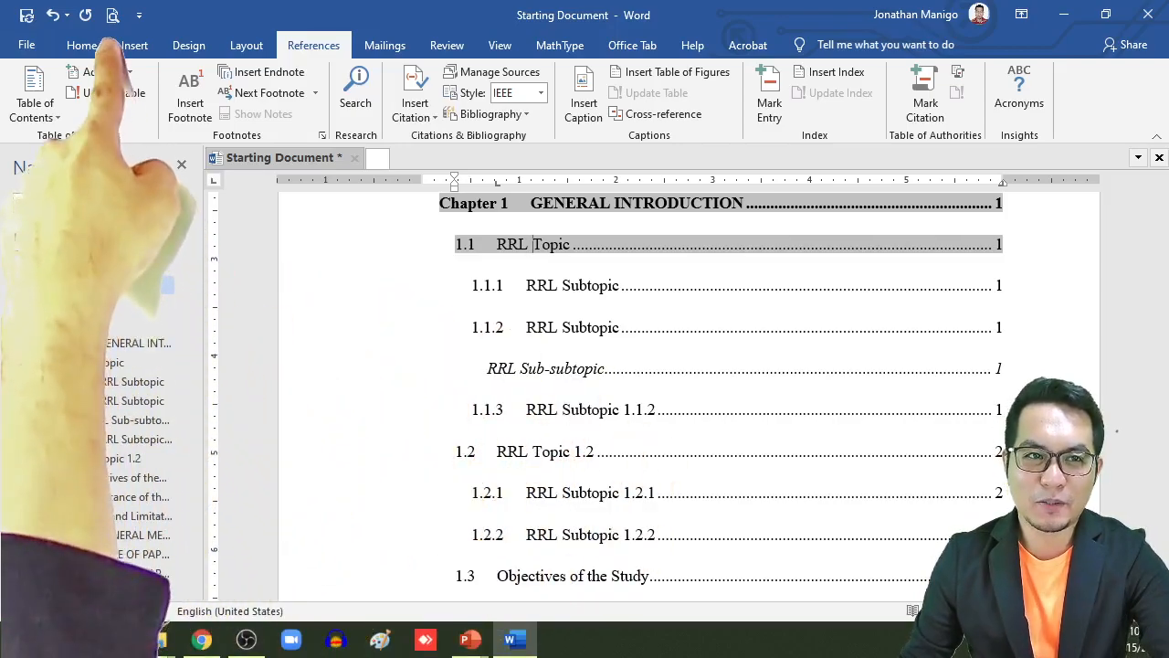
left_click(112, 16)
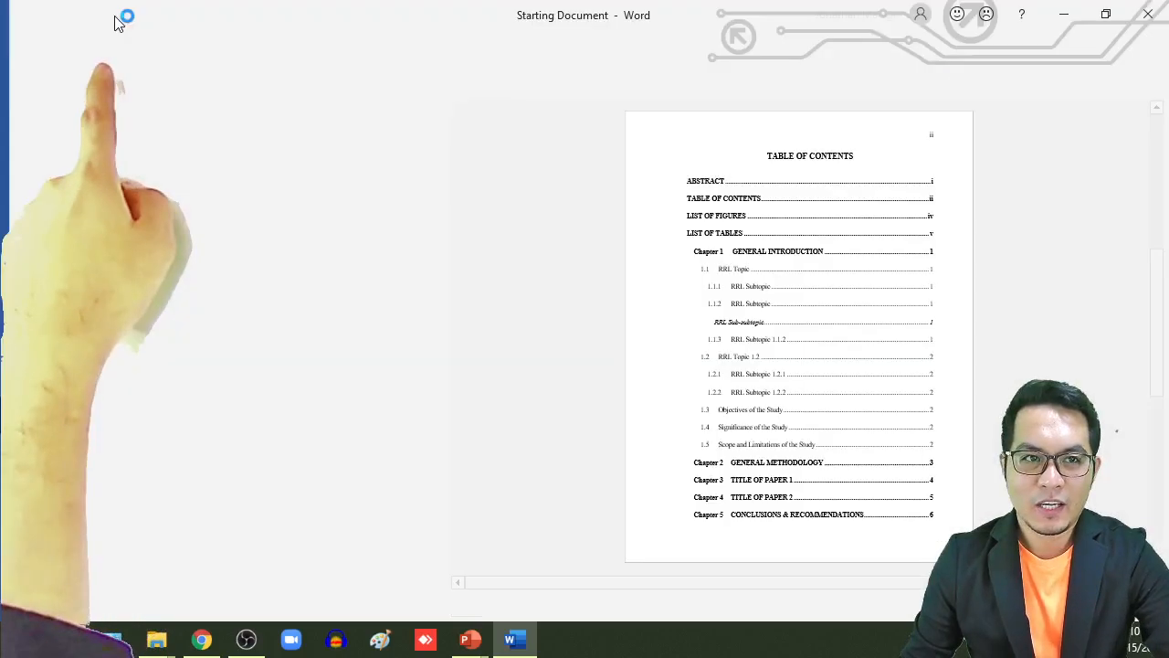
left_click(24, 54)
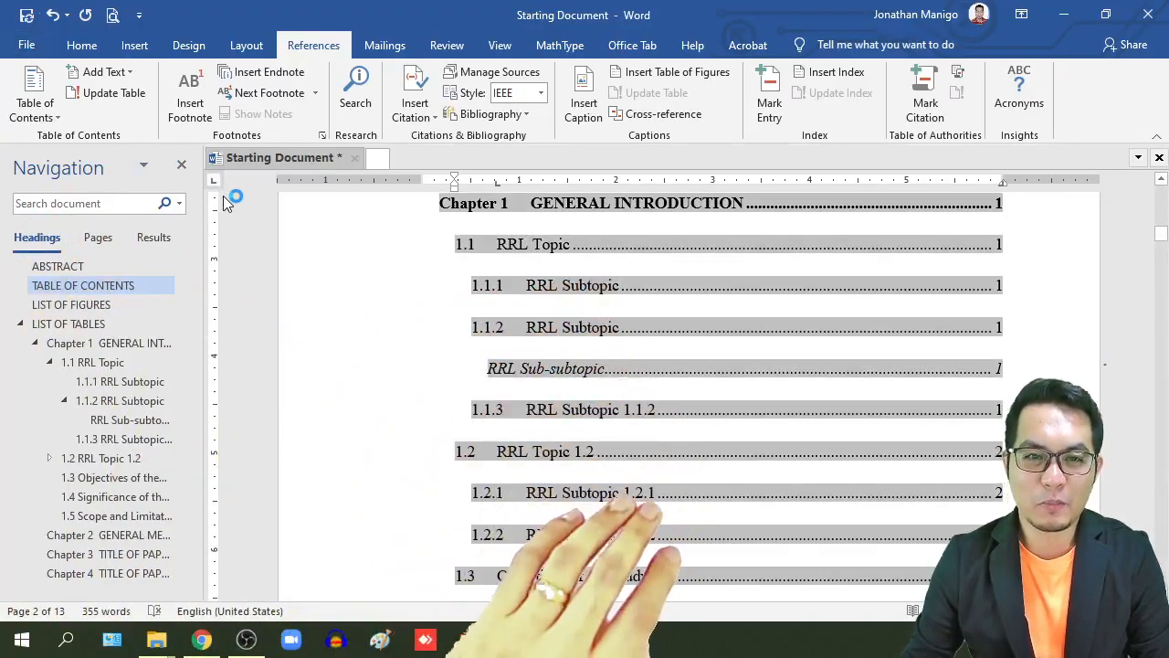
scroll(374, 316, "down", 10)
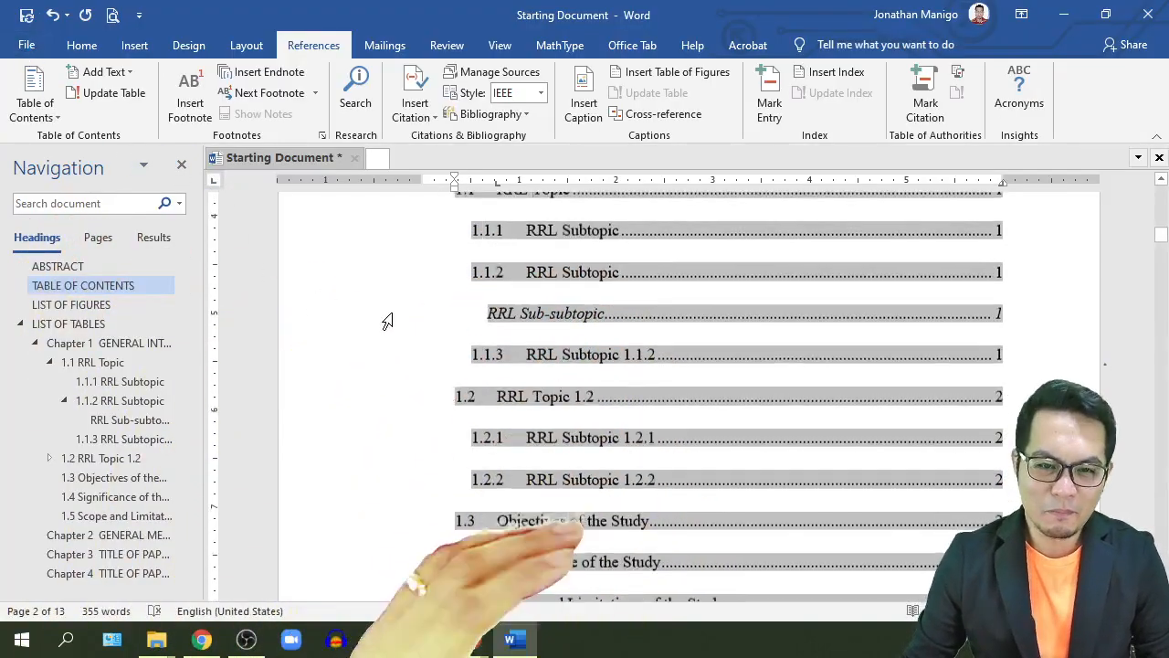
Go to the heading 1.2 RRL Topic 1.2 and insert a page break after its title.
left_click(120, 422)
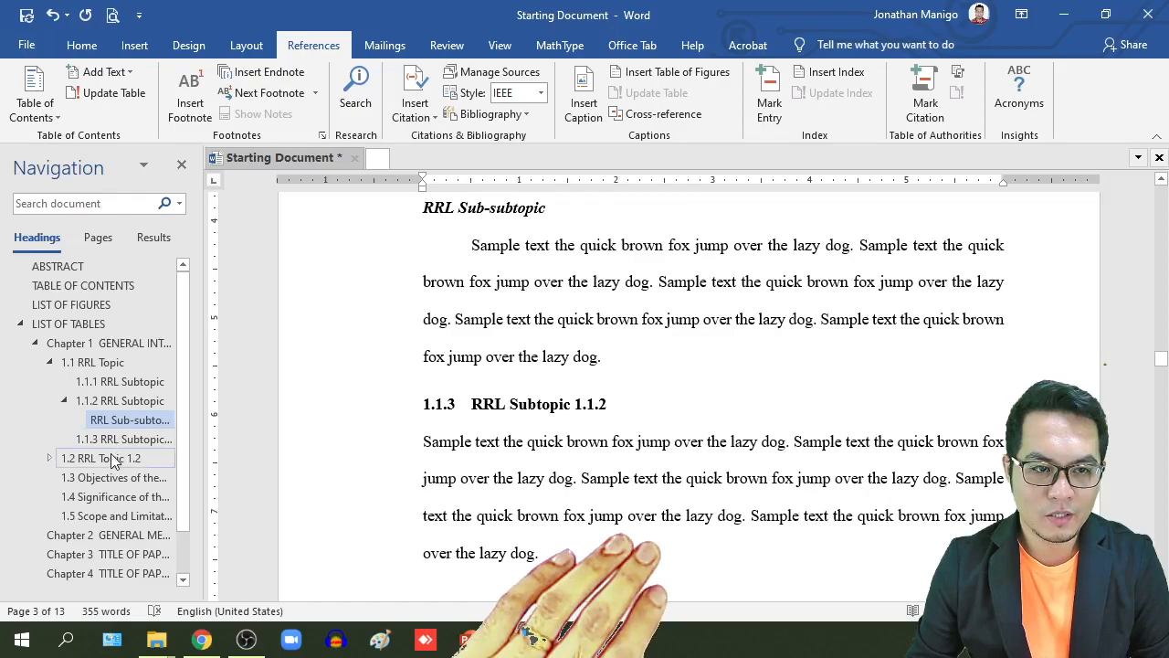
left_click(106, 459)
scroll(232, 469, "up", 3)
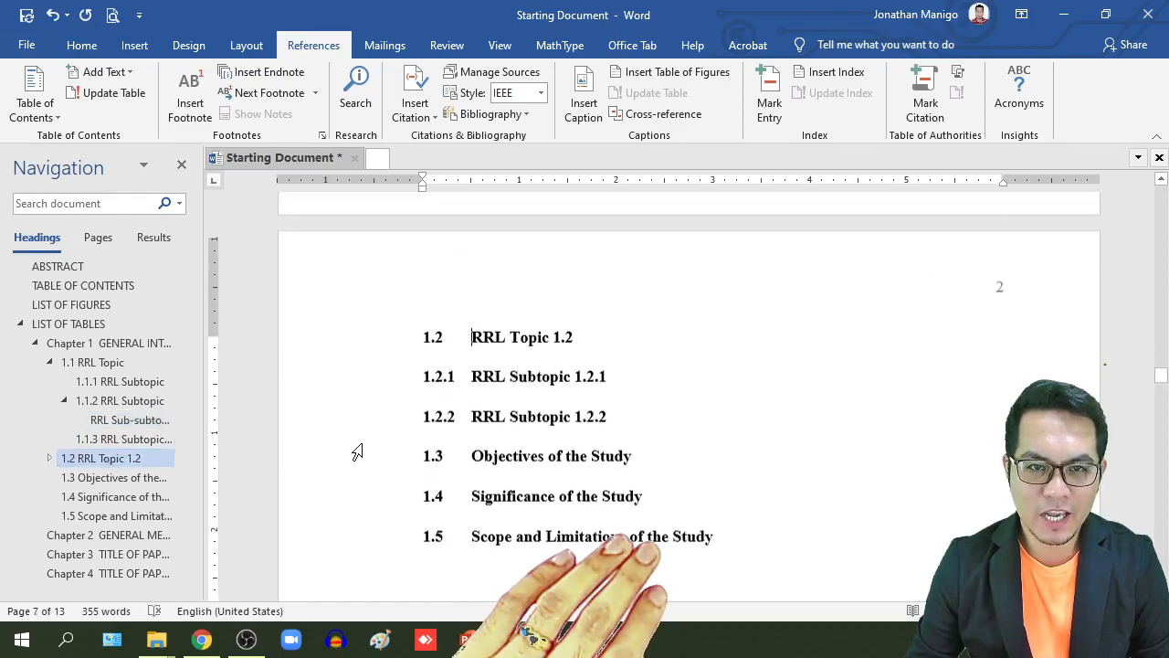
left_click_drag(576, 346, 473, 358)
key("ctrl+c")
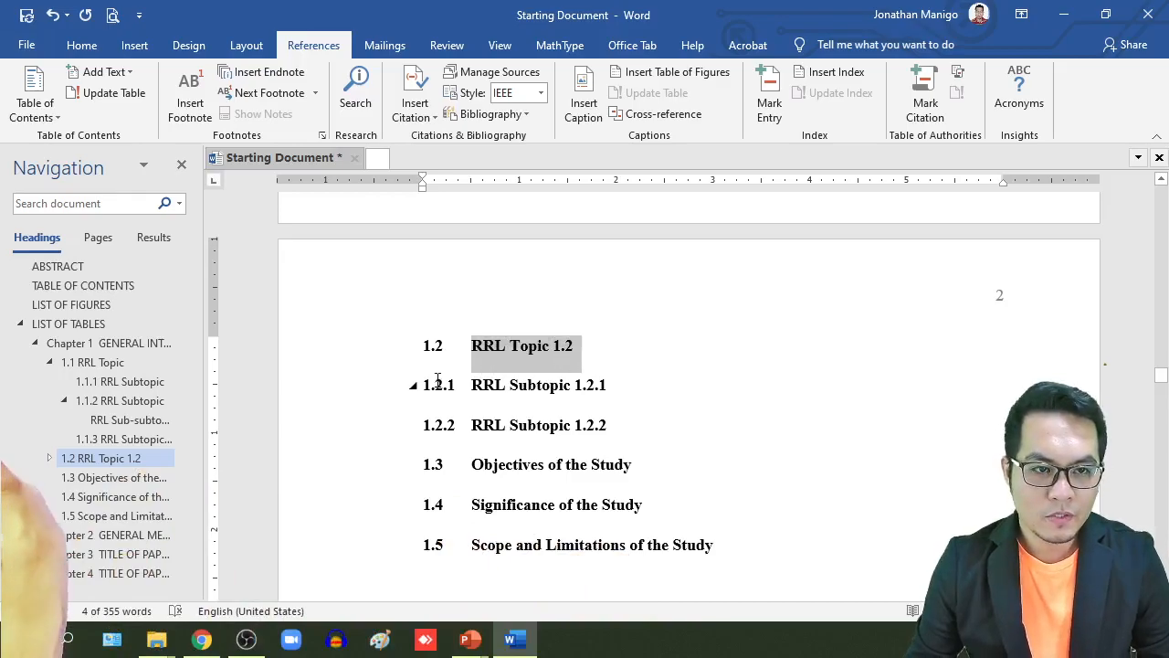
left_click(590, 347)
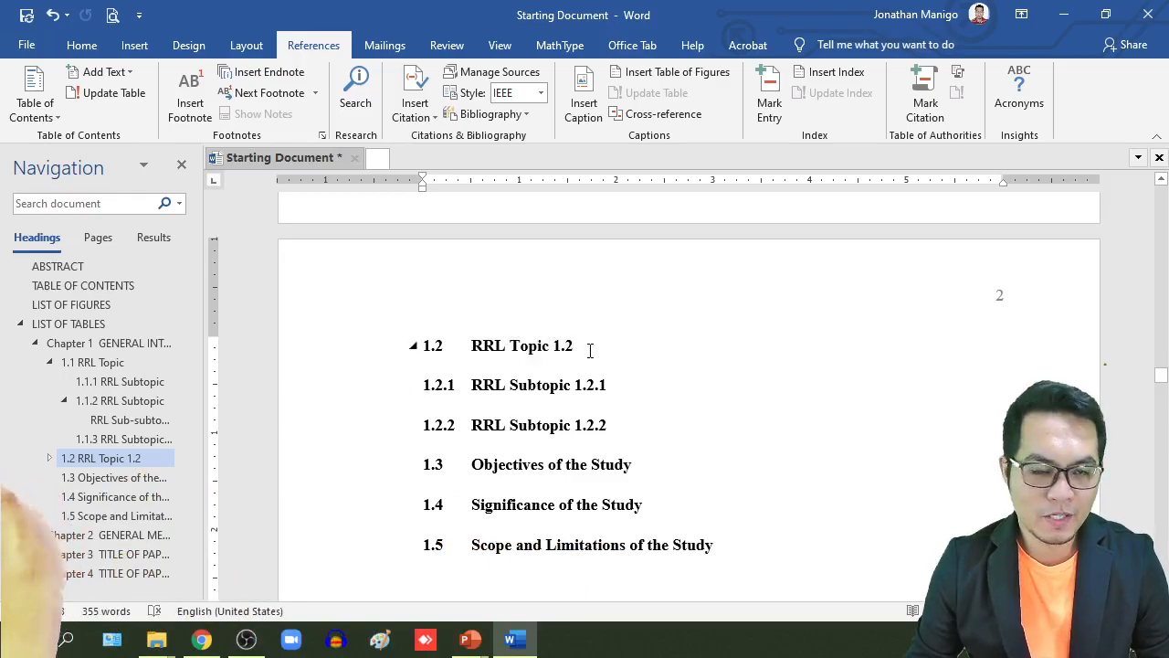
key("ctrl+Return")
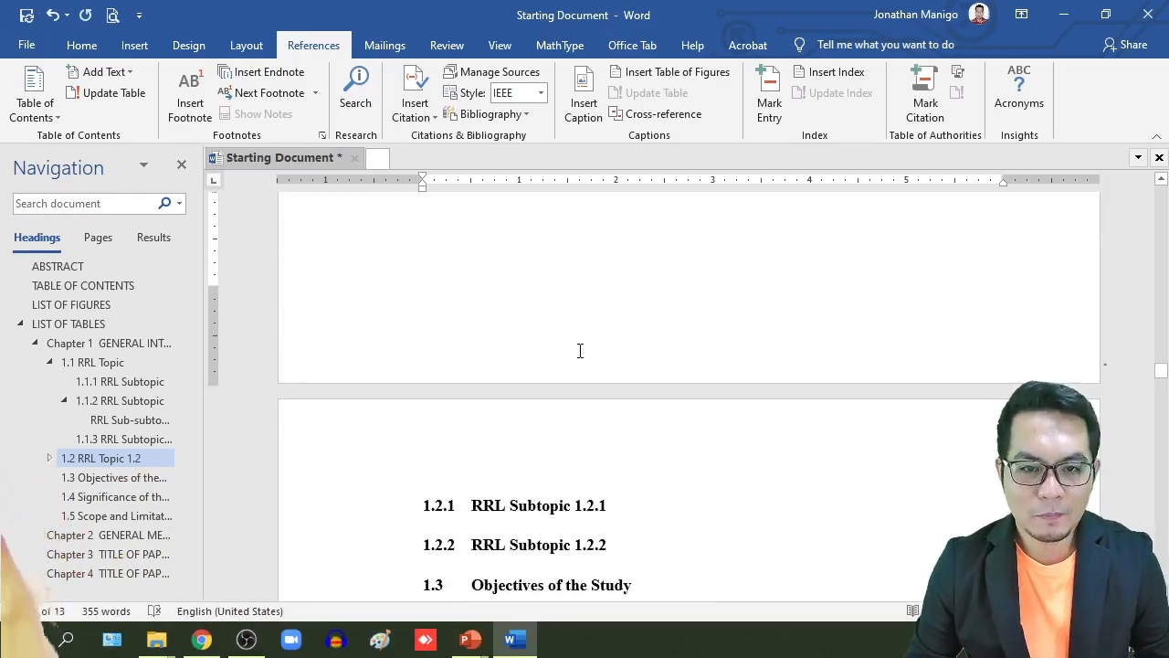
Paste a copy of the RRL Topic 1.2 heading directly below heading 1.2 and check the numbering of the subtopic headings on the following page.
scroll(586, 356, "up", 3)
key("ctrl+v")
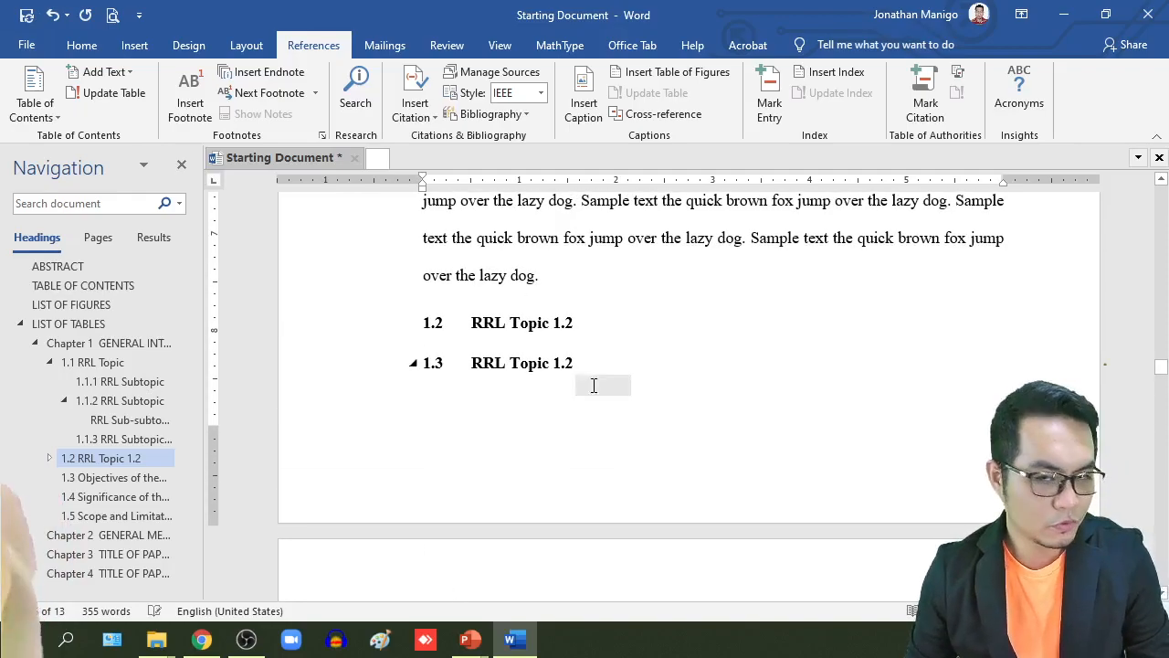
scroll(514, 385, "down", 2)
scroll(514, 385, "down", 2)
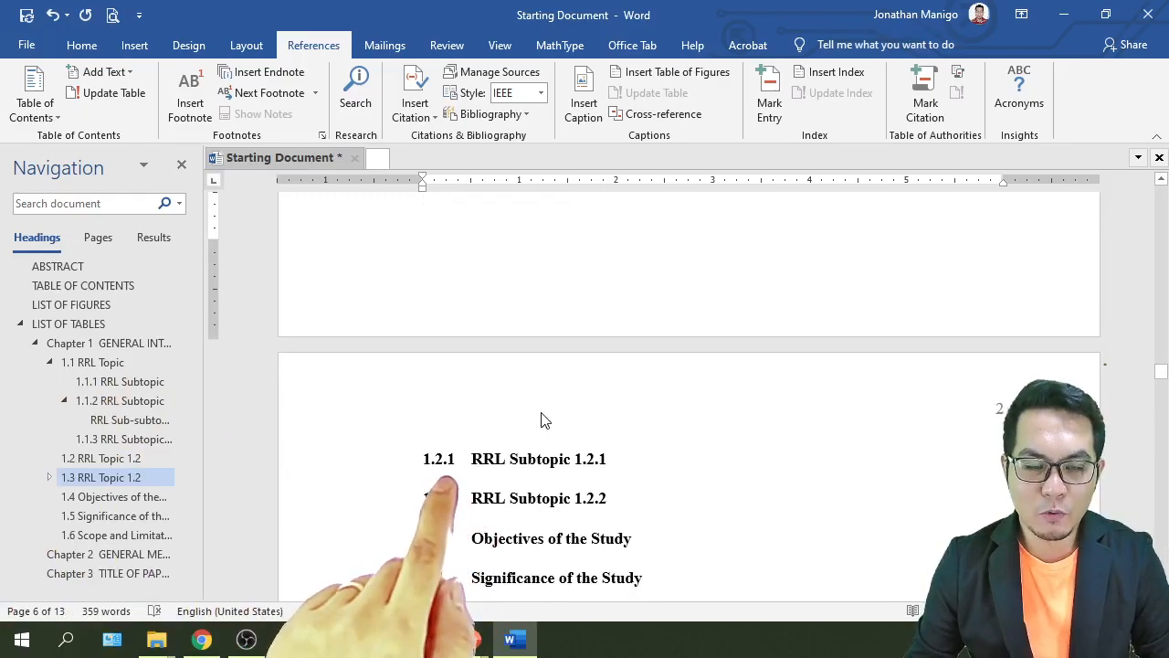
left_click(443, 461)
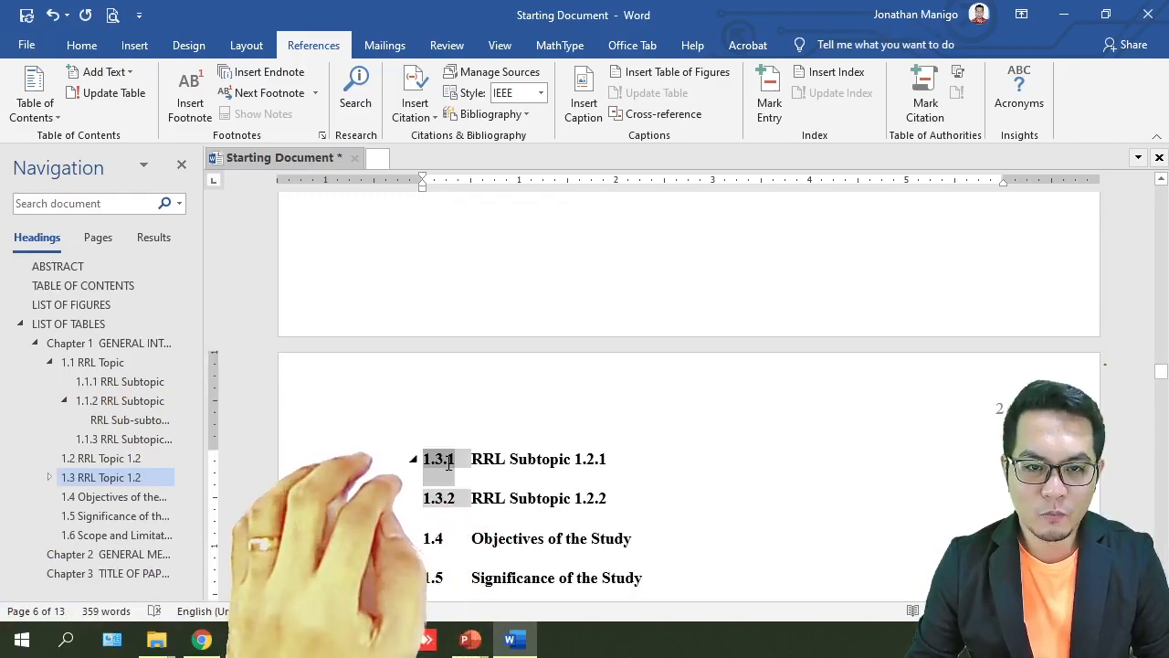
right_click(448, 468)
key("Escape")
key("Escape")
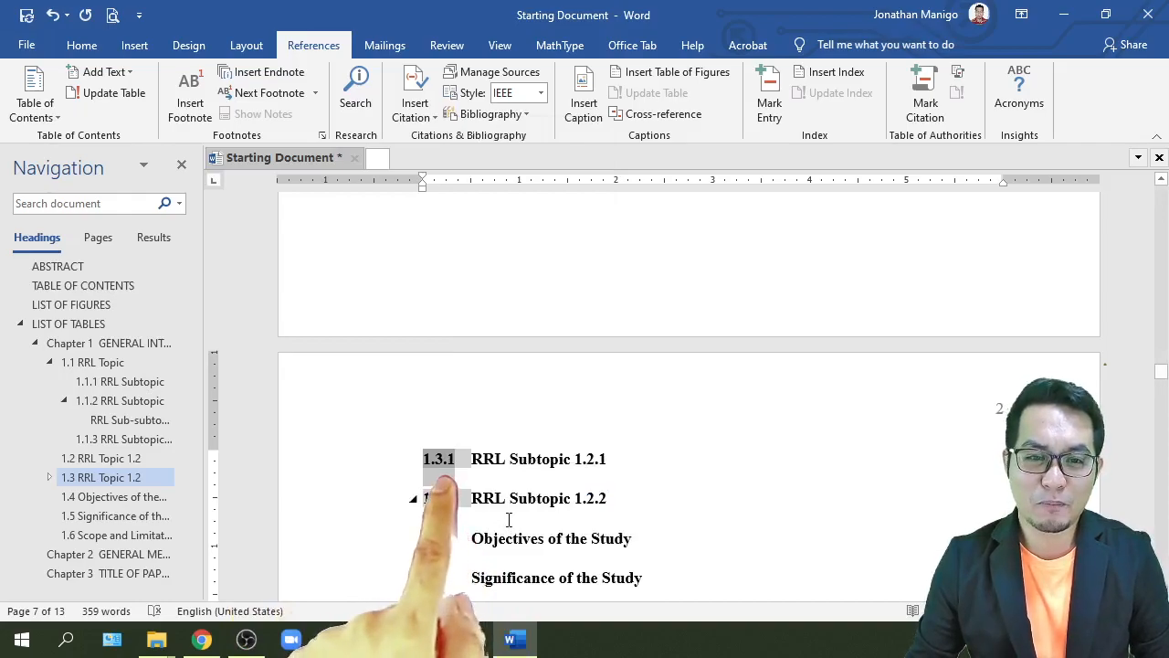
Go to the table of contents and check its section numbers and page numbers in the document and in the print preview.
left_click(87, 285)
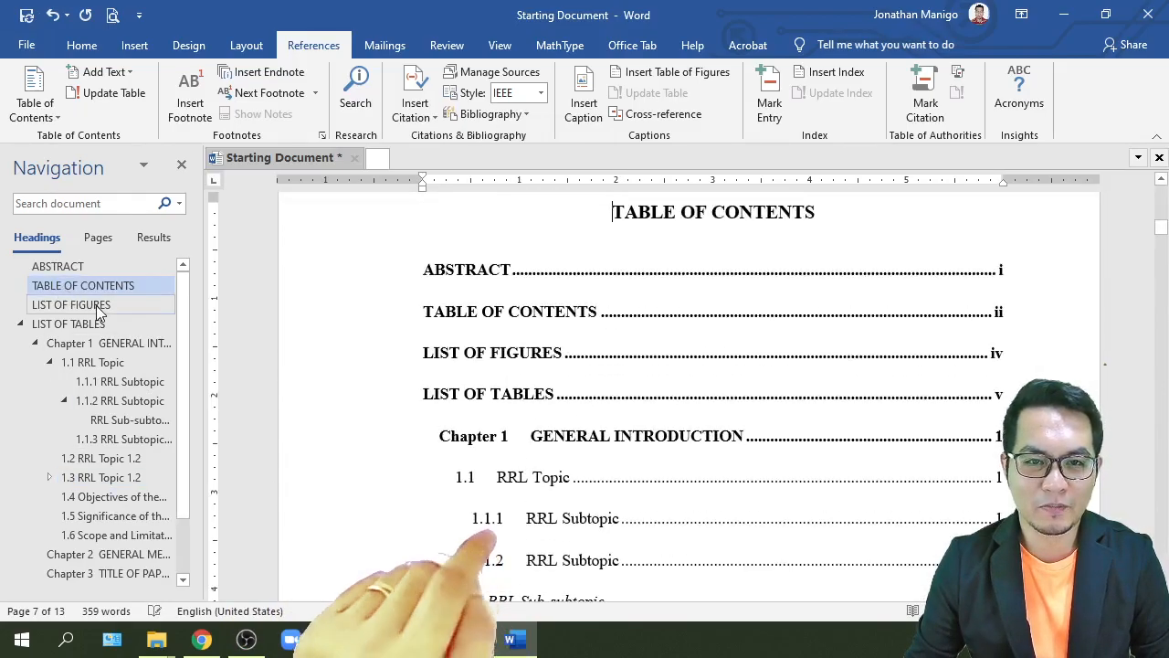
scroll(573, 391, "down", 6)
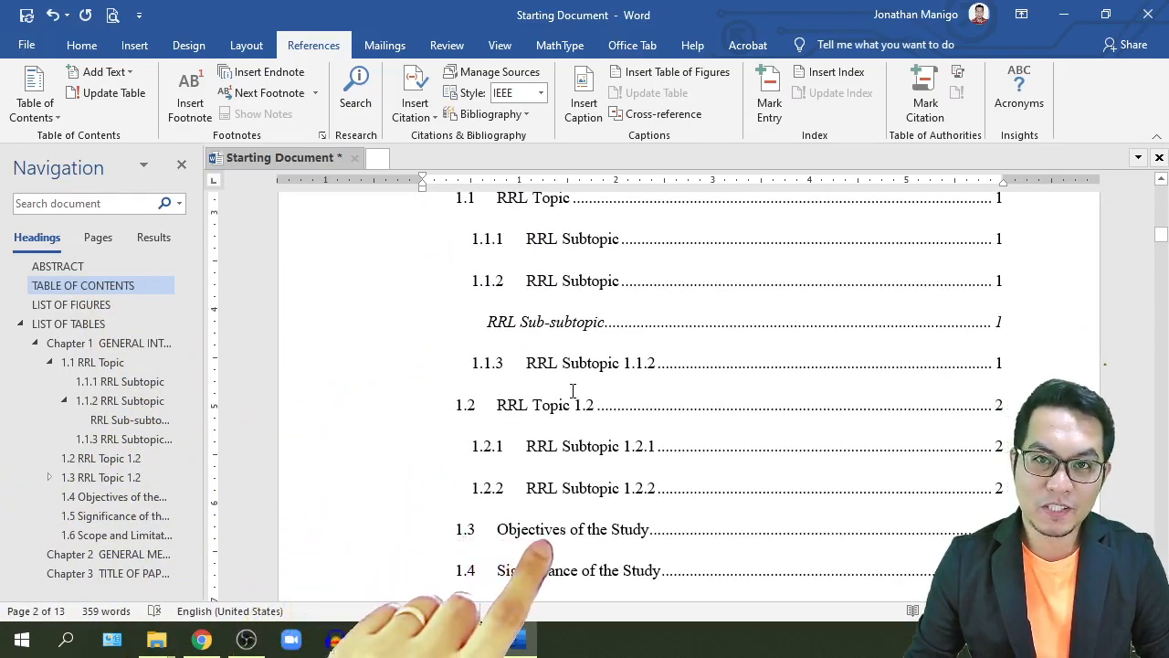
scroll(573, 391, "down", 2)
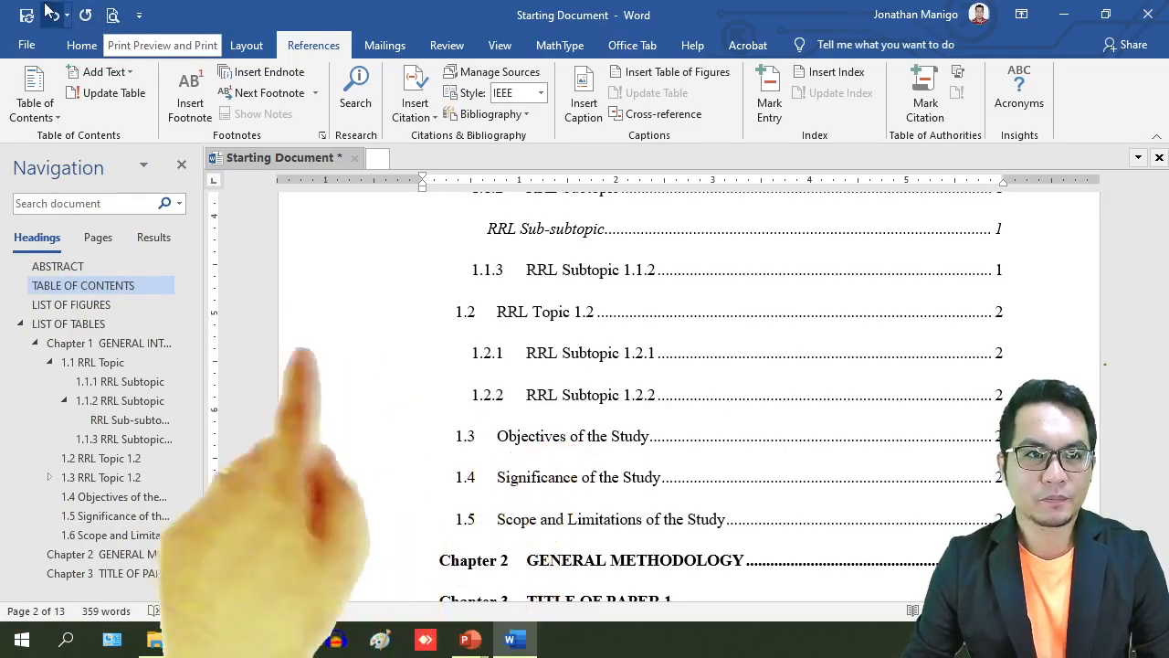
left_click(112, 17)
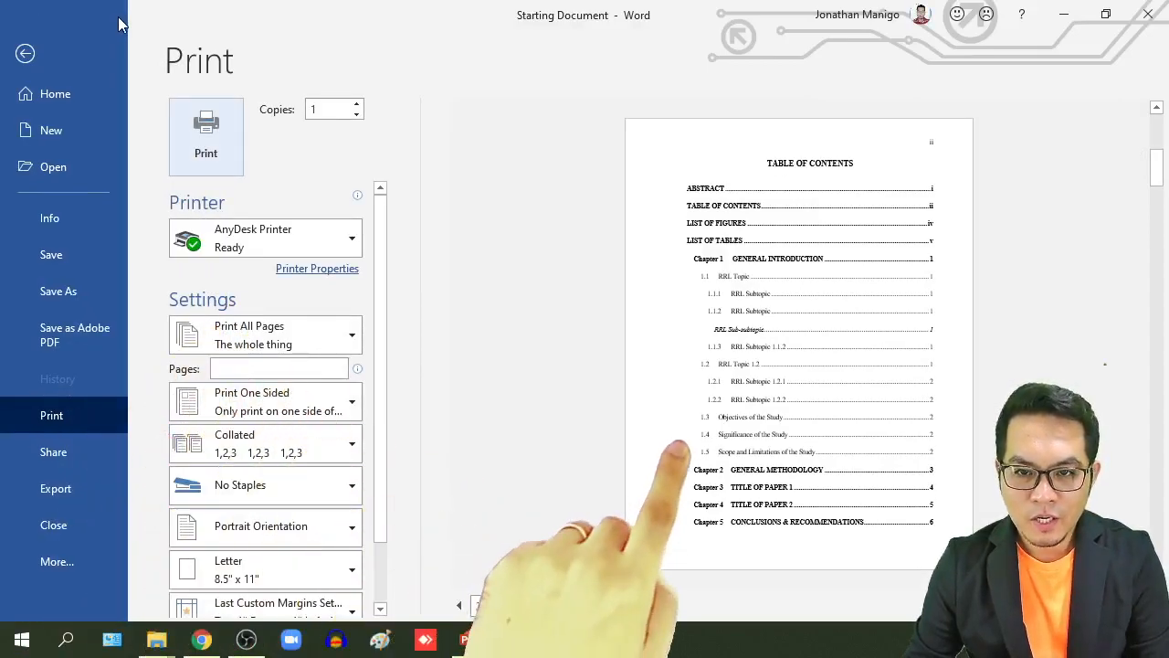
left_click(28, 52)
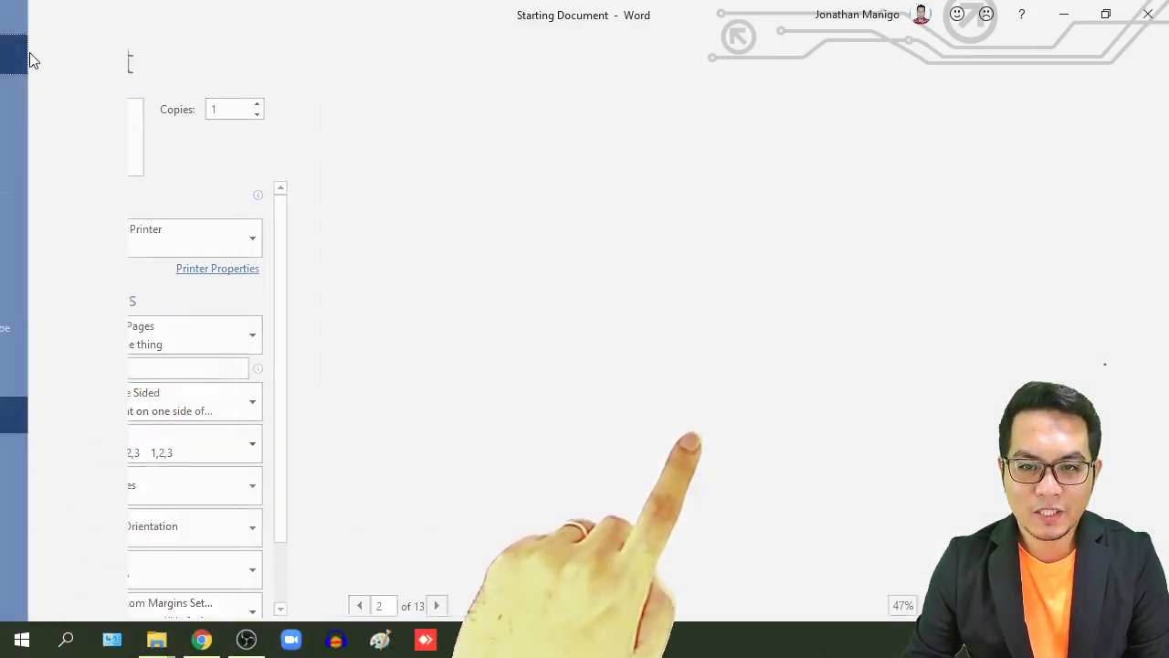
scroll(554, 345, "down", 7)
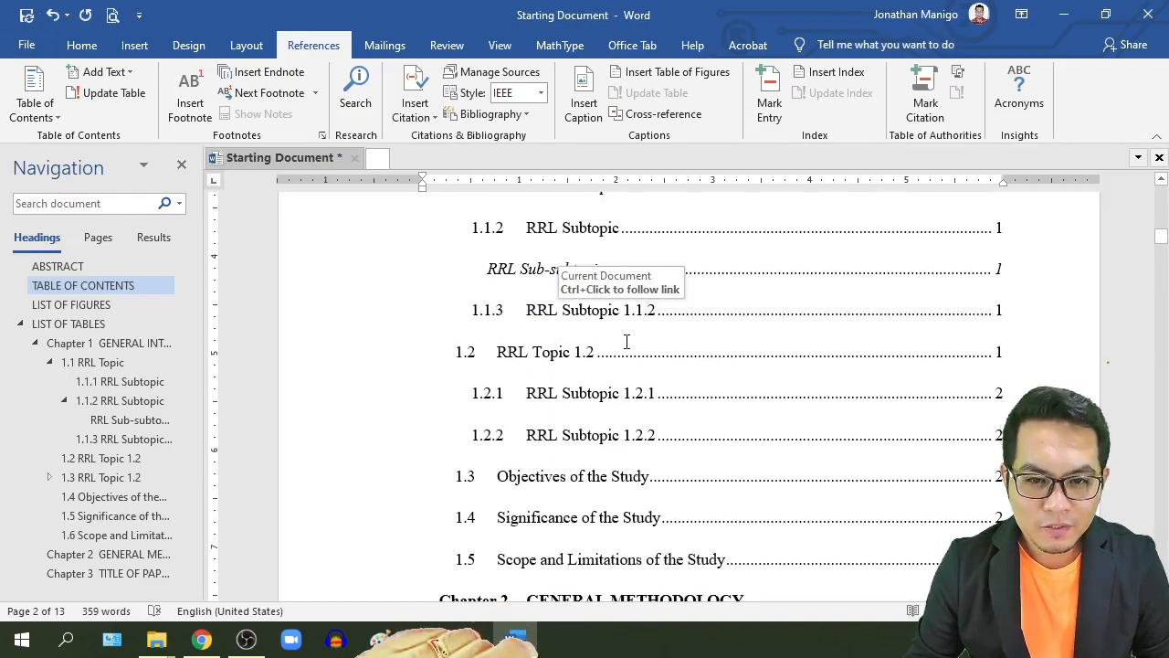
scroll(626, 341, "down", 1)
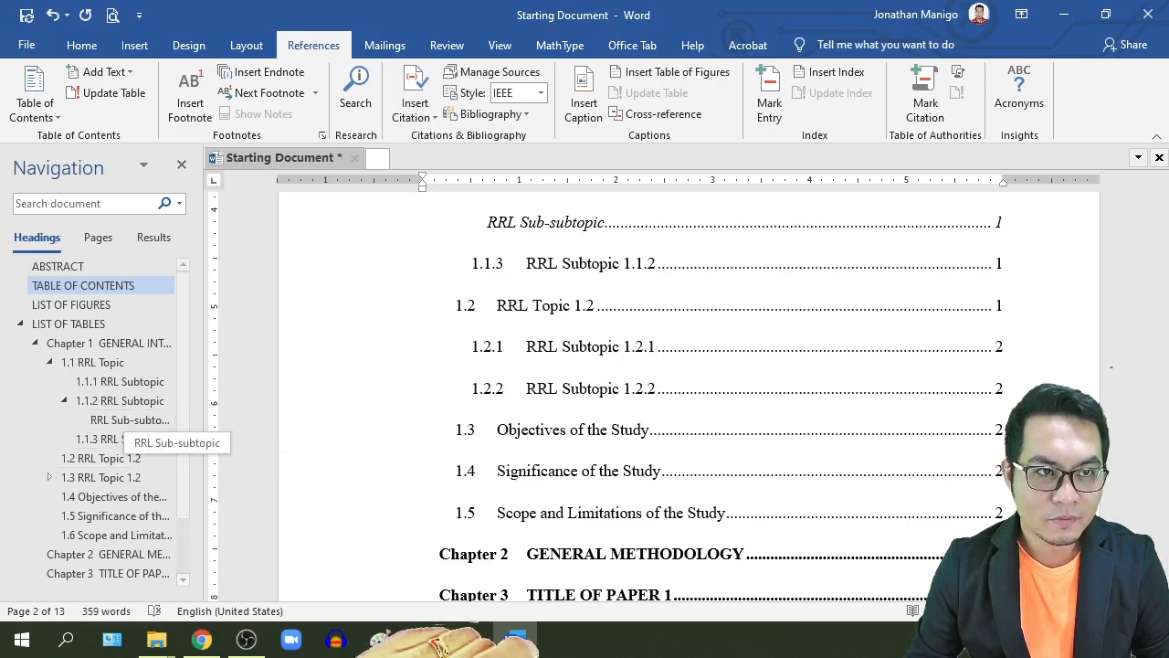
Review the table of contents in the print preview again and compare its Chapter 1 entries with the current document headings.
left_click(112, 16)
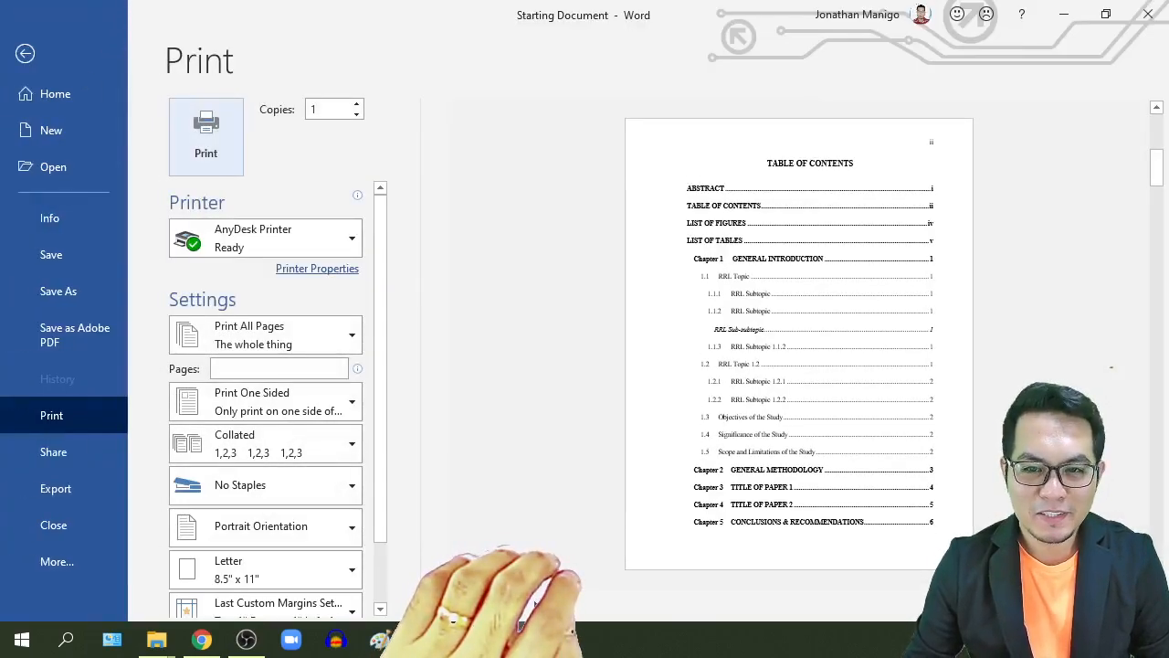
key("alt+Tab")
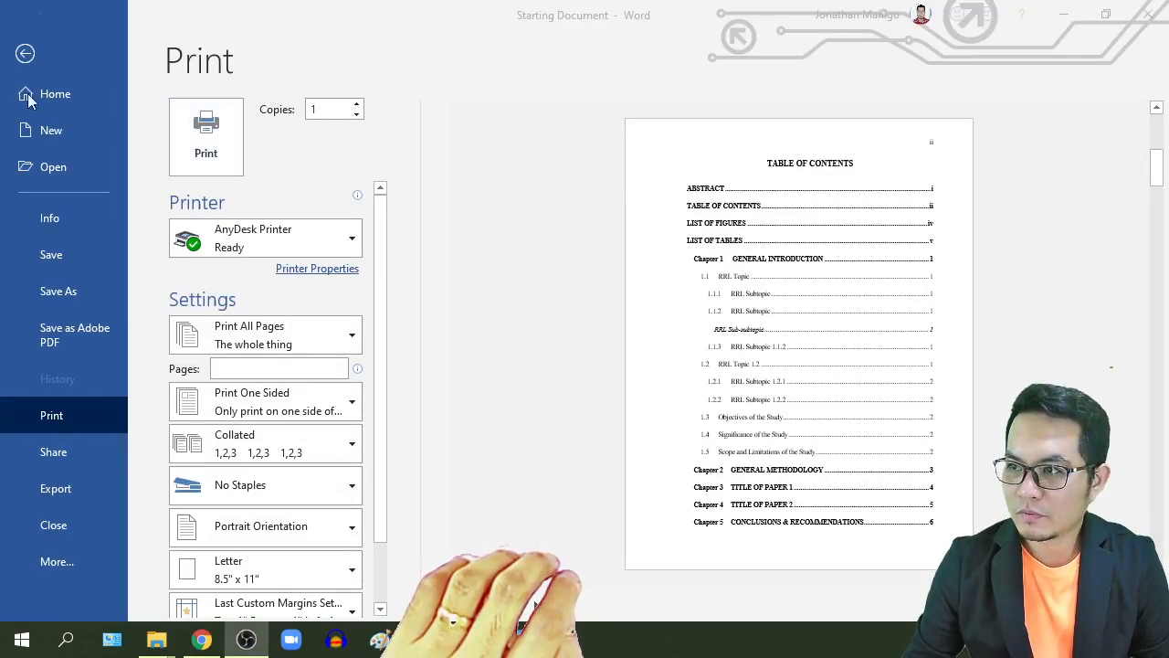
key("alt+Tab")
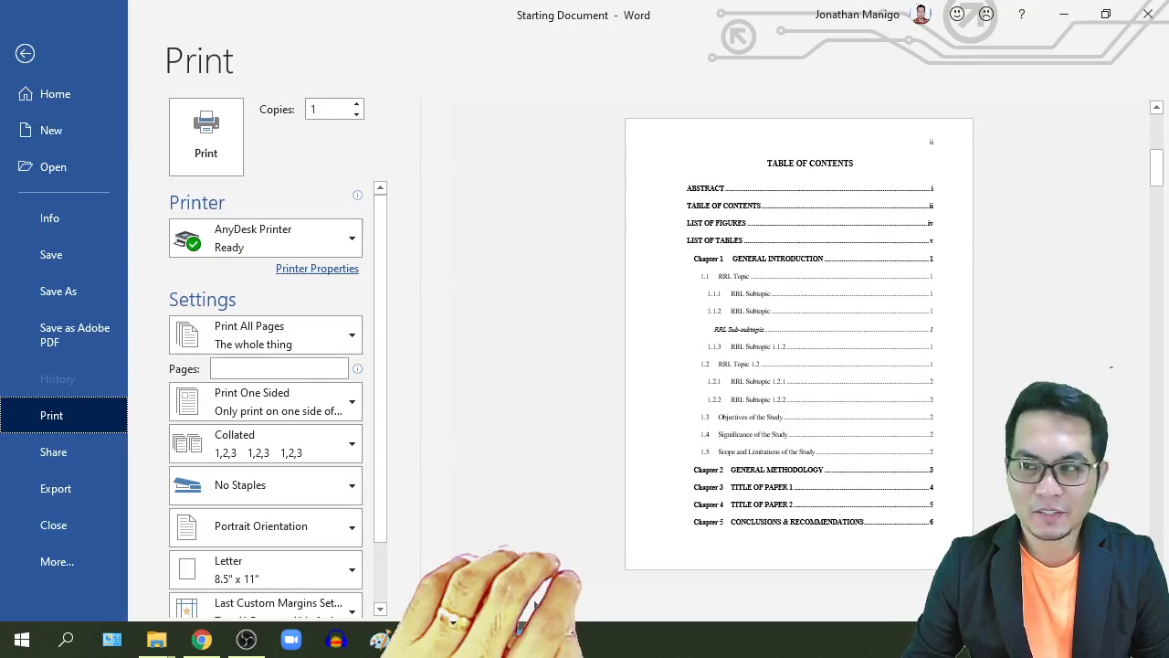
left_click(34, 56)
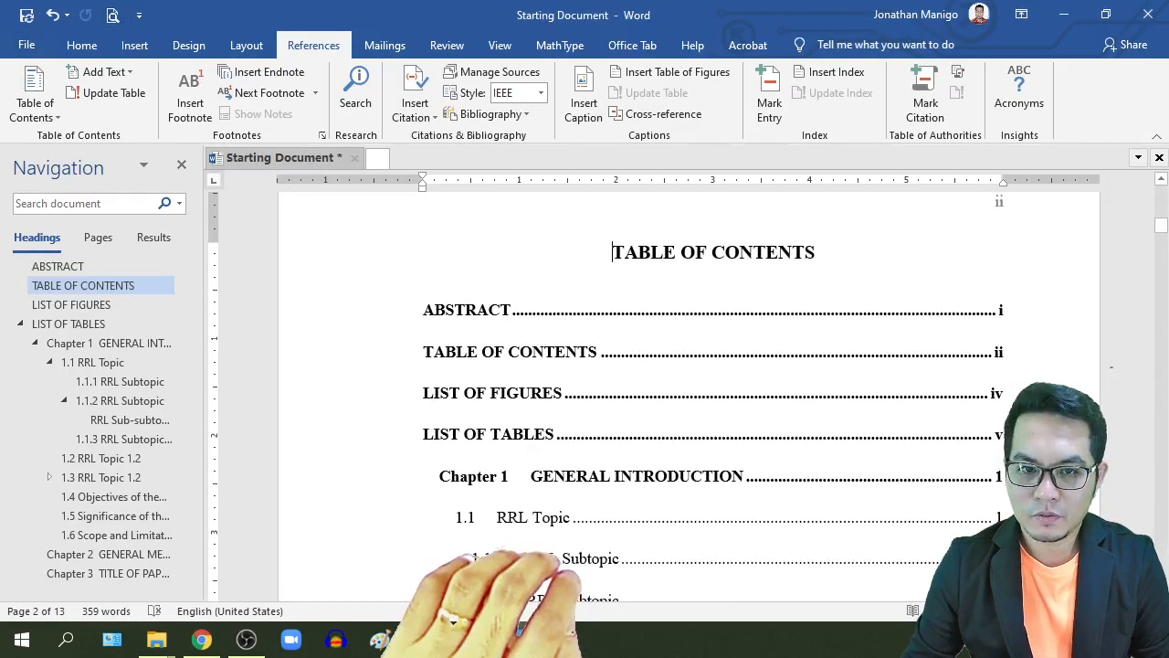
key("alt+Tab")
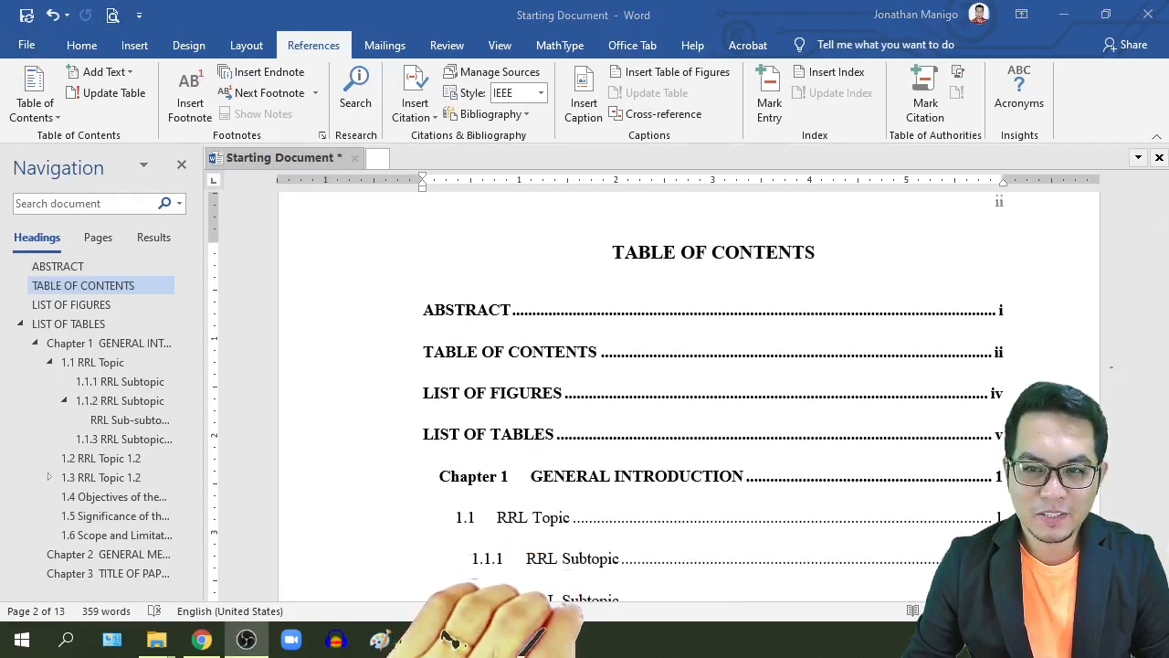
scroll(691, 462, "down", 9)
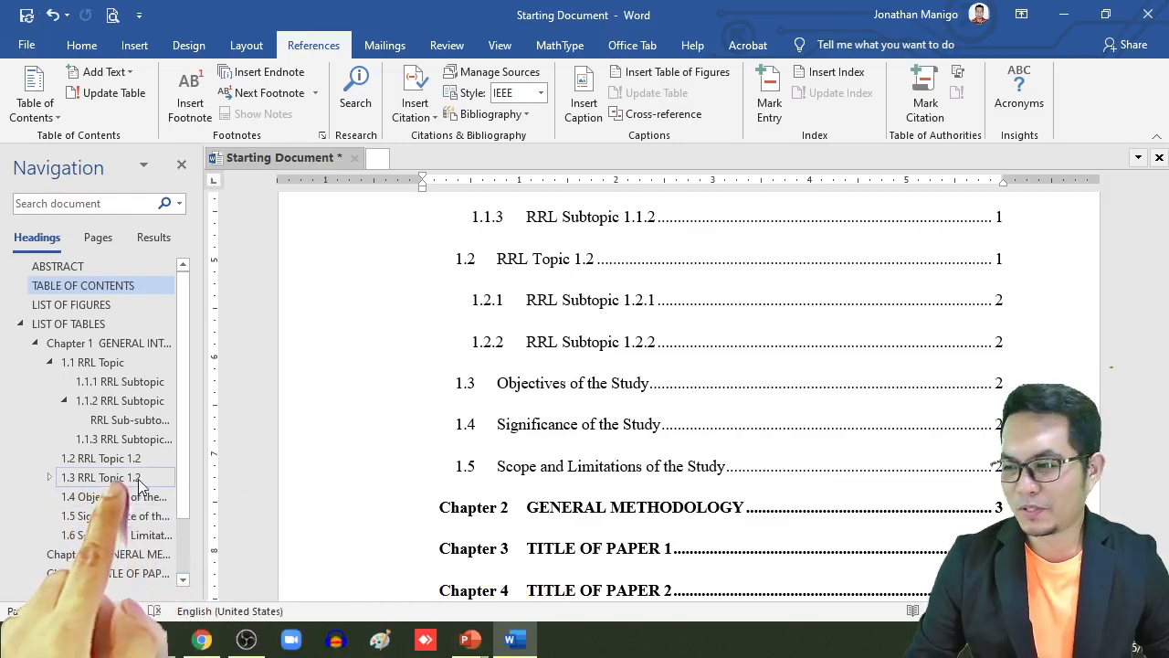
left_click(531, 389)
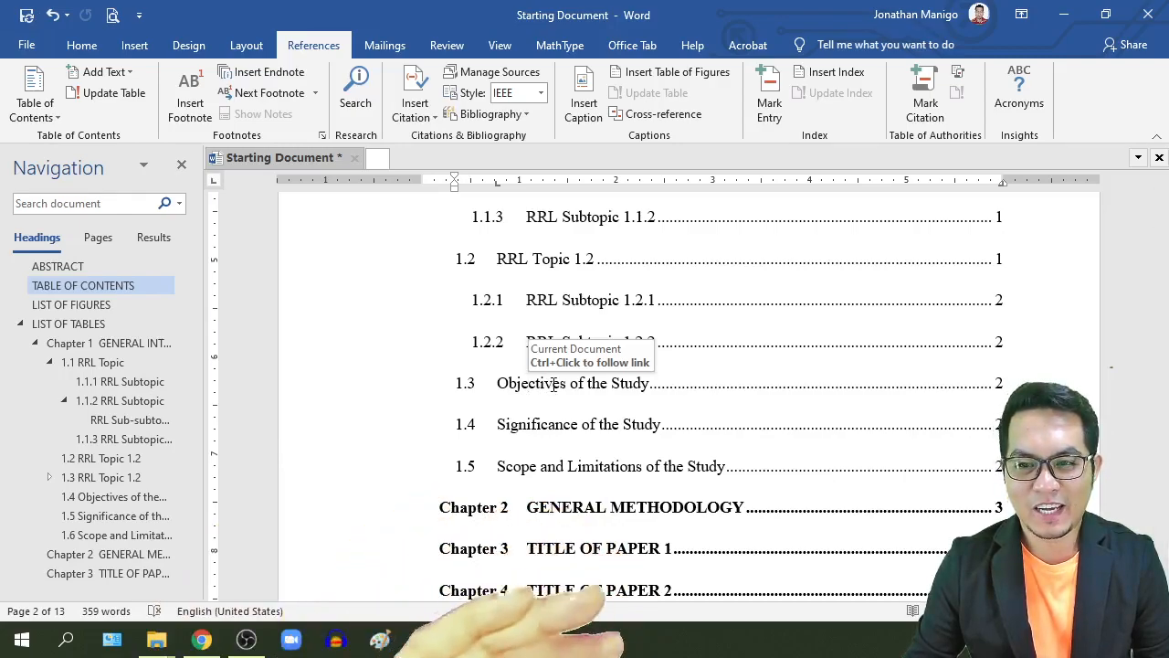
Update the entire table of contents to include the duplicated RRL Topic 1.2 heading and the renumbered sections.
scroll(554, 384, "up", 8)
scroll(553, 383, "down", 2)
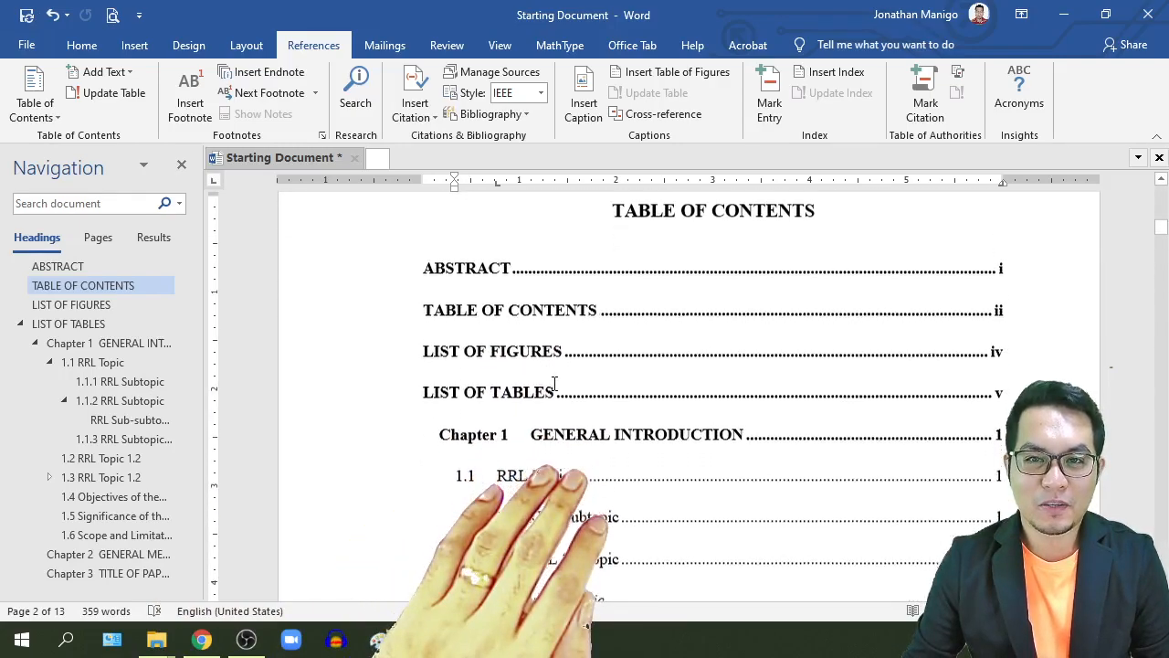
left_click(570, 264)
right_click(570, 265)
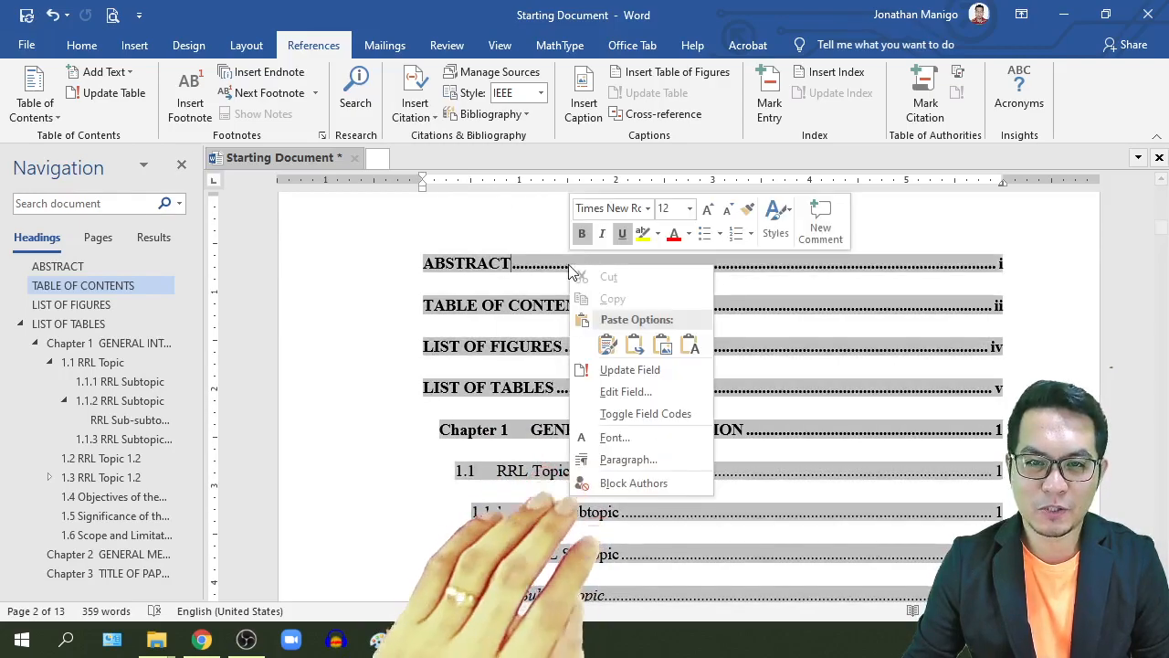
left_click(643, 370)
left_click(568, 317)
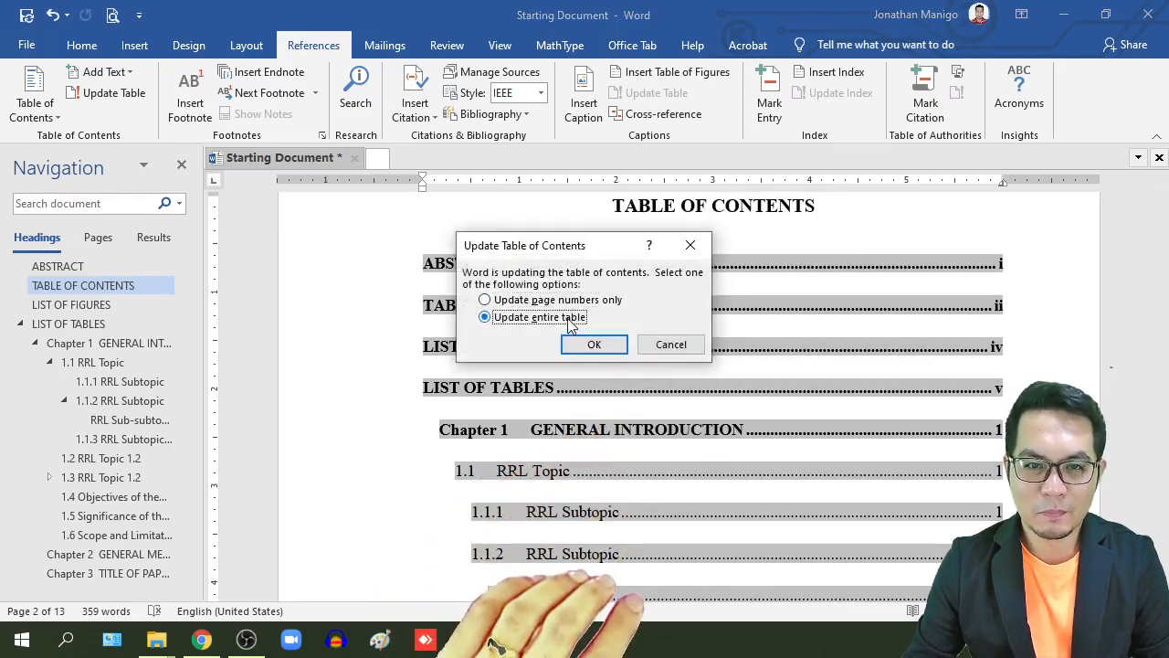
left_click(592, 344)
Expand heading 1.3 in the heading outline and compare its subtopics with the table of contents, checking the entries through to the end.
scroll(657, 410, "down", 5)
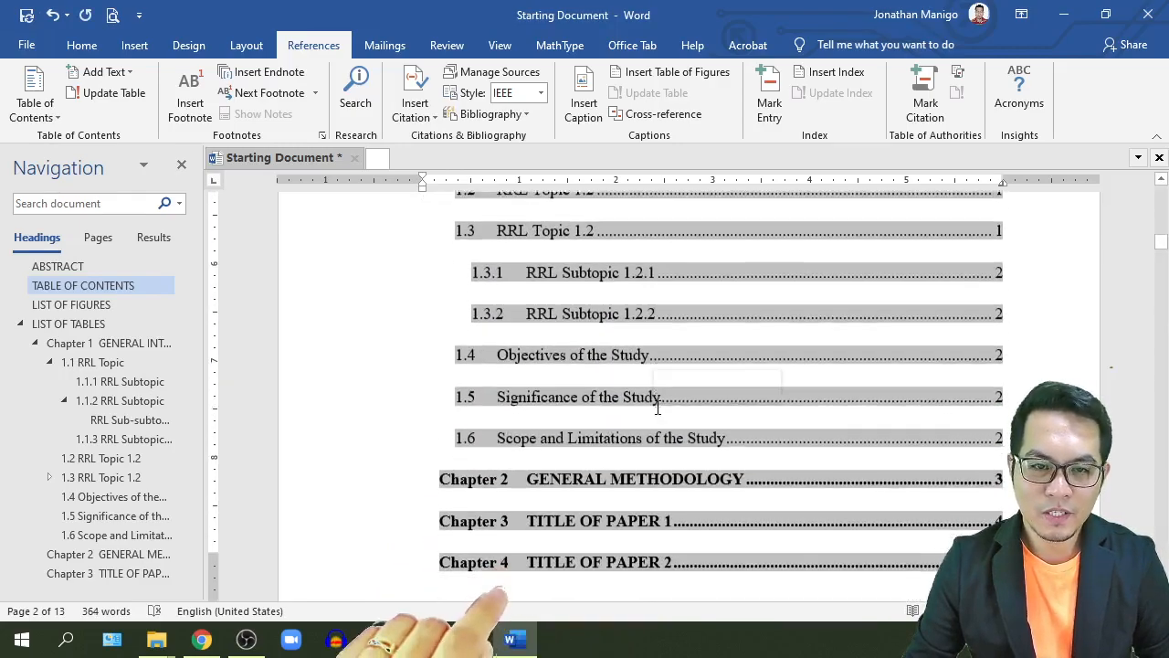
scroll(657, 407, "up", 1)
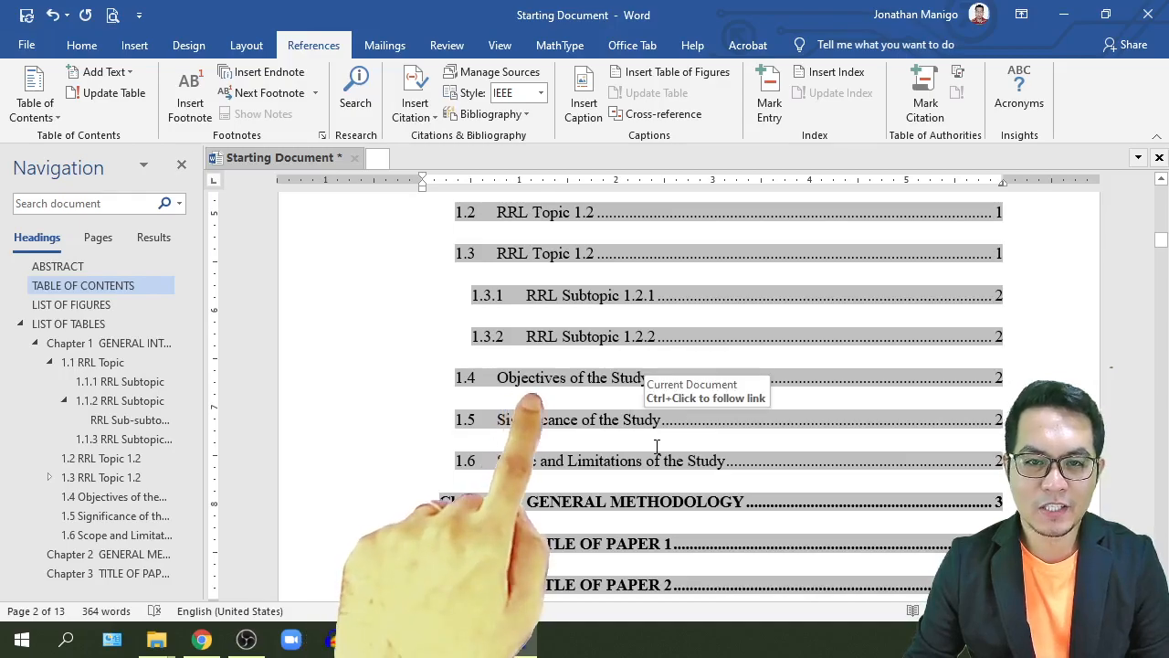
scroll(657, 447, "up", 1)
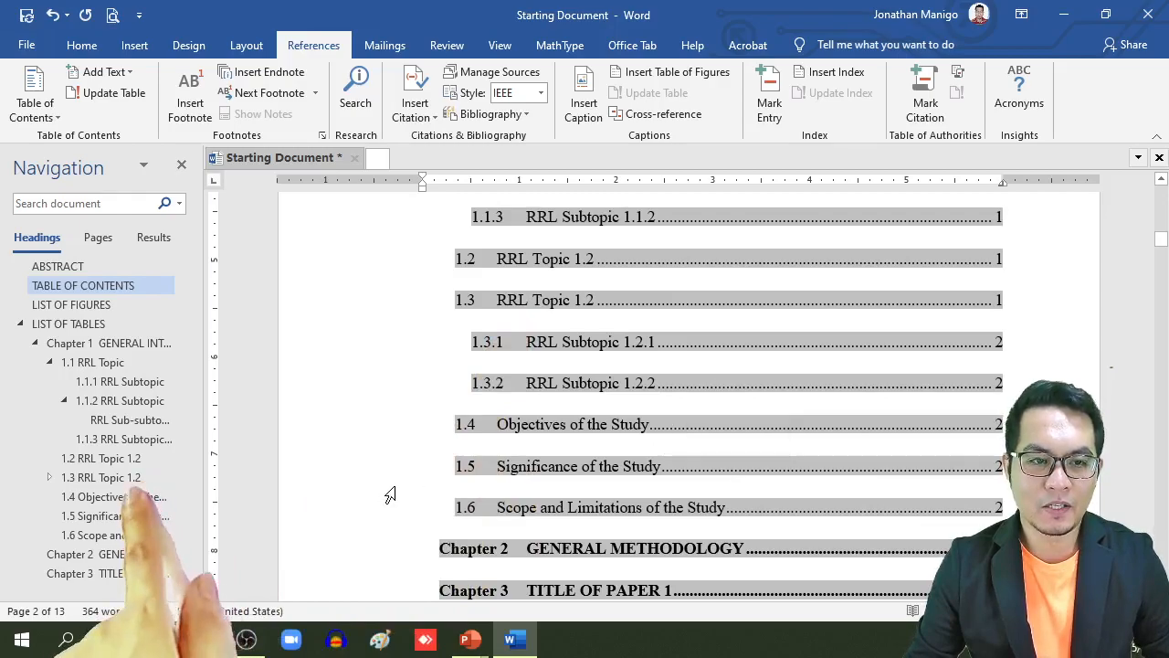
left_click(50, 477)
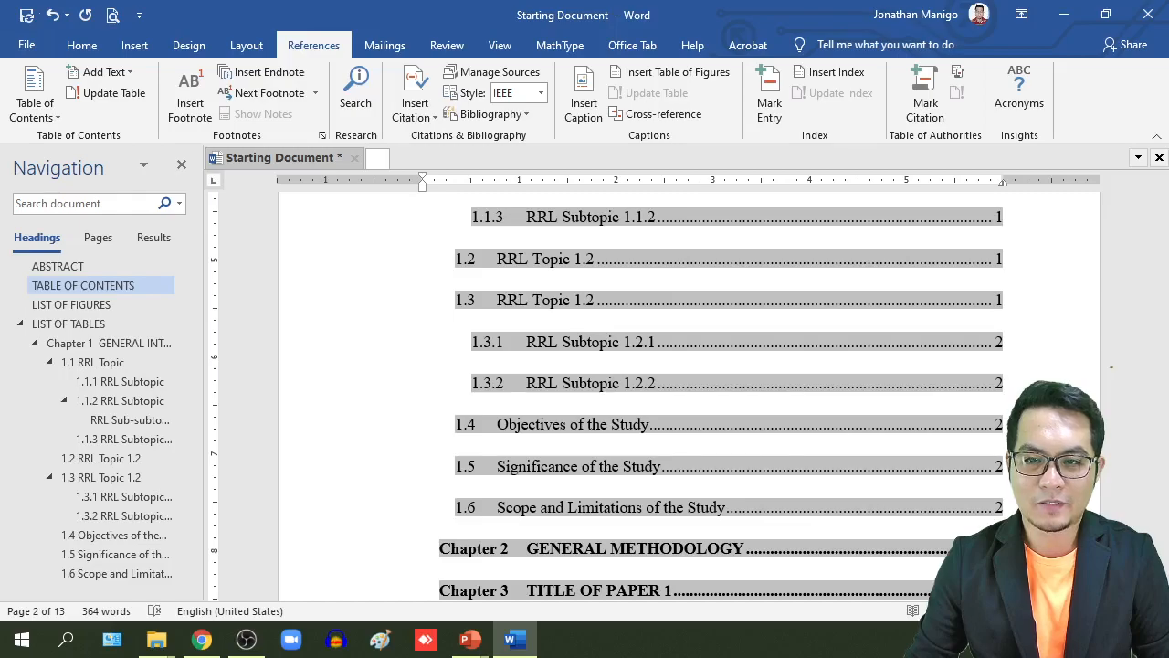
scroll(454, 418, "down", 6)
scroll(493, 493, "down", 4)
left_click(498, 490)
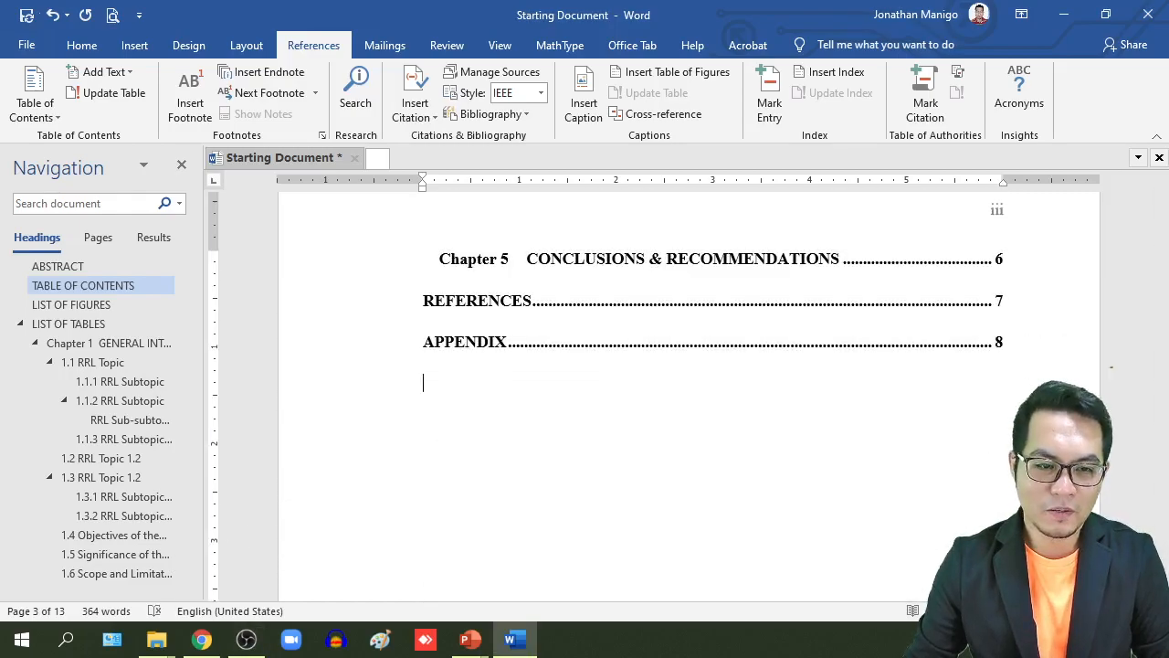